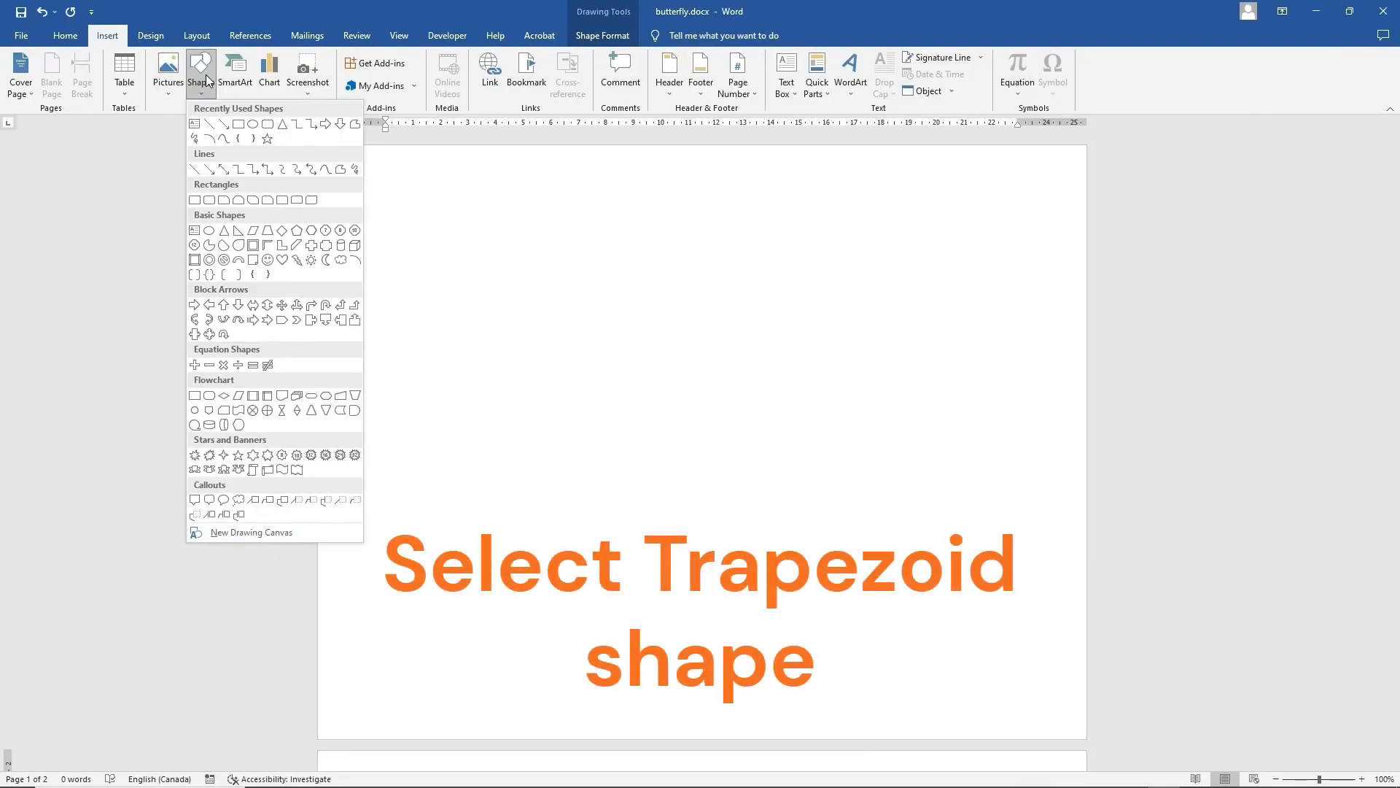
Draw a trapezoid about 7 cm high and 4.7 cm wide on the page and apply the black shape style
click(267, 227)
mouse_move(695, 288)
mouse_down()
mouse_move(778, 481)
mouse_move(829, 482)
mouse_up()
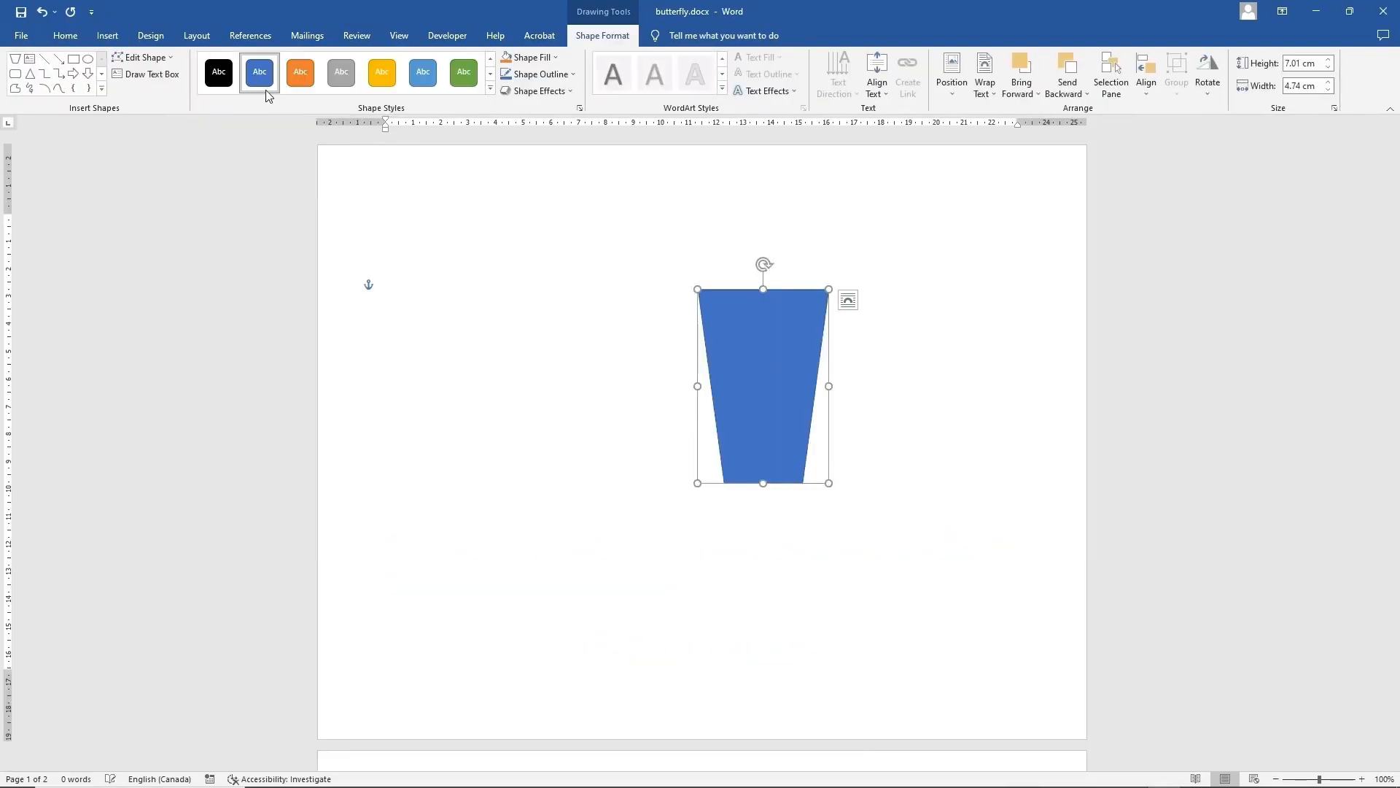
click(223, 80)
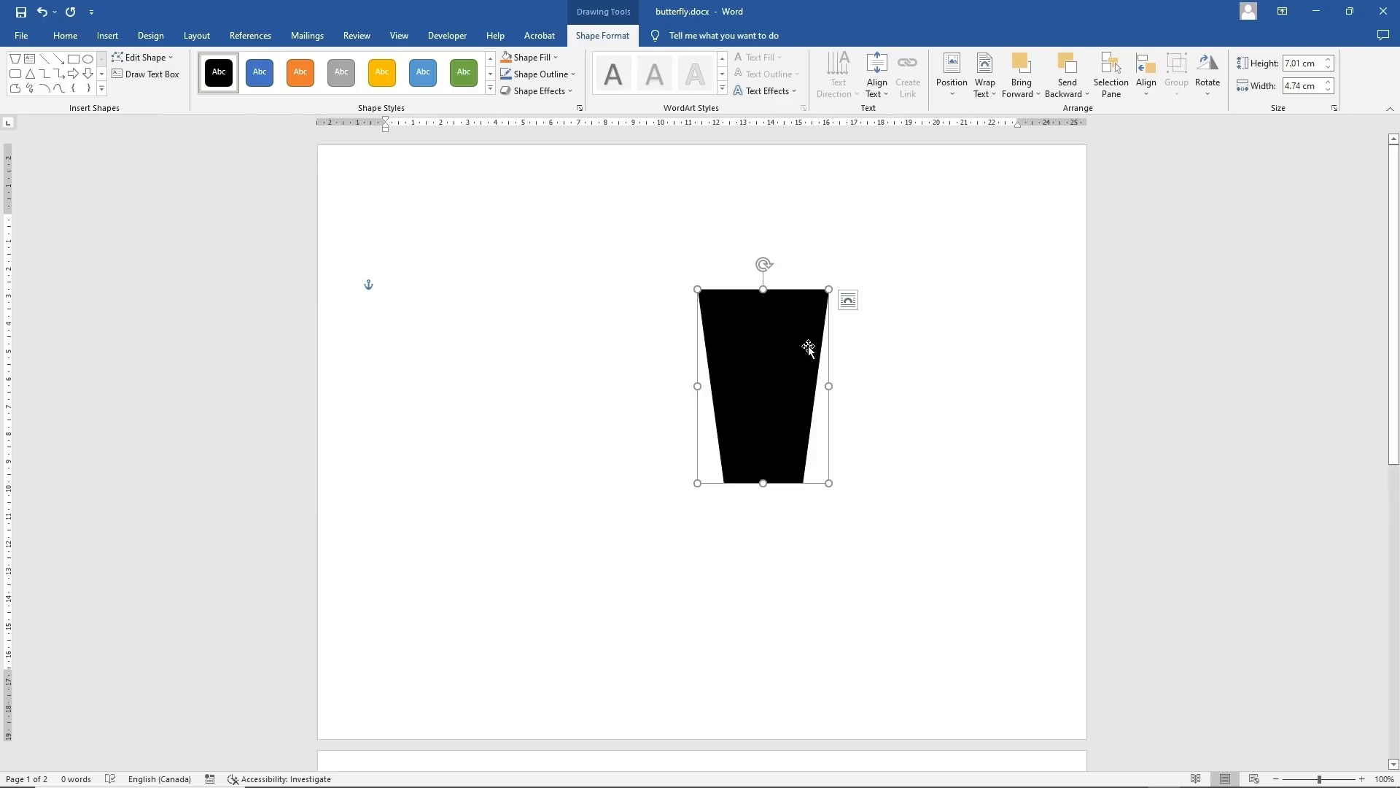
Rotate the black trapezoid so its narrow end points up and leans slightly to the left
drag(764, 264, 788, 532)
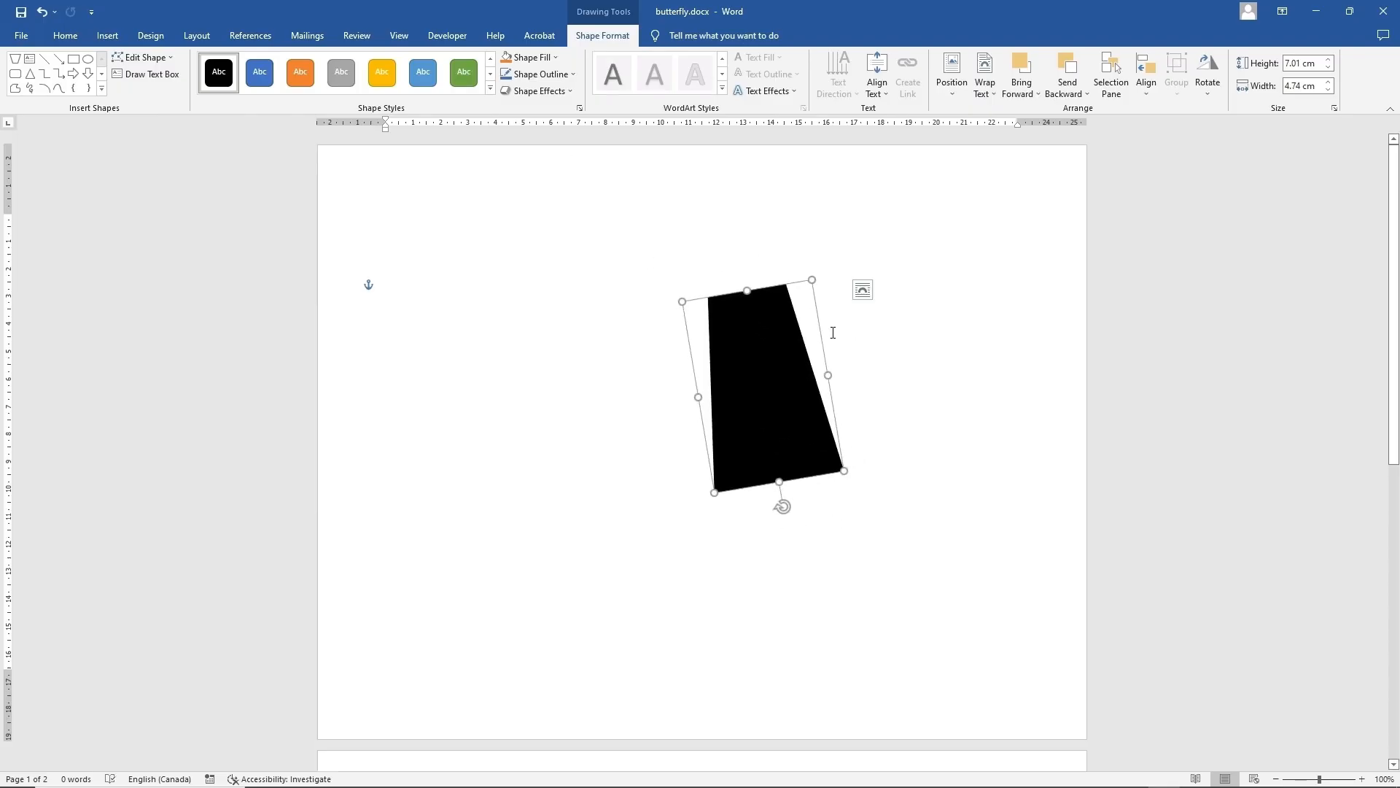
click(862, 289)
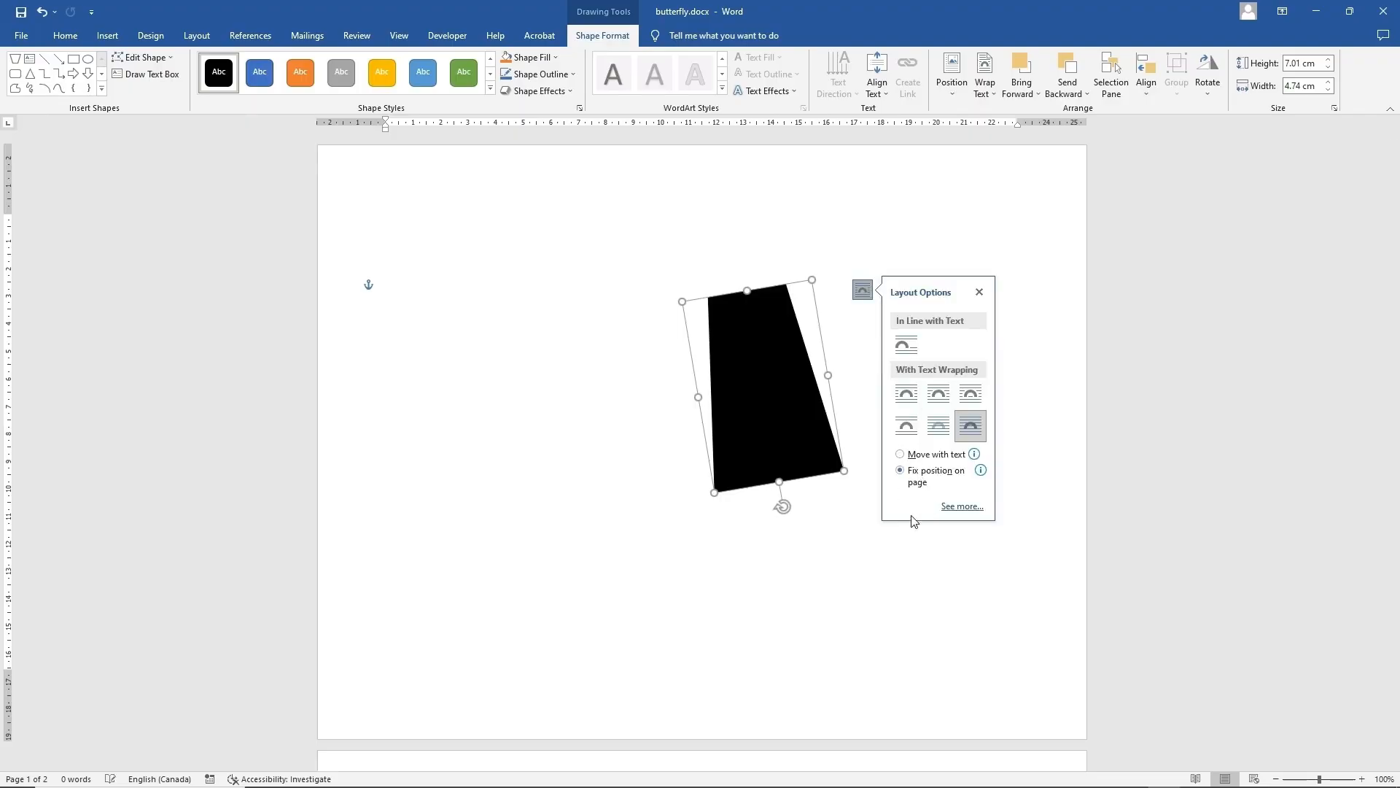
click(847, 536)
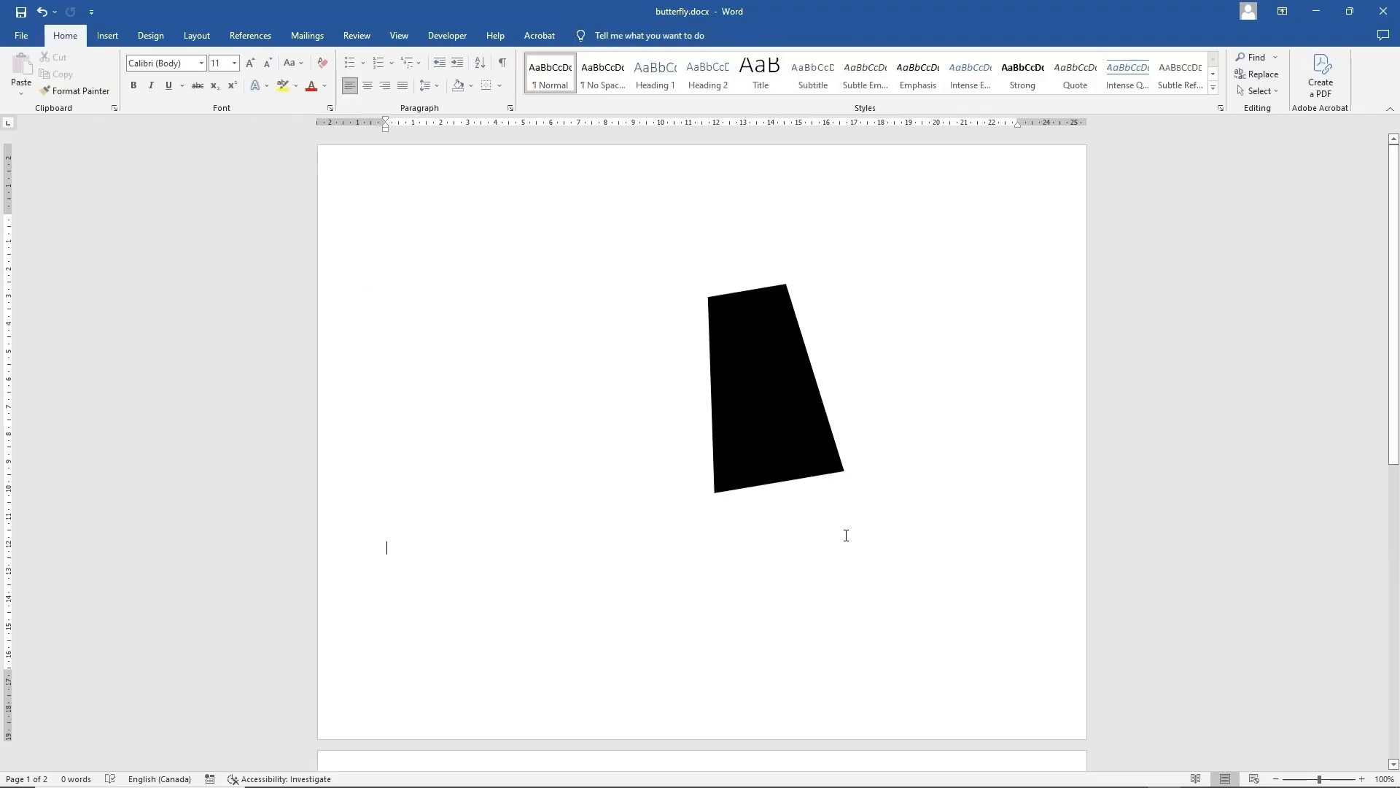
Move the black trapezoid slightly up and to the right, and add two edit points along its wide lower edge
click(781, 436)
right_click(782, 436)
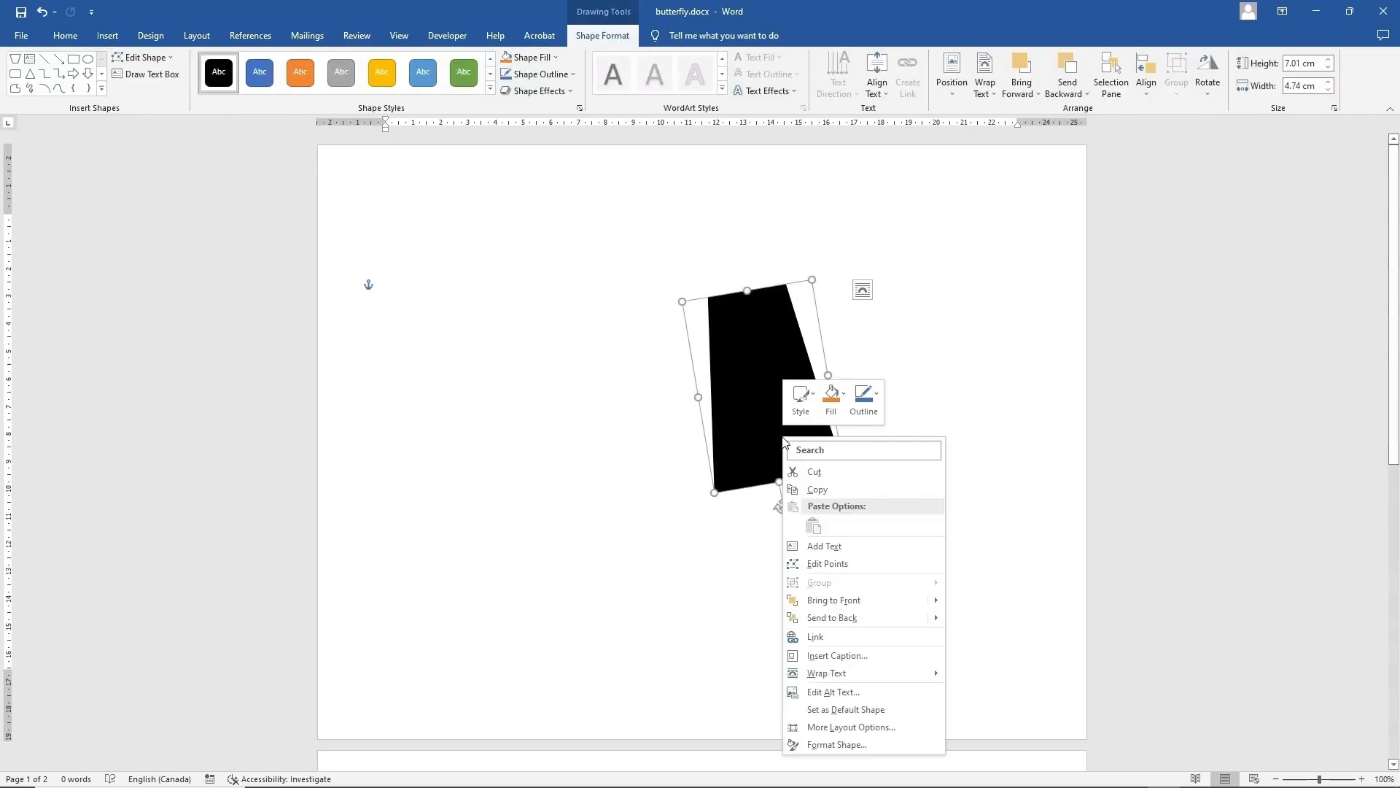
click(833, 565)
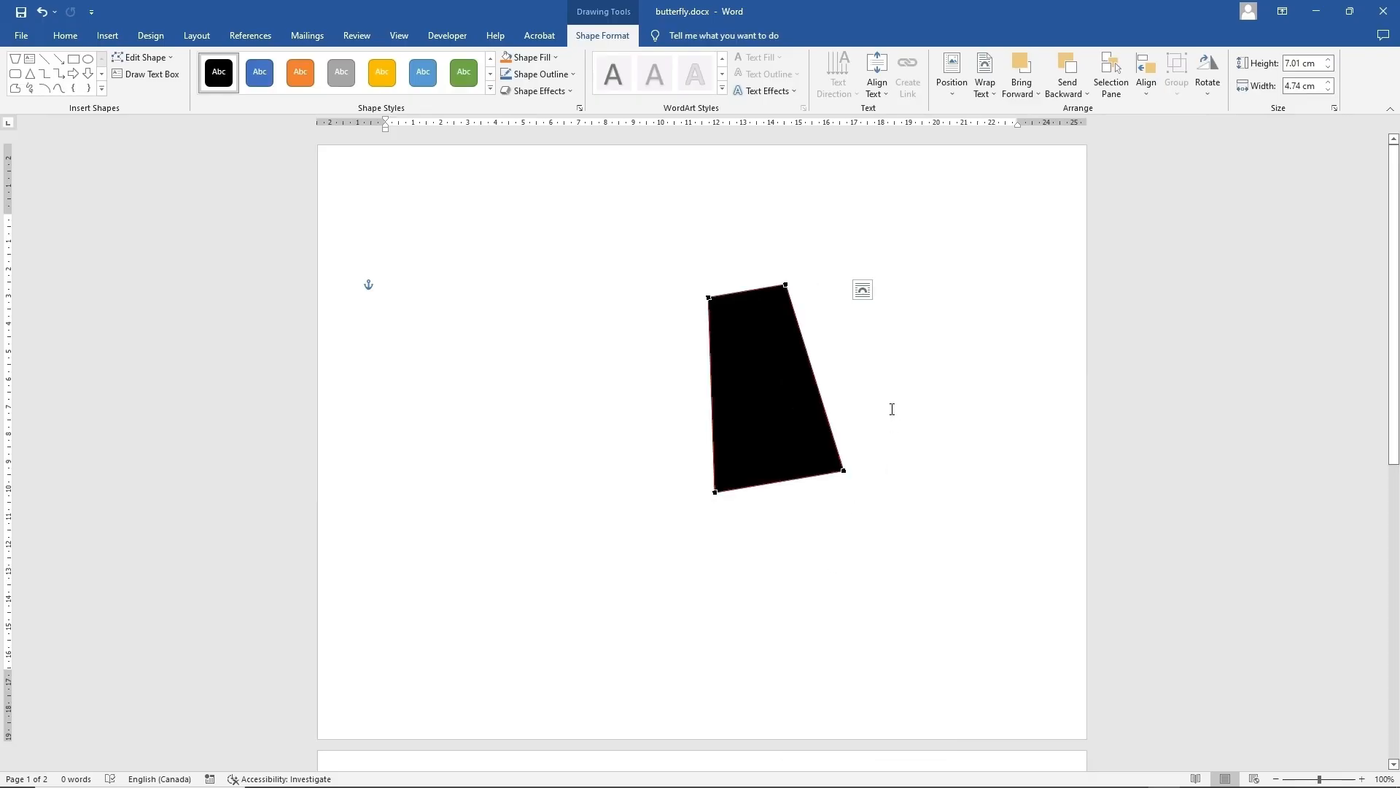
drag(766, 394, 787, 363)
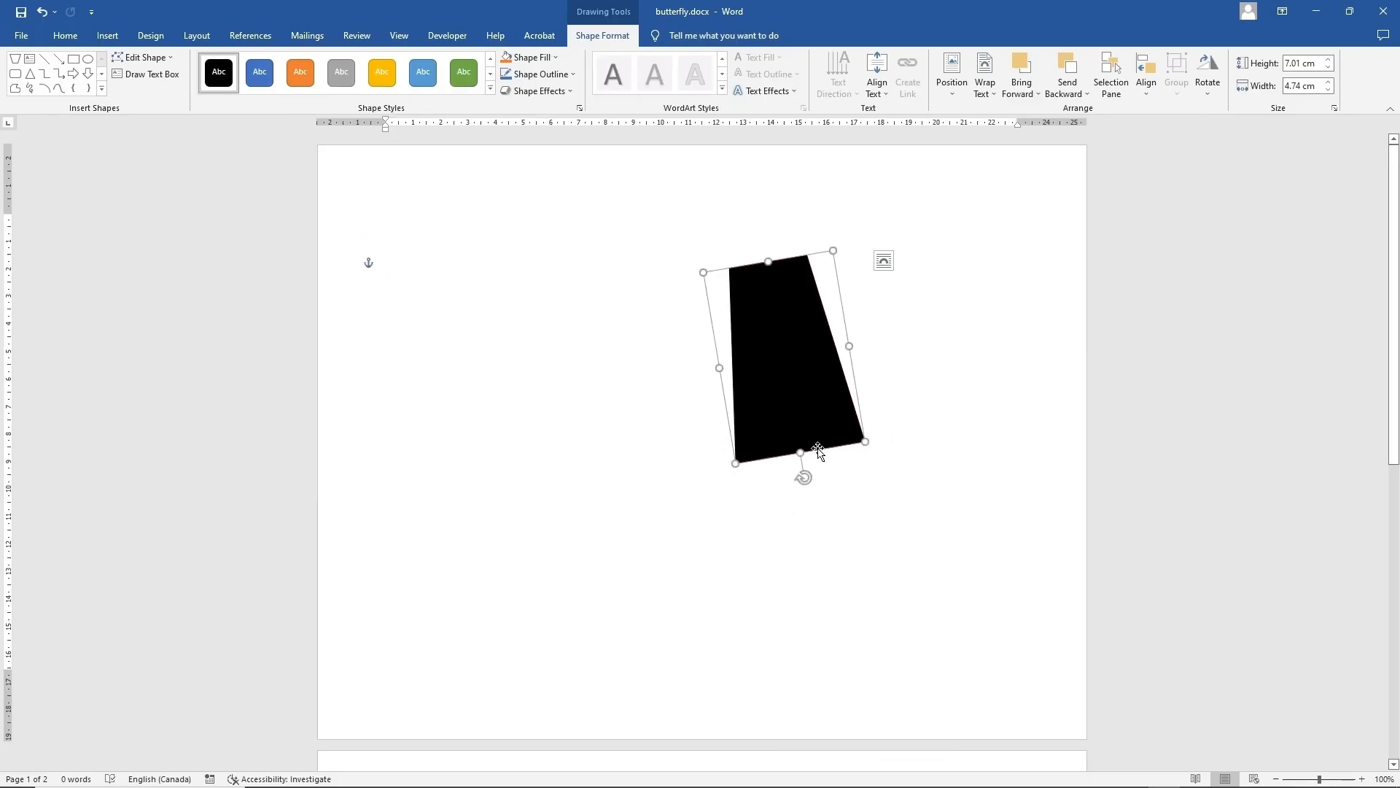
click(866, 572)
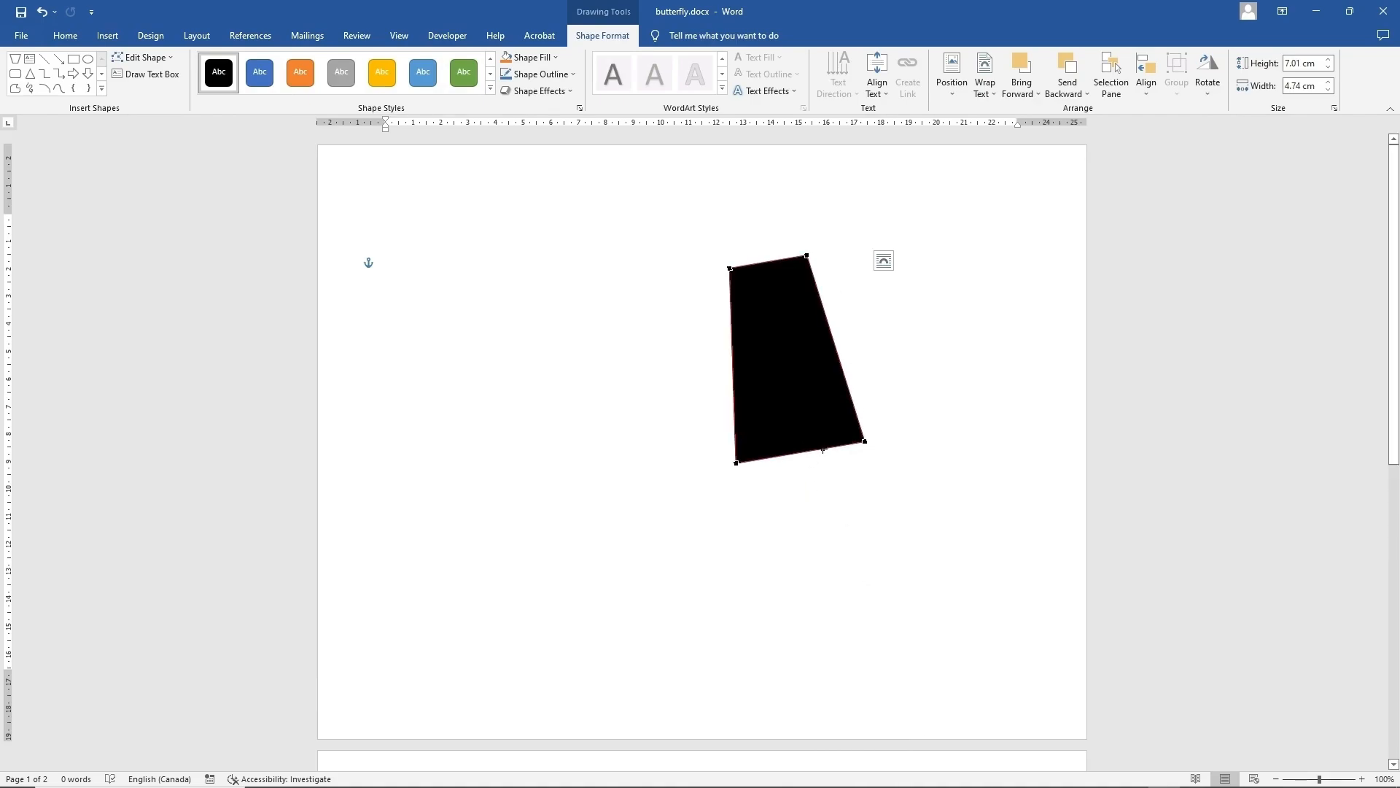
right_click(823, 449)
click(859, 458)
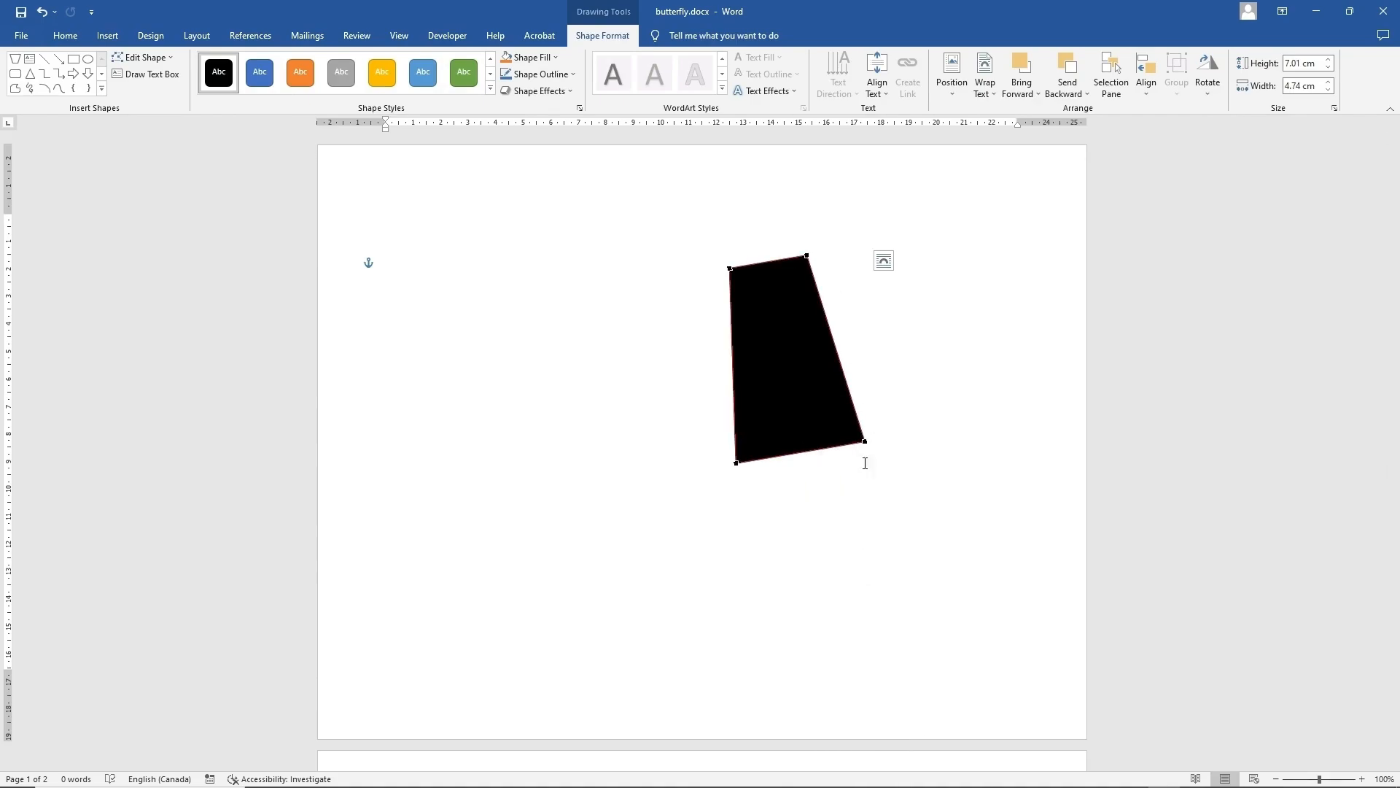
right_click(770, 459)
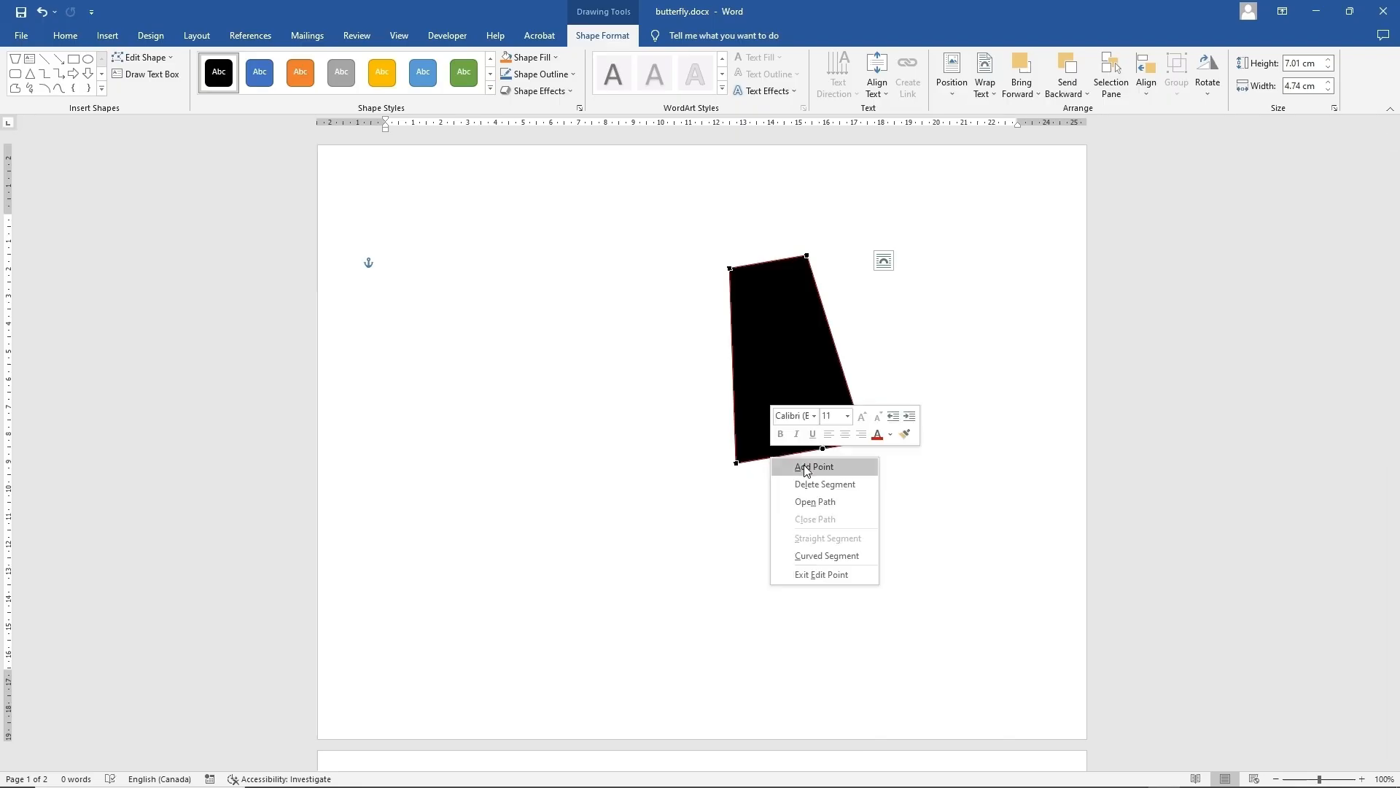
click(806, 467)
Convert the two added lower-edge points and both lower corners of the trapezoid to smooth points
right_click(769, 456)
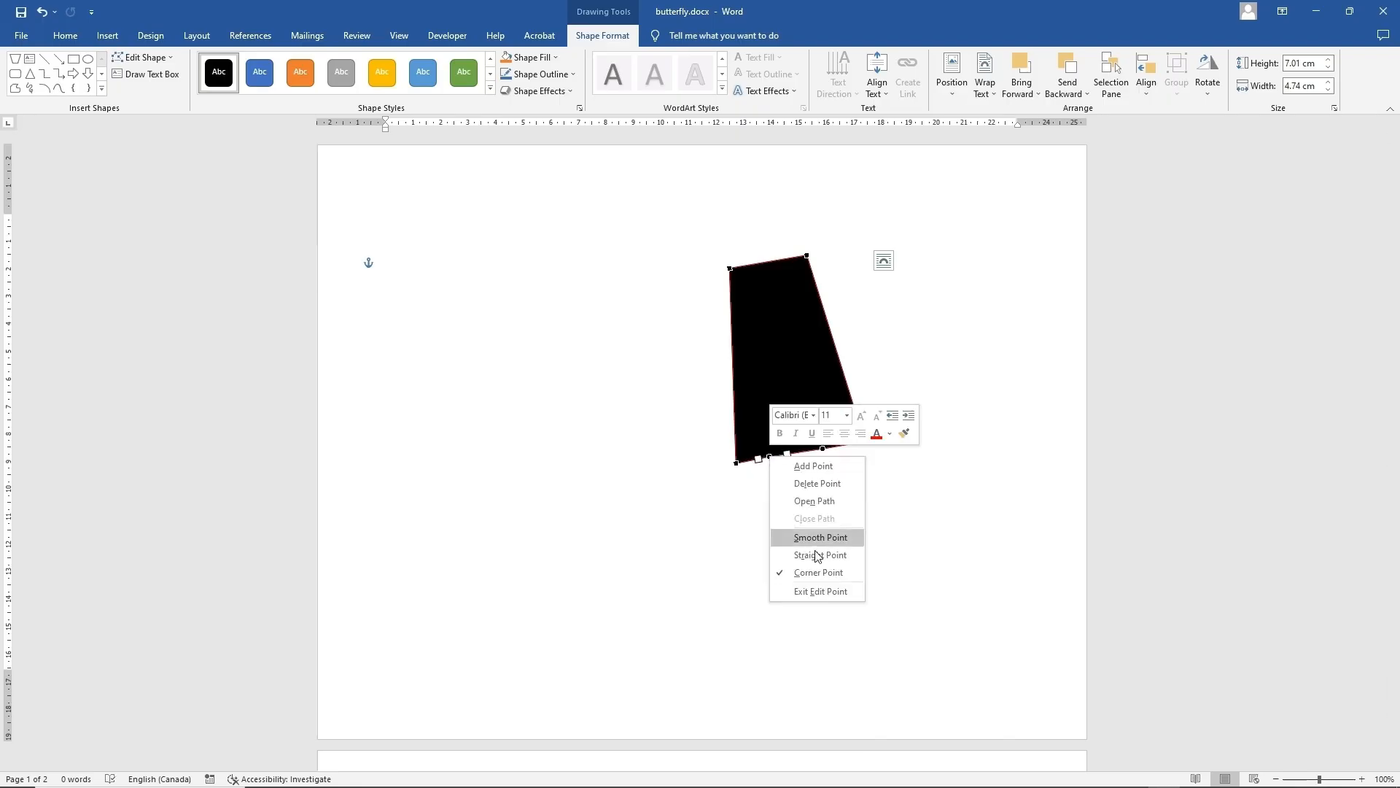
click(813, 538)
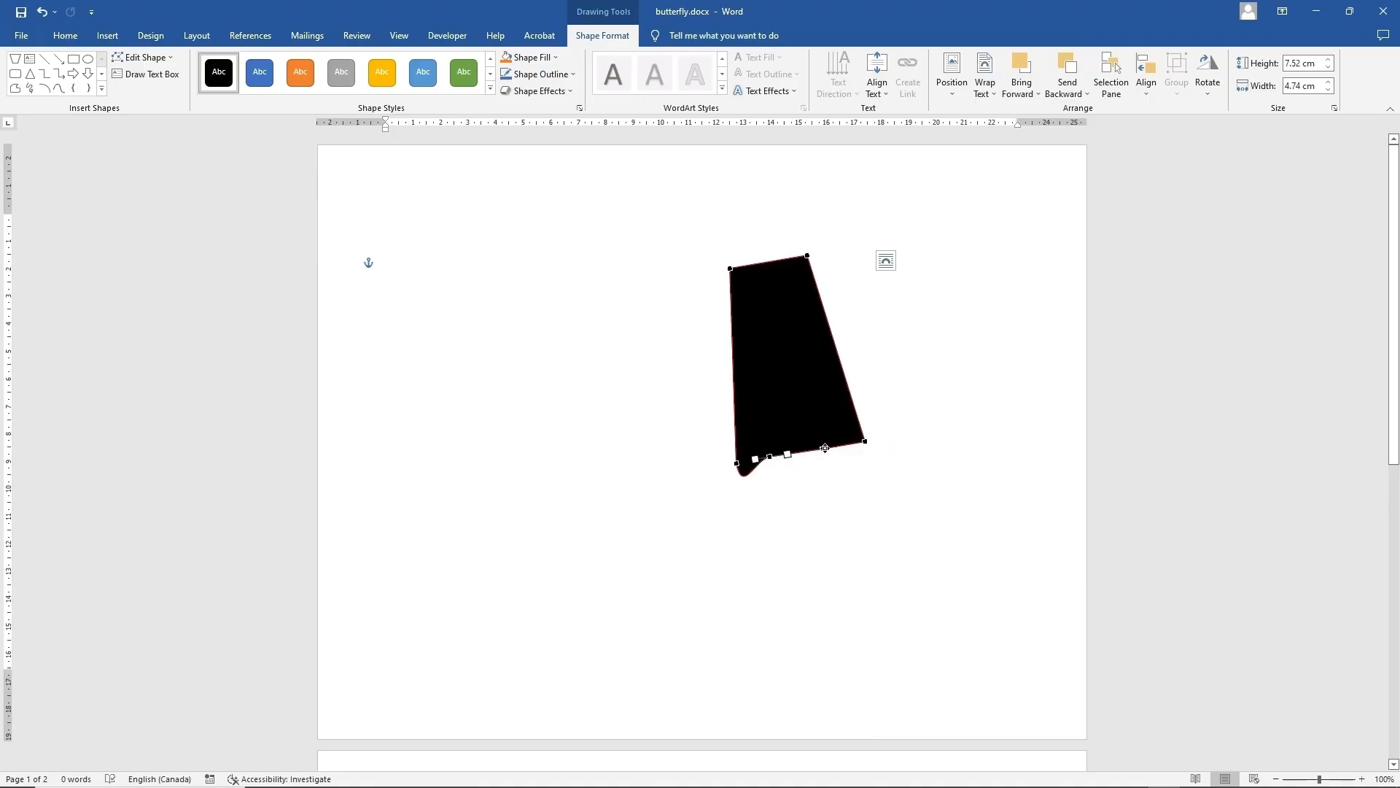
right_click(825, 447)
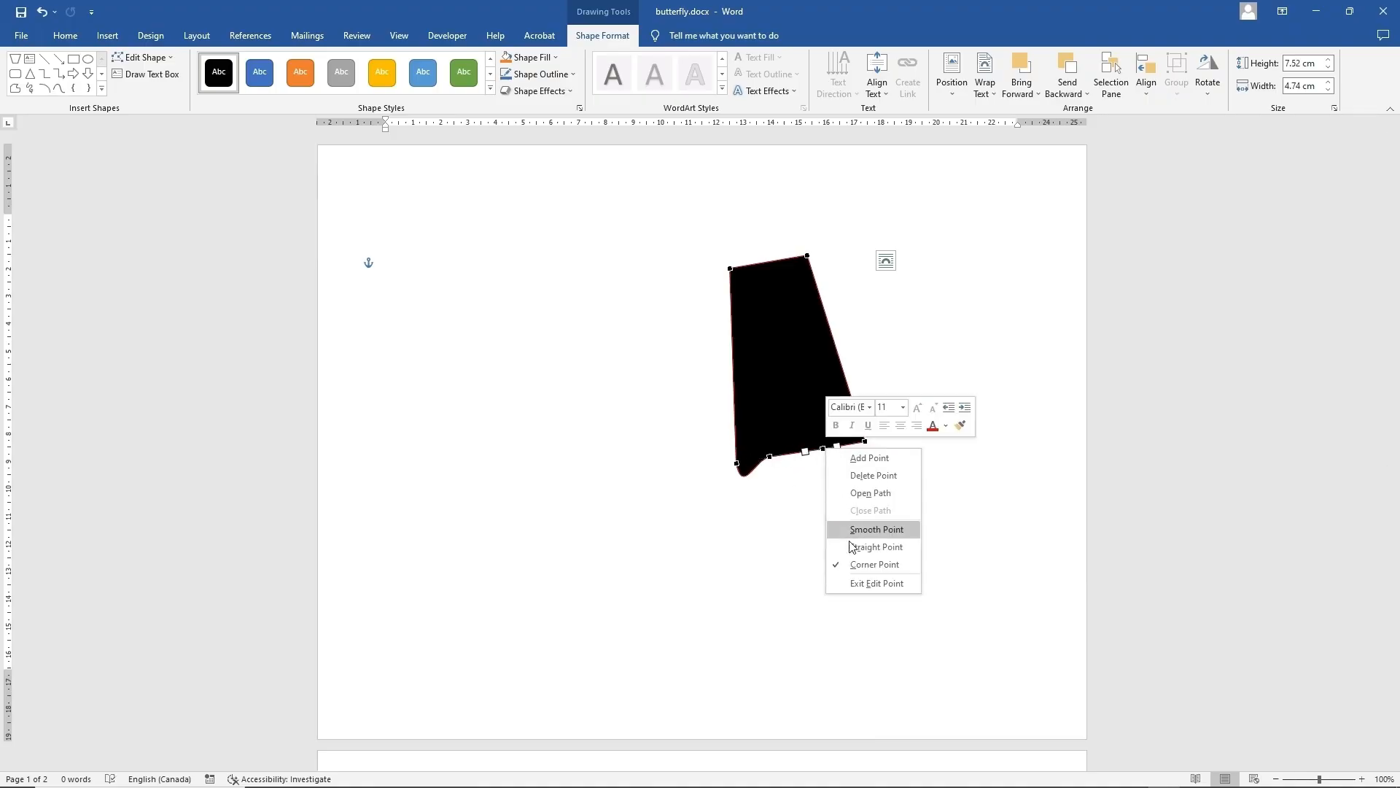
click(860, 530)
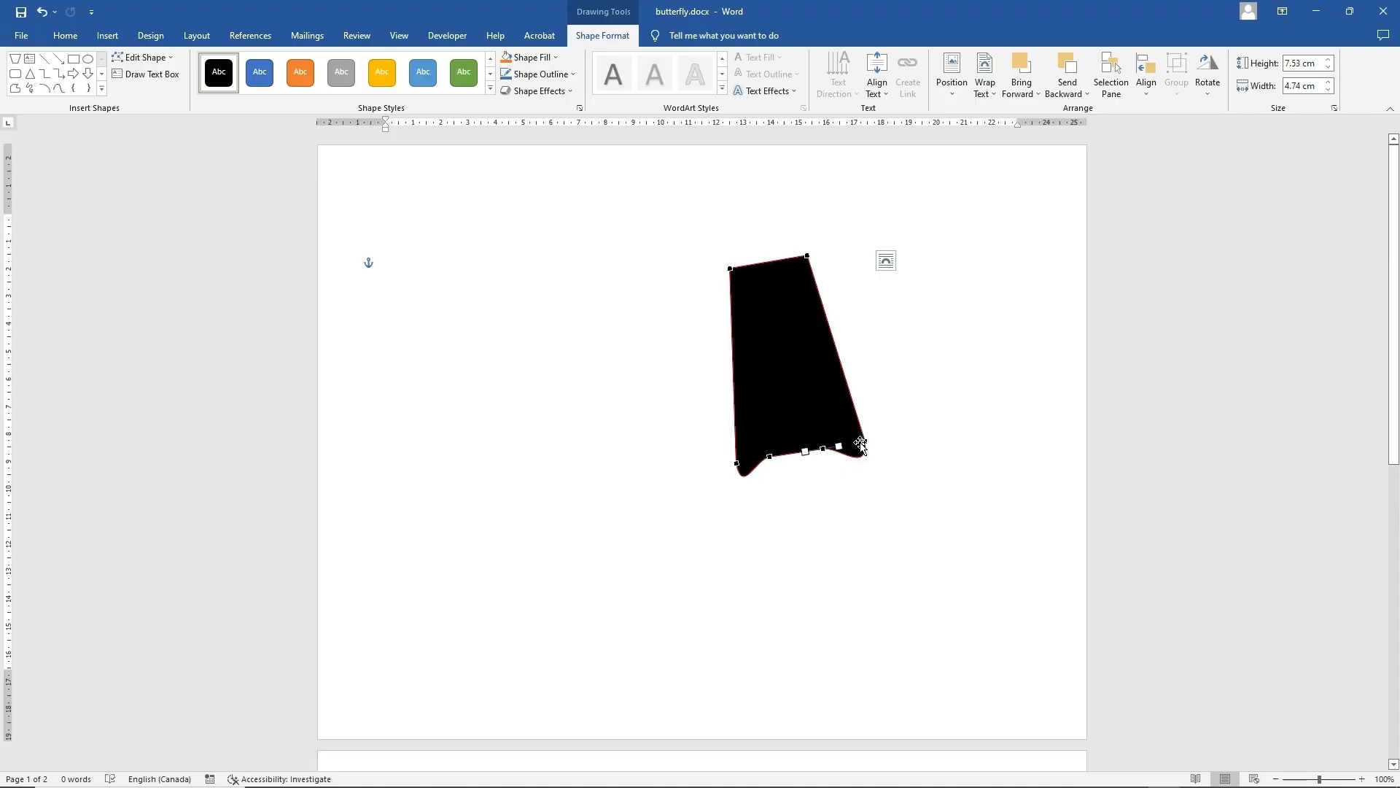
right_click(866, 440)
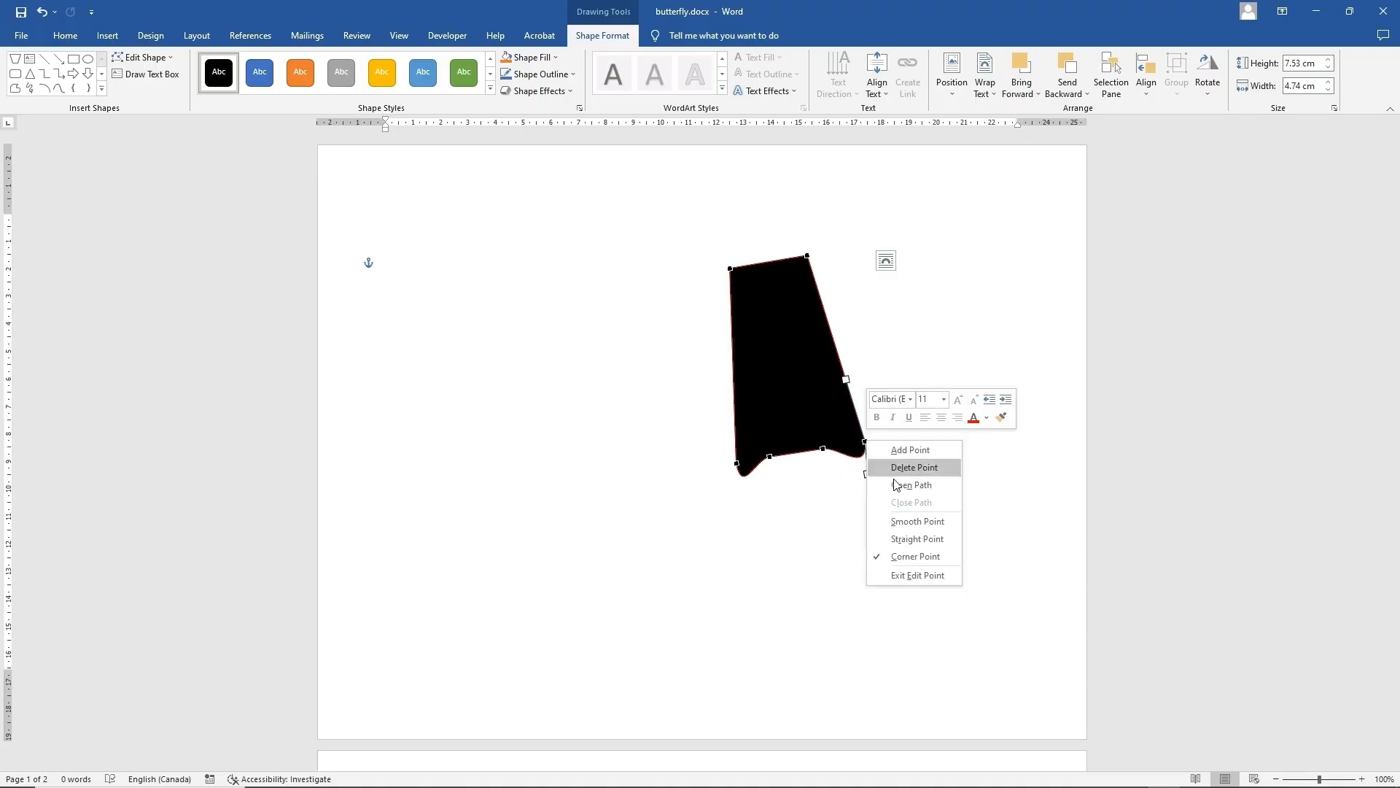
click(862, 514)
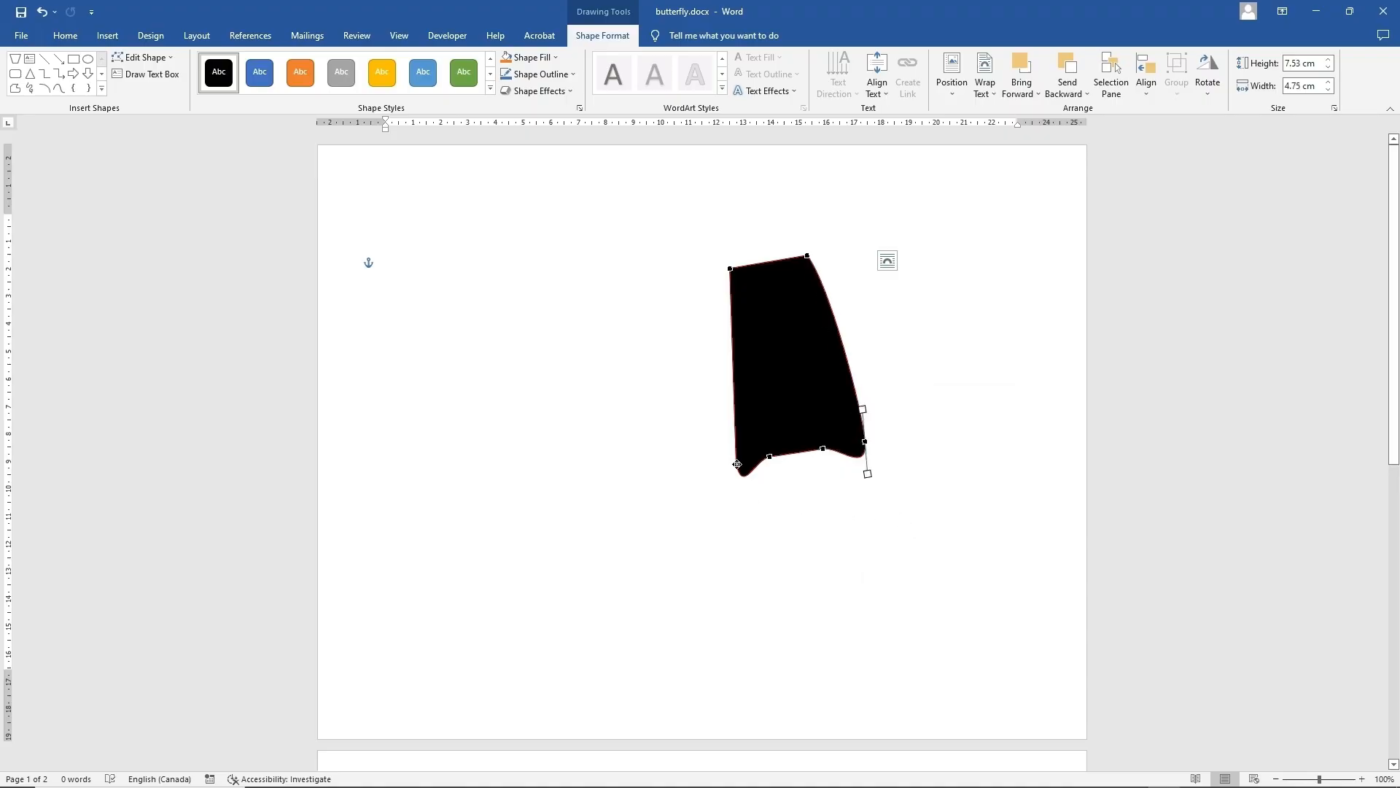
right_click(738, 464)
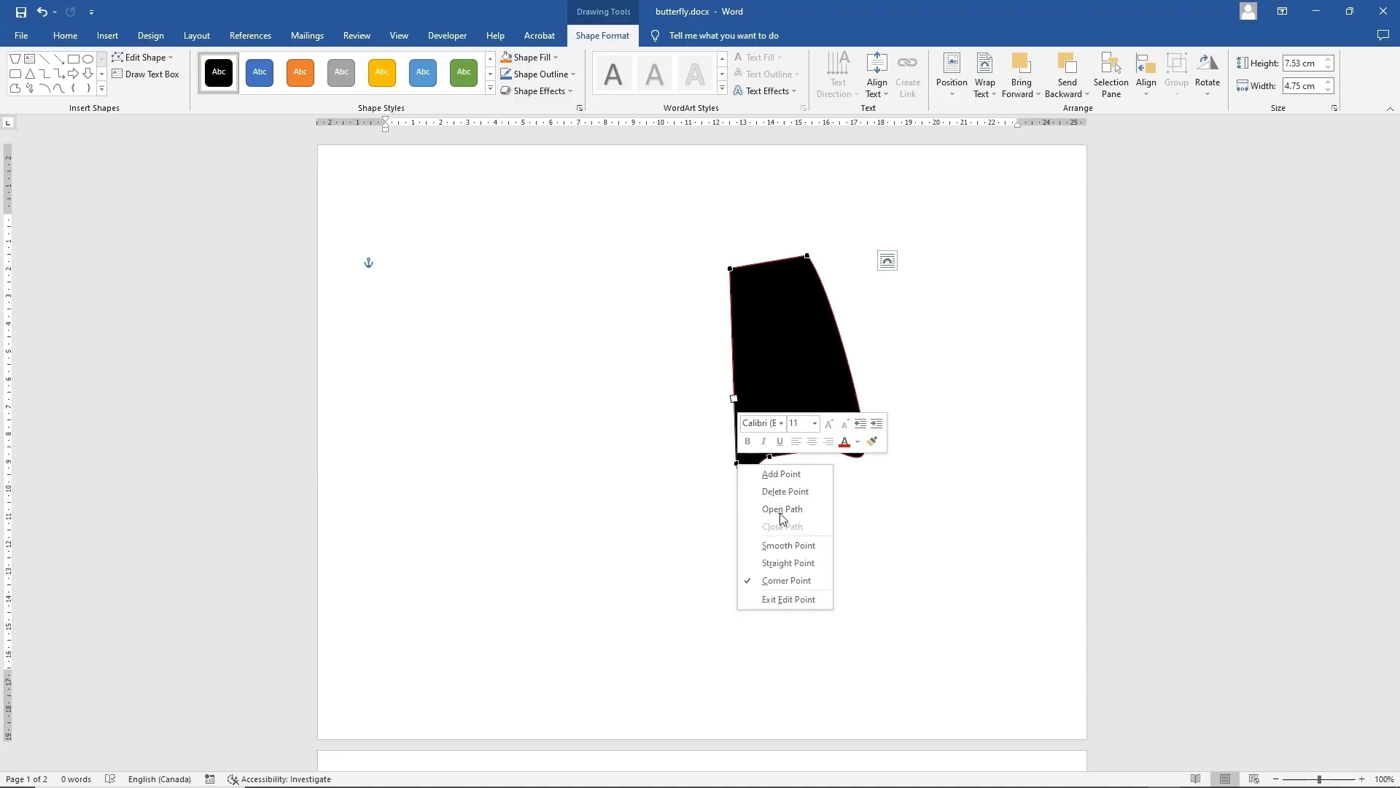
click(779, 554)
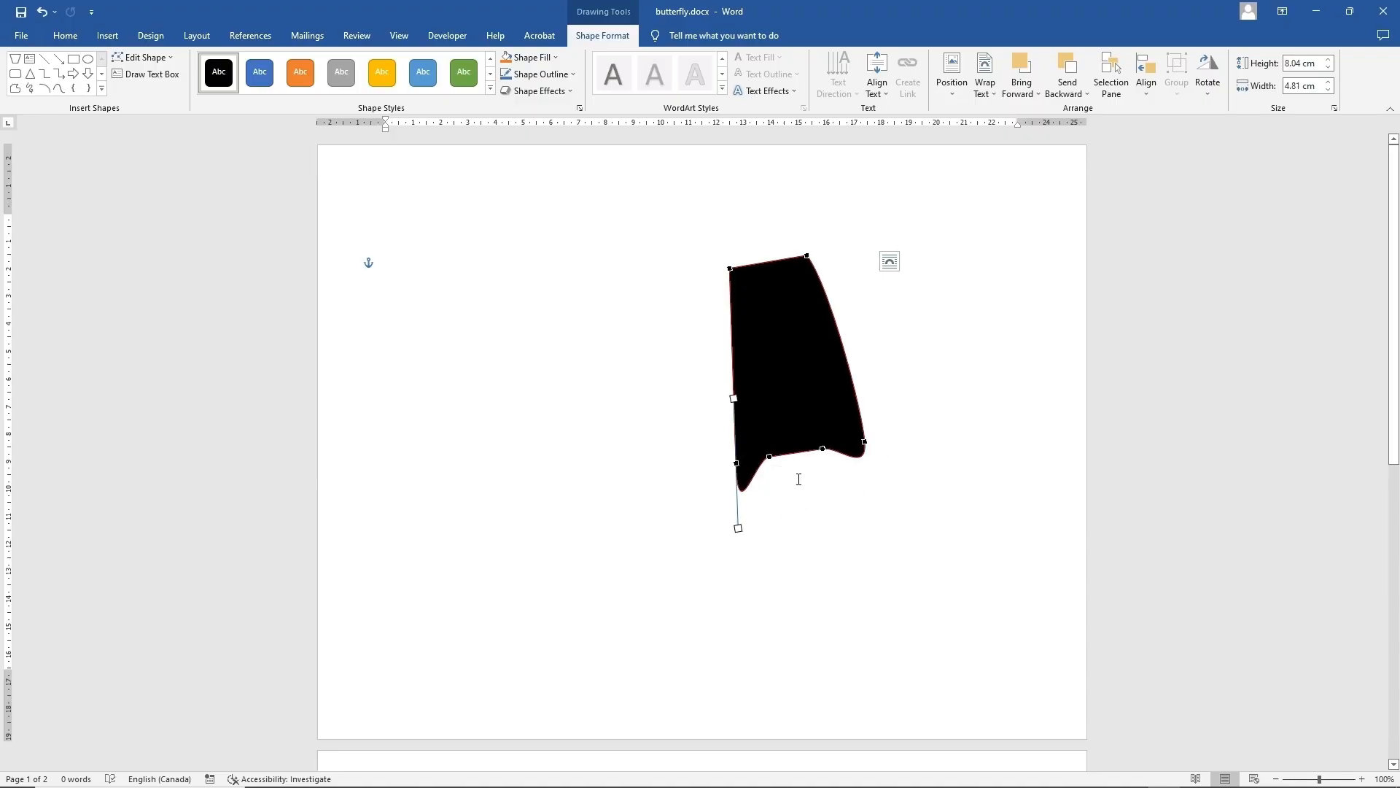
Pull the two lower-edge points down into a rounded end and move the upper-right corner close to the upper-left one
drag(769, 455, 832, 487)
drag(807, 255, 742, 267)
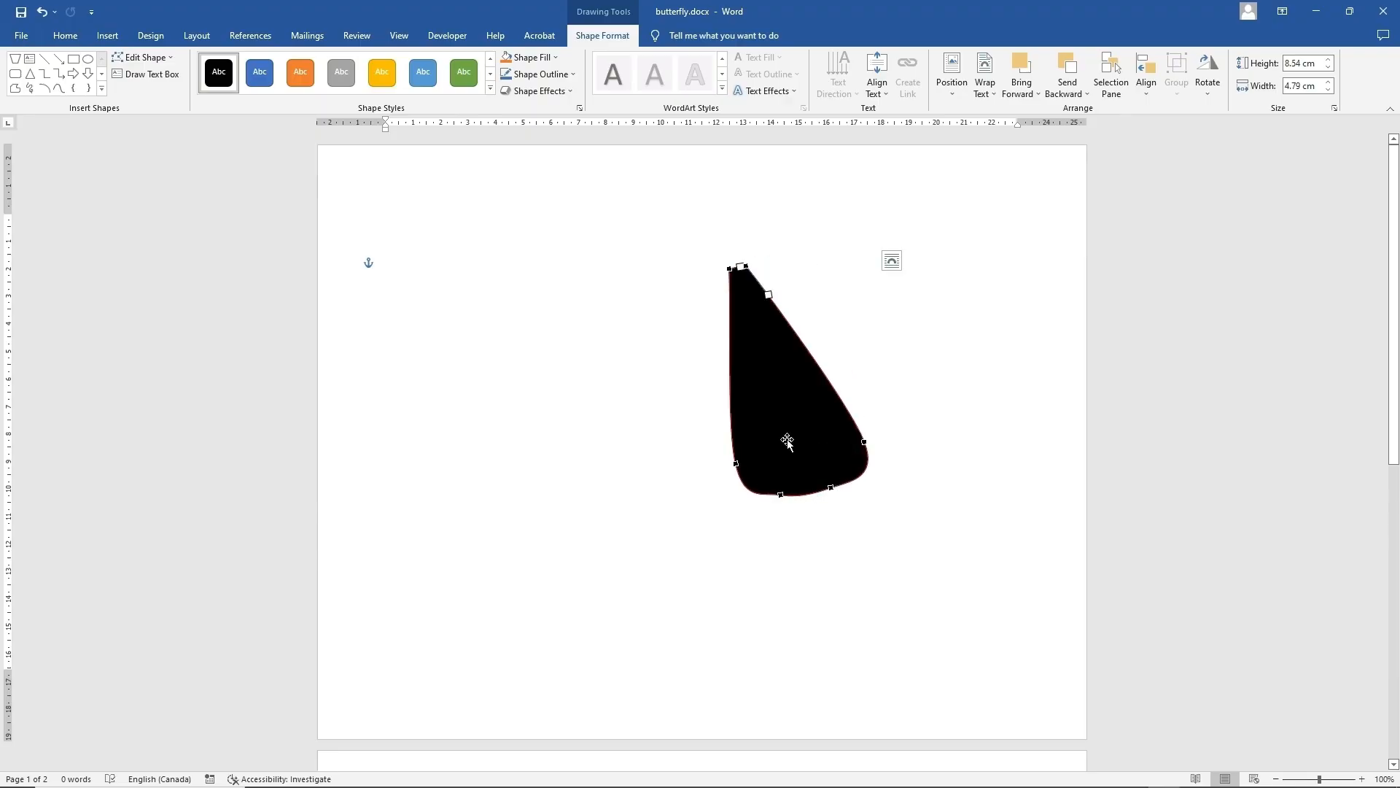
Add an edit point on the shape's slanted right side and make the tip's right corner a smooth point
right_click(800, 341)
click(833, 352)
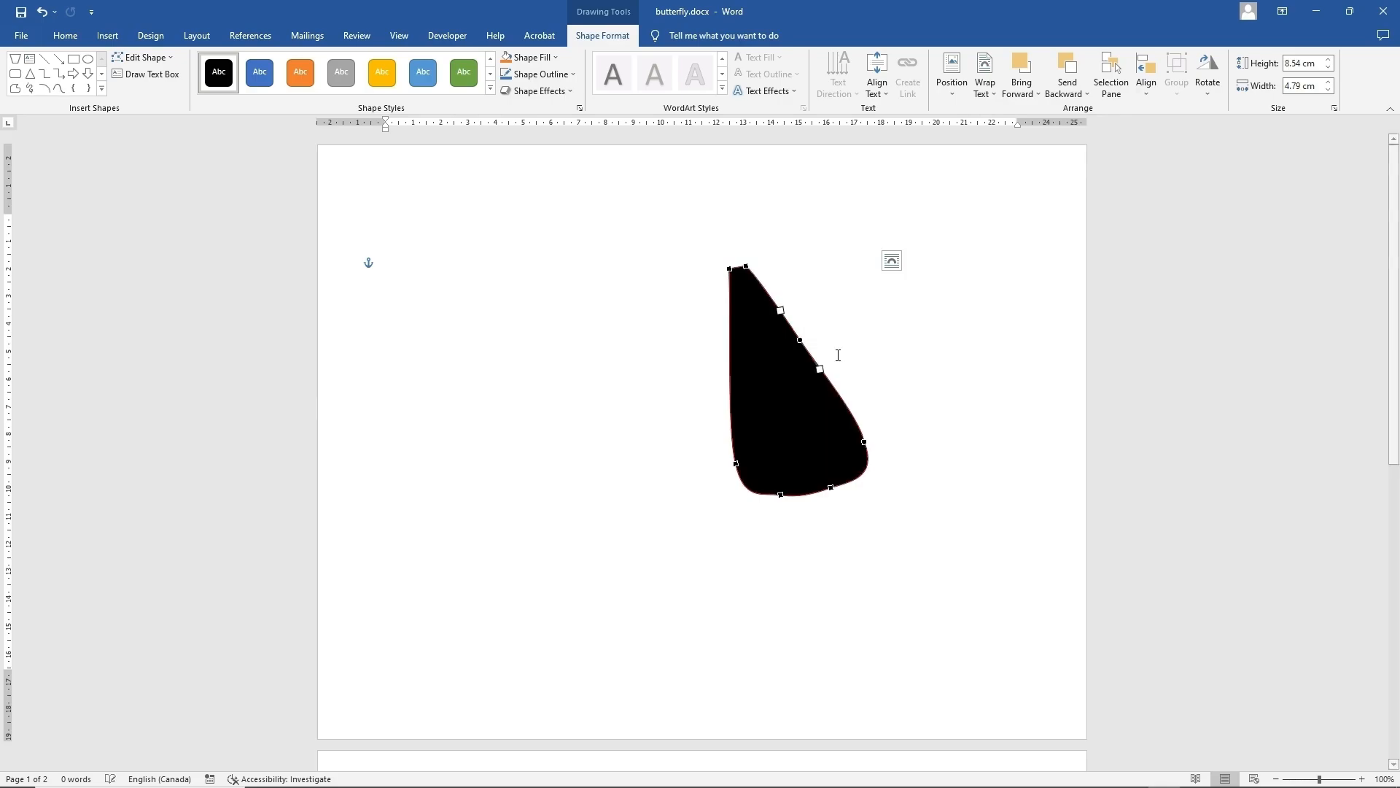
right_click(747, 267)
click(795, 349)
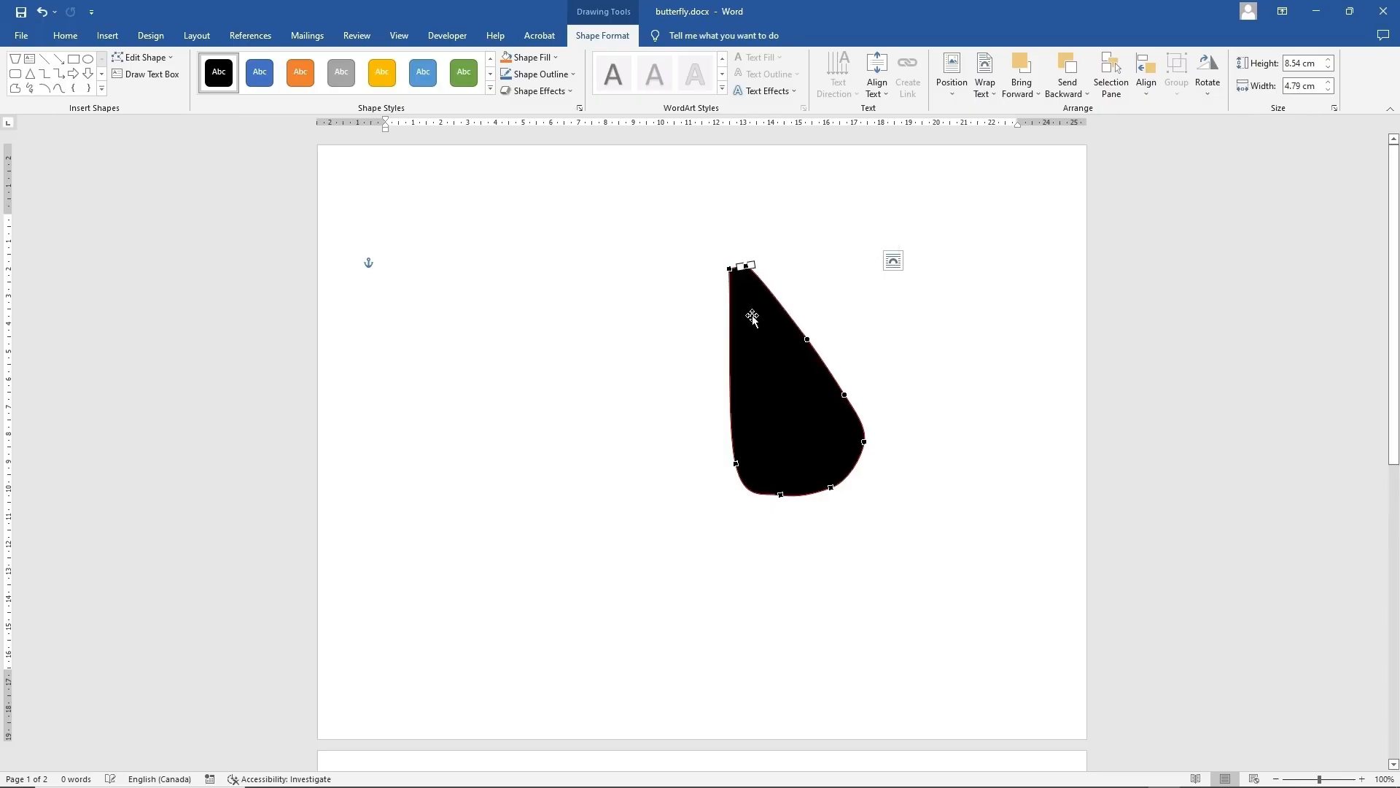
Add an edit point on the short upper edge of the shape's tip and pull it slightly upward to sharpen the tip
click(735, 276)
right_click(749, 297)
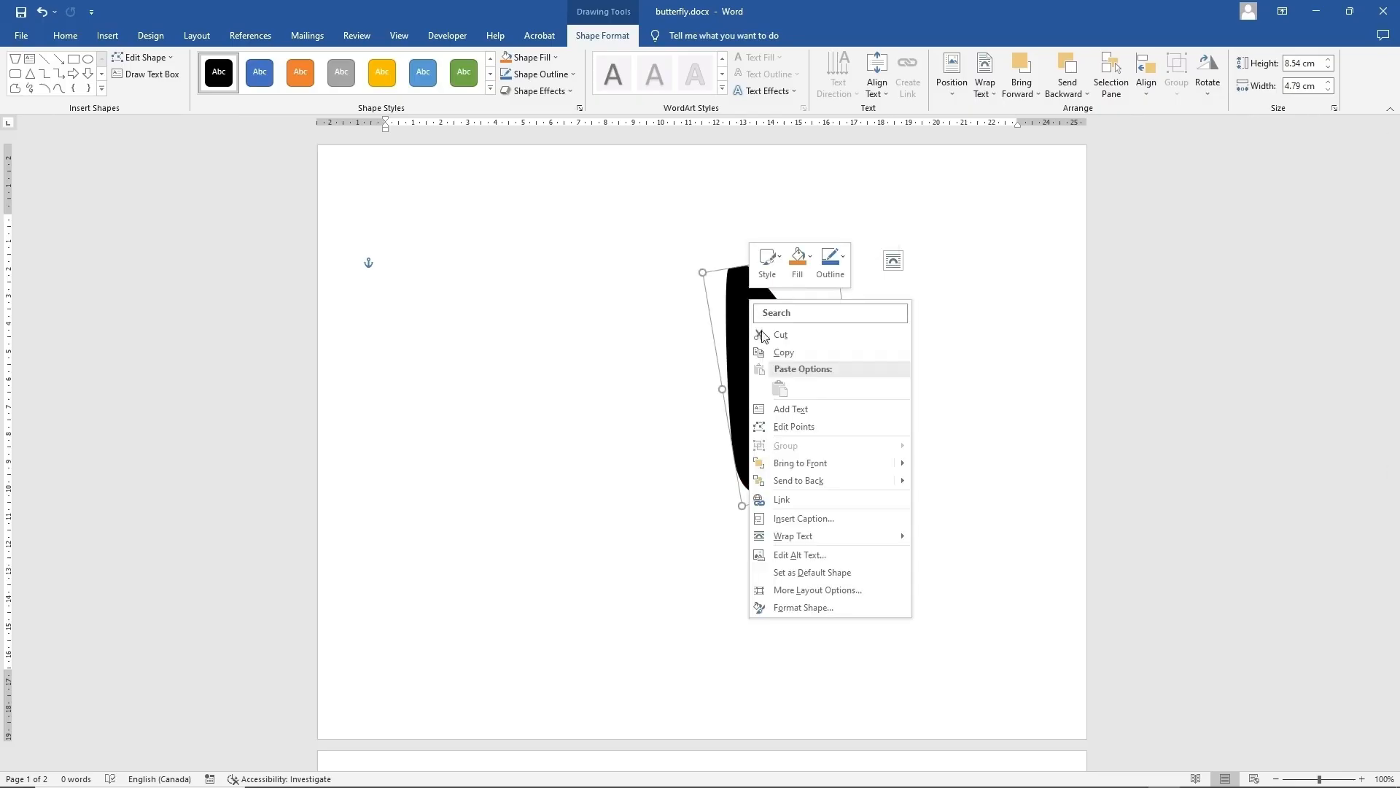
click(793, 428)
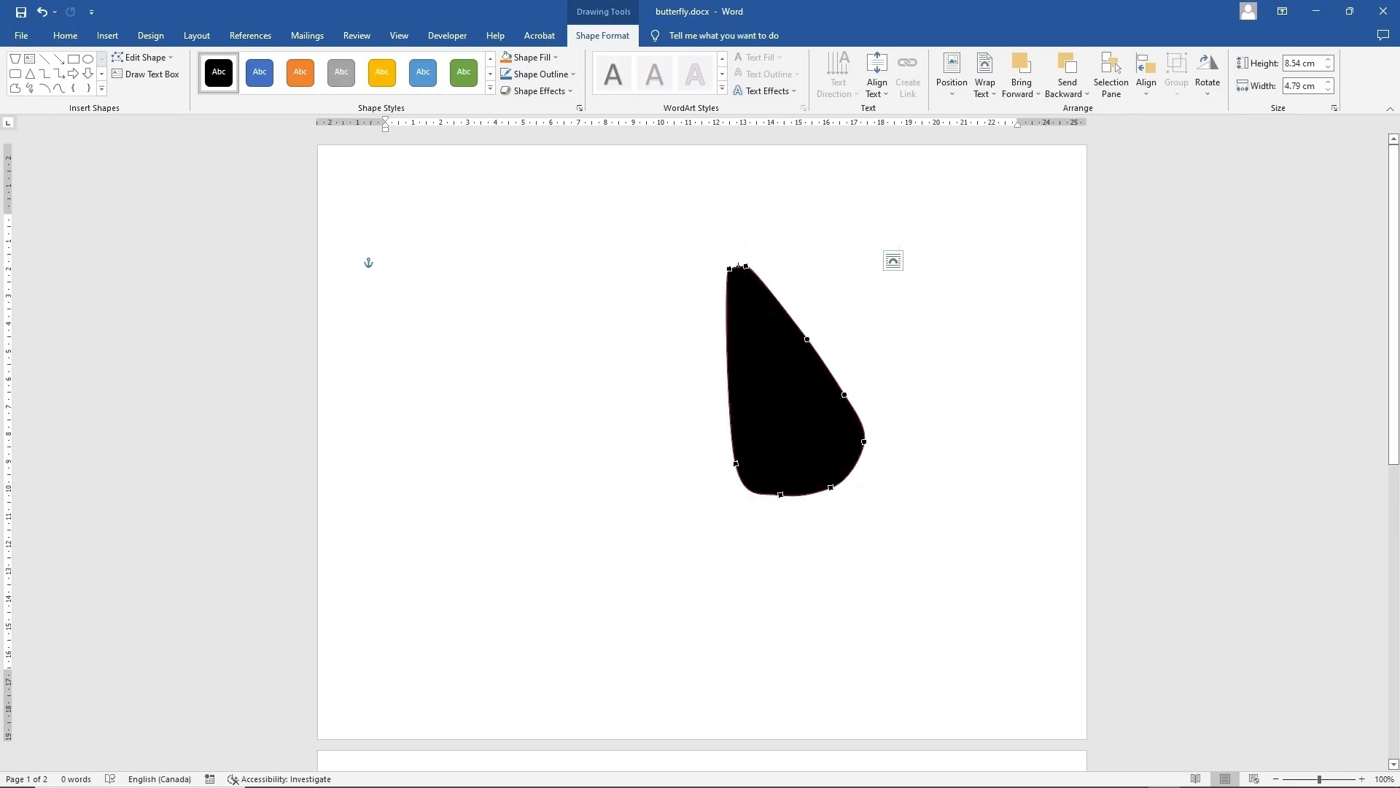
right_click(738, 266)
click(766, 278)
drag(738, 266, 732, 258)
click(767, 251)
click(783, 365)
Tilt the black wing further counterclockwise and shorten its height to about 7.1 cm
drag(811, 523, 850, 494)
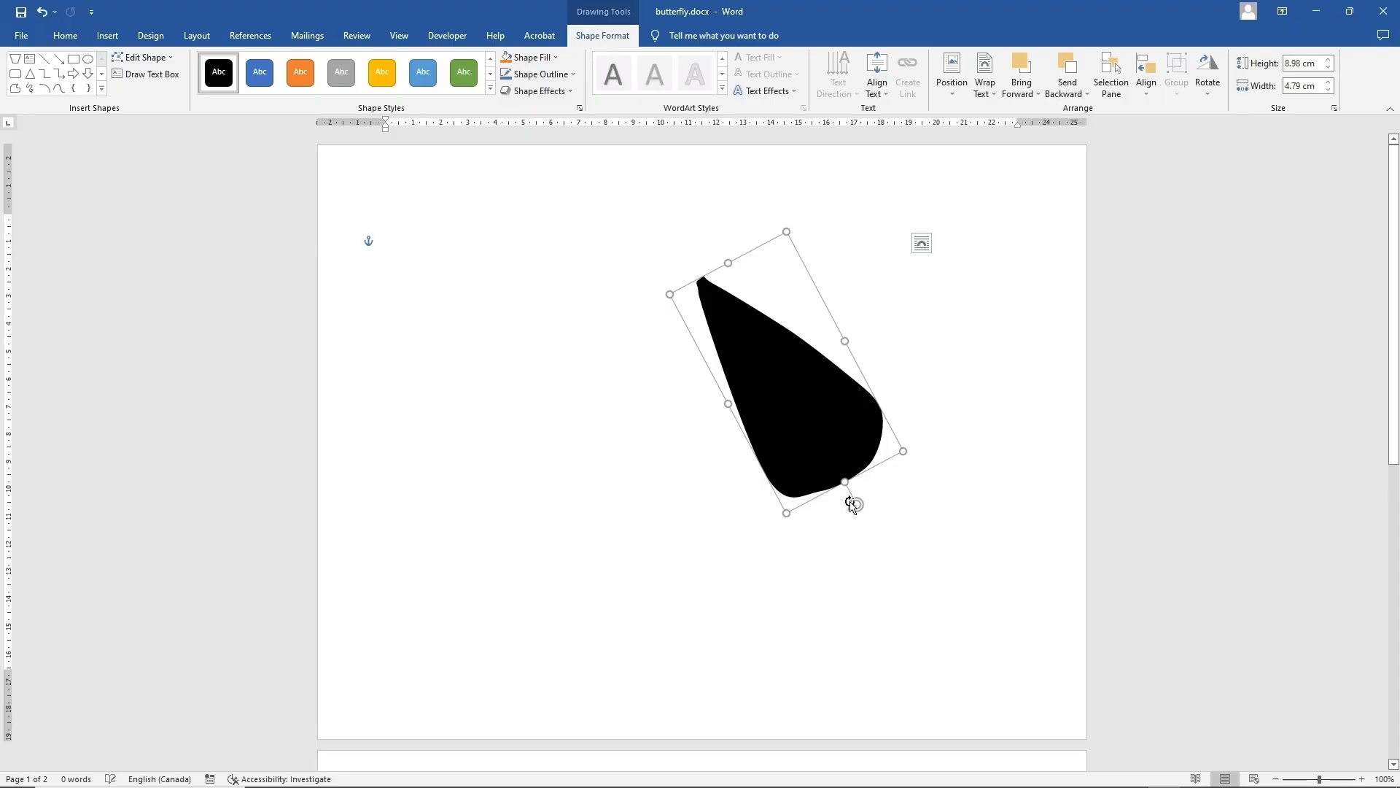
drag(729, 263, 750, 310)
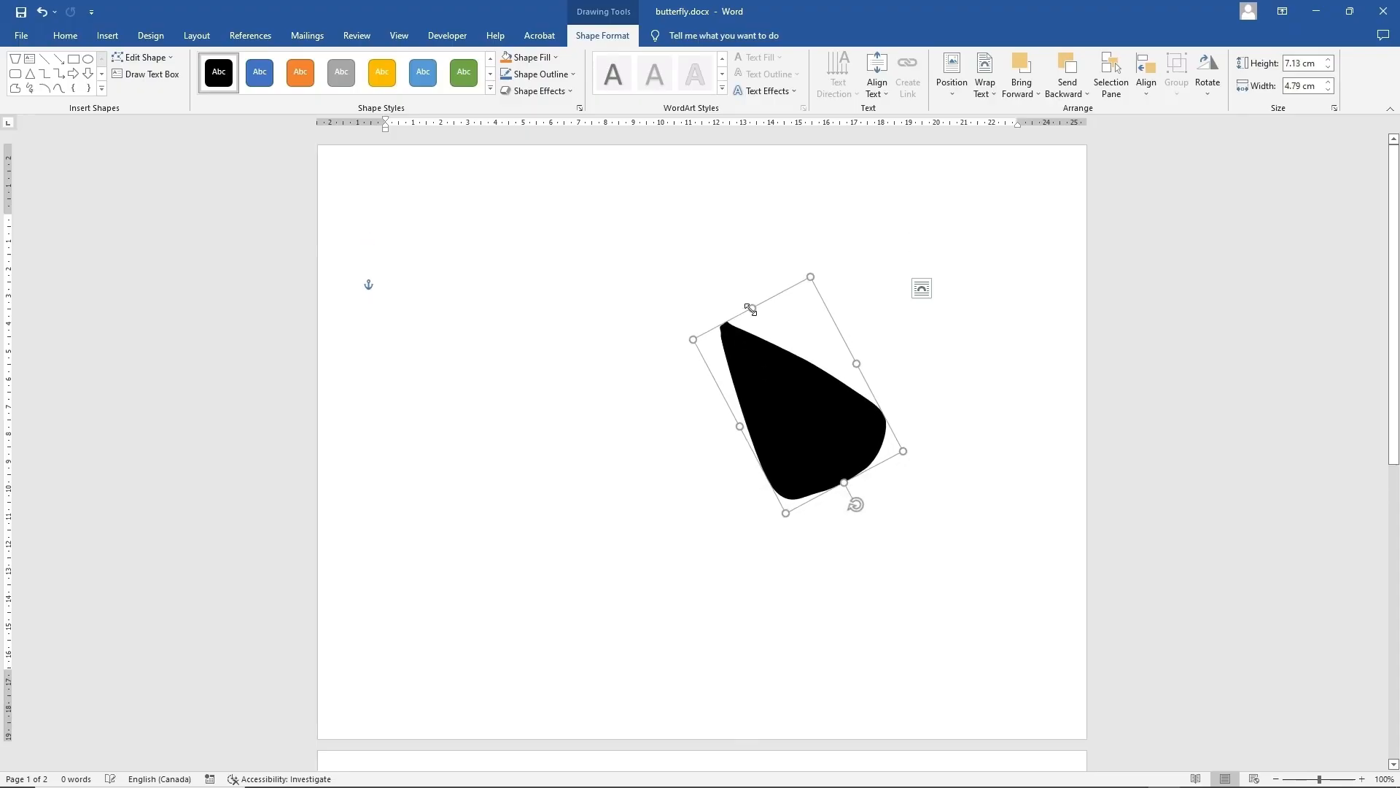
click(509, 227)
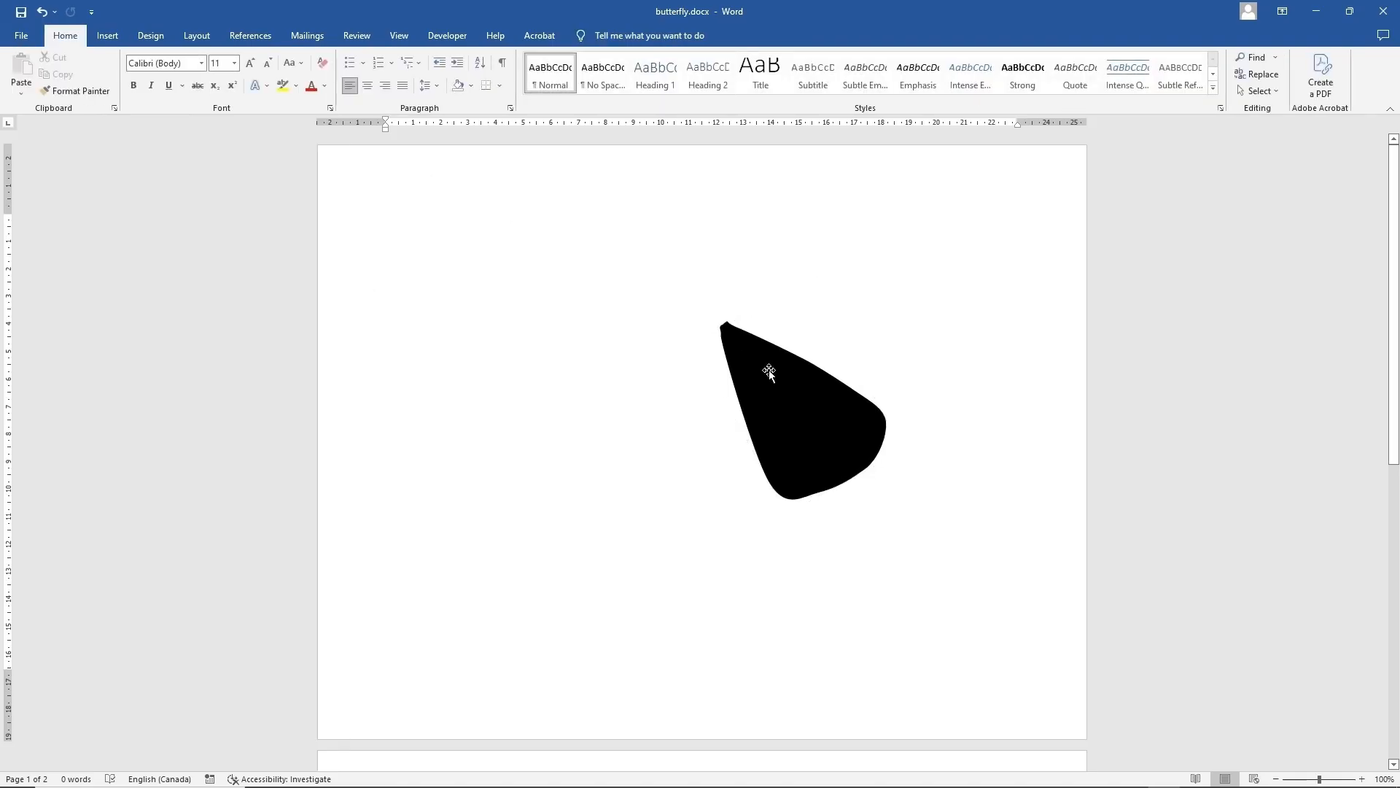
Draw a rounded rectangle about 4.95 cm high and 1.67 cm wide beside the black wing and fill it with orange
click(107, 35)
click(201, 73)
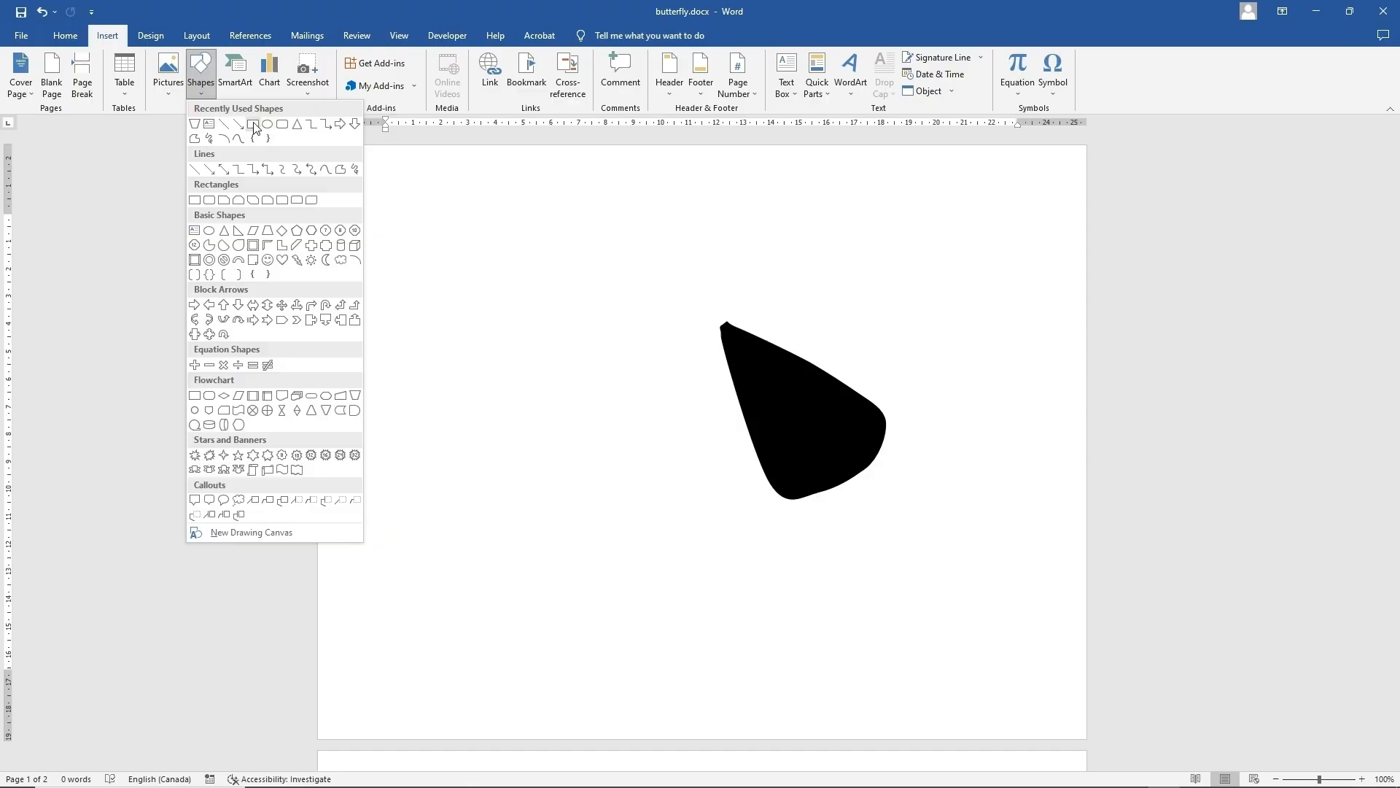
click(283, 128)
drag(522, 300, 568, 433)
click(526, 57)
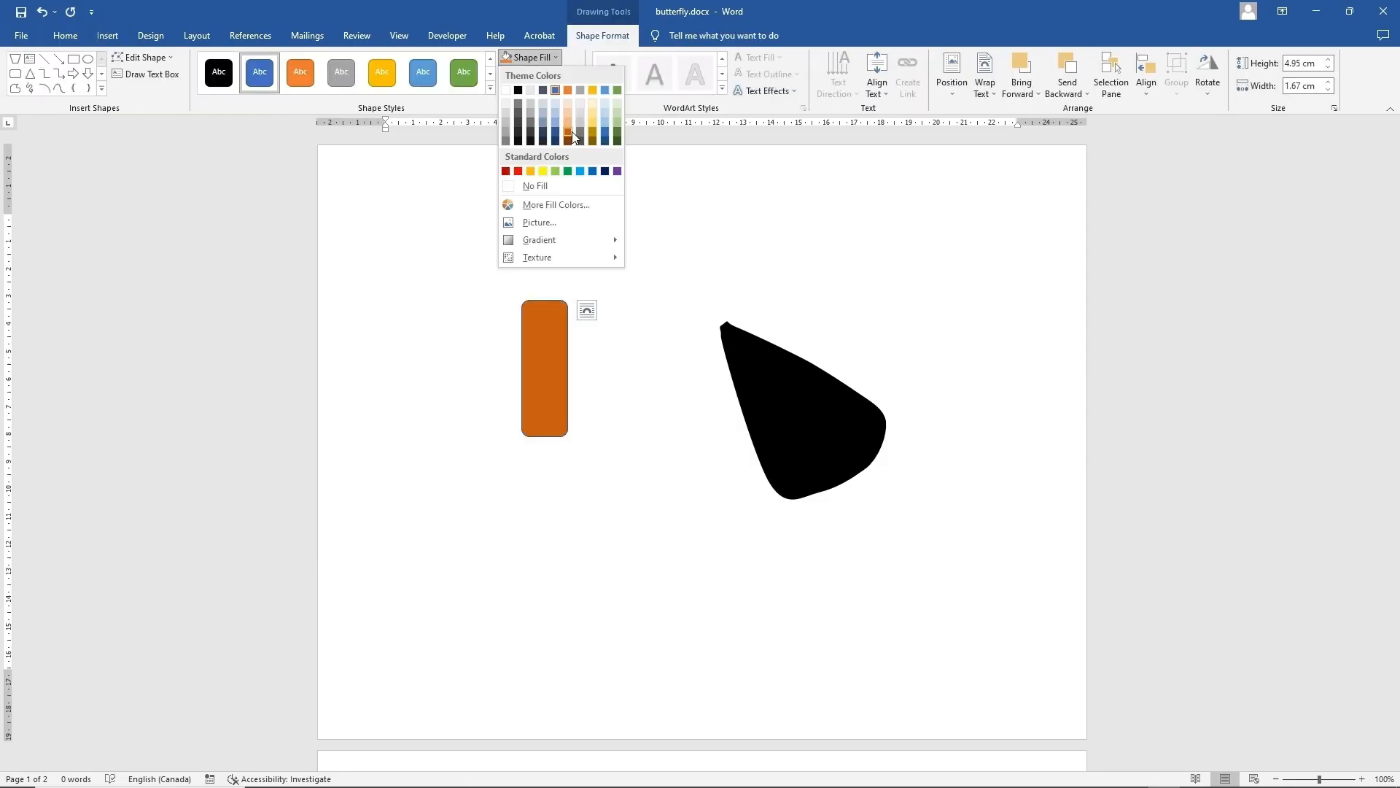
click(568, 90)
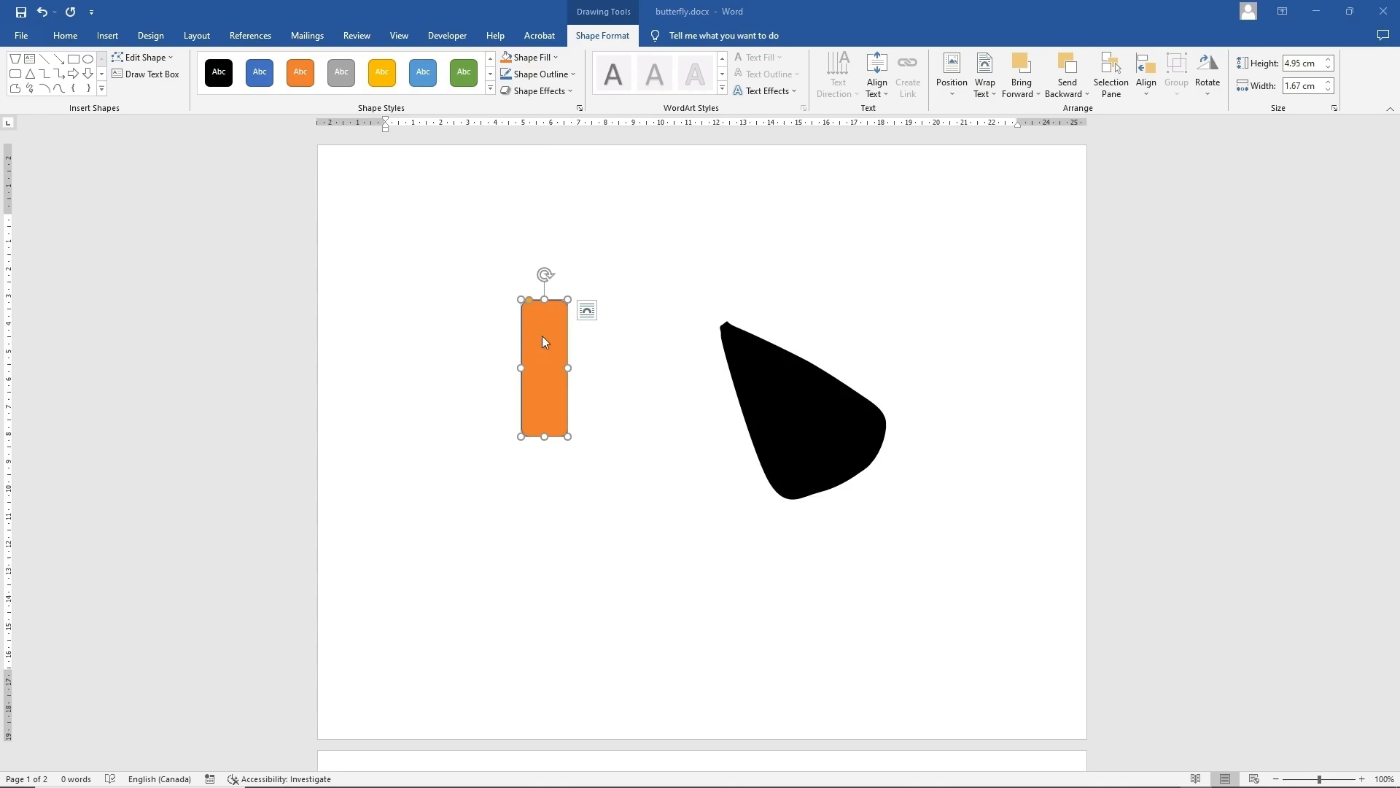
Apply the diagonal dark-variation gradient, darkest at the upper-right corner, to the orange rounded rectangle and remove its outline
click(529, 58)
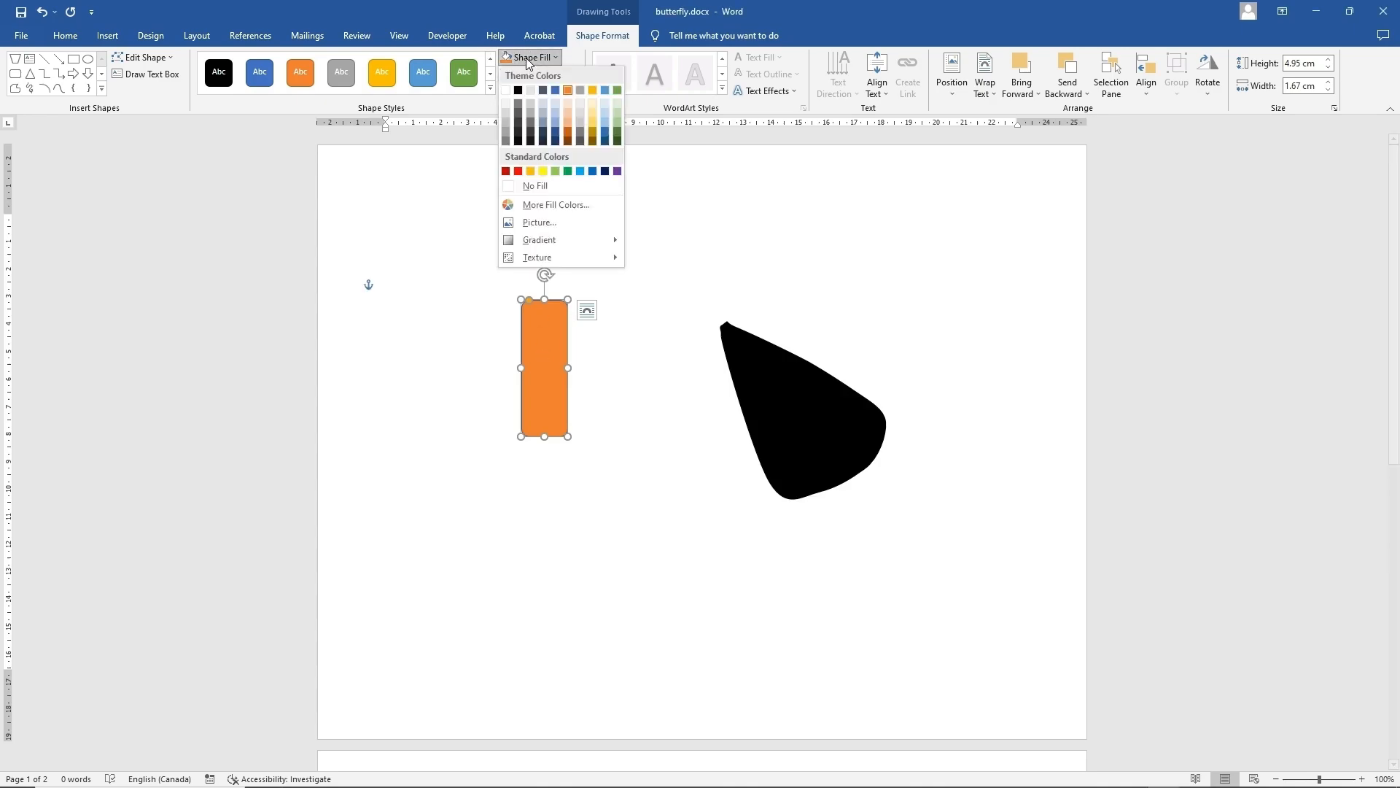
mouse_move(555, 245)
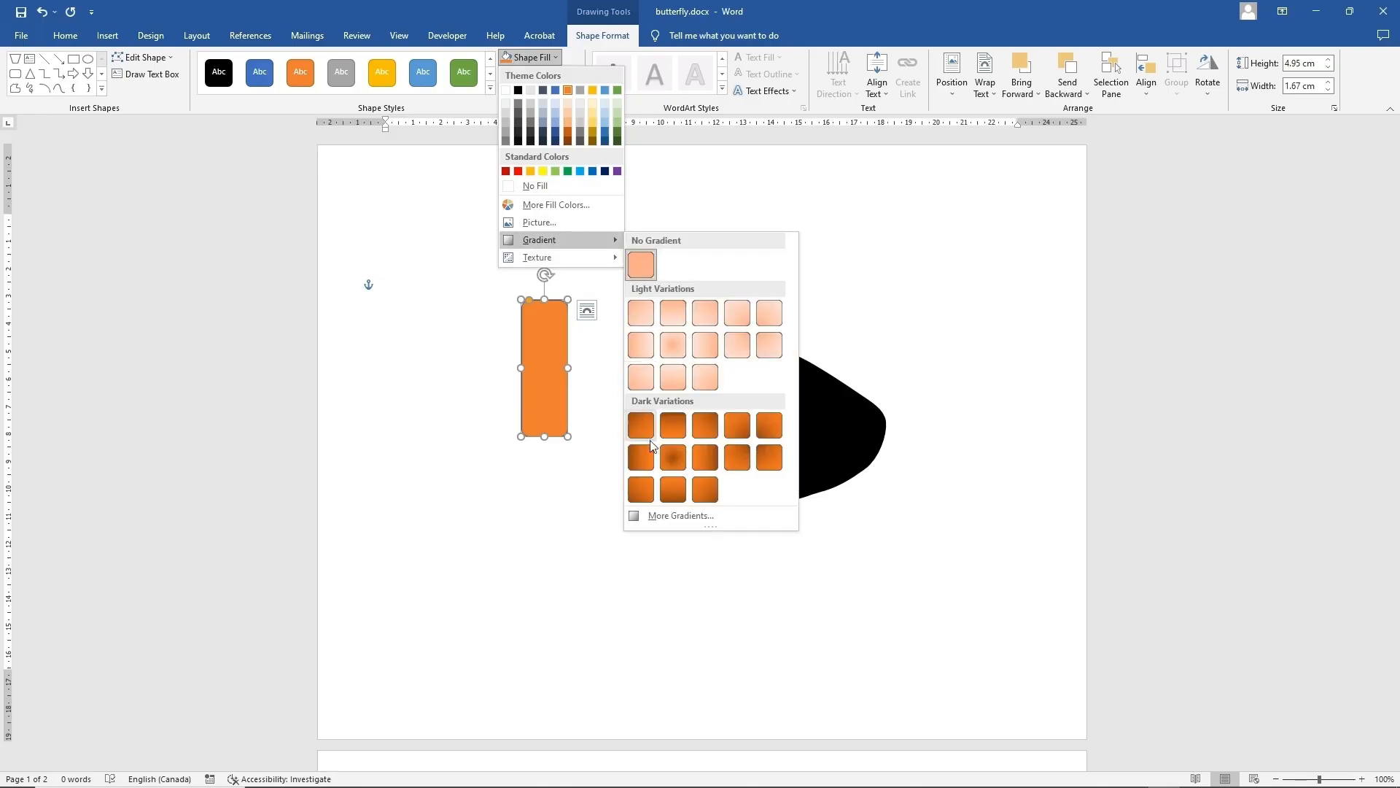
click(704, 429)
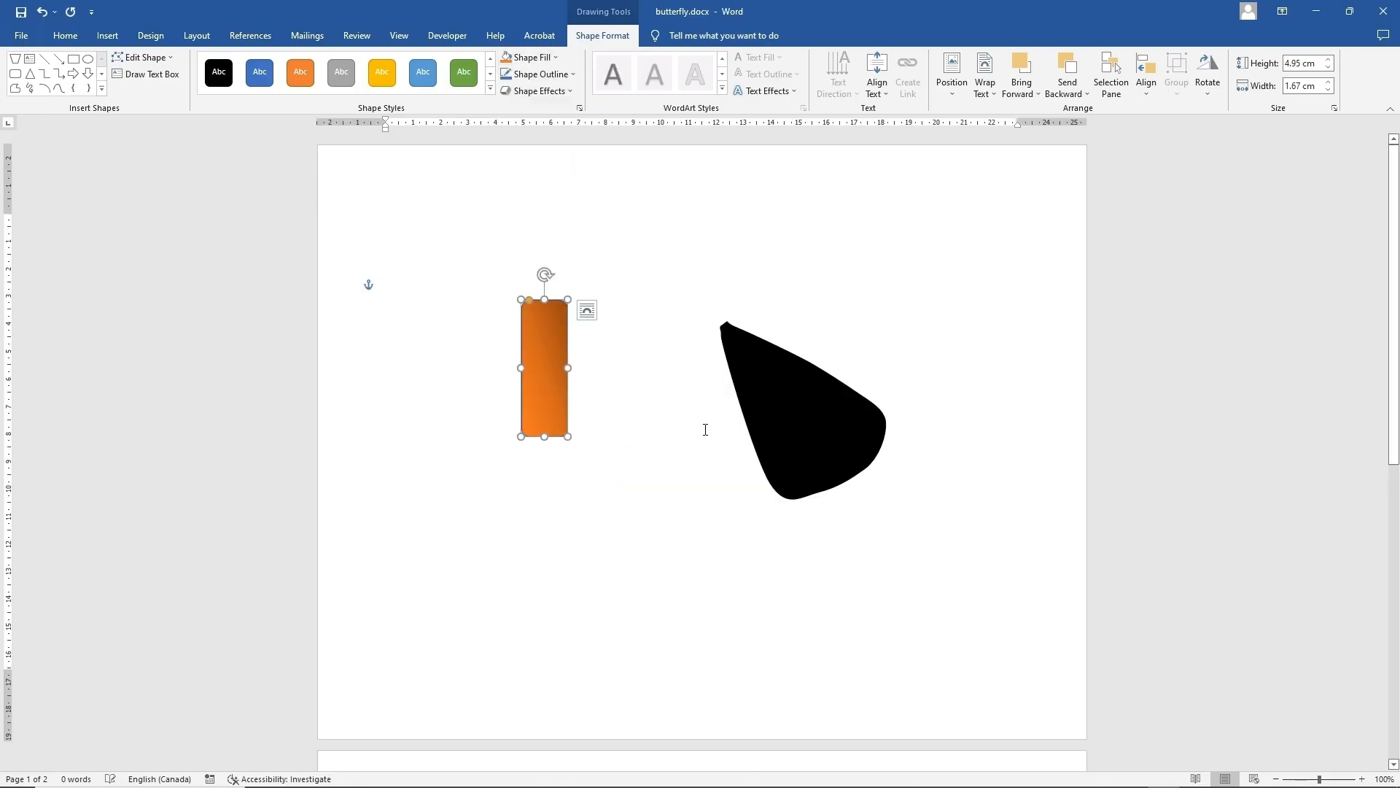
click(538, 73)
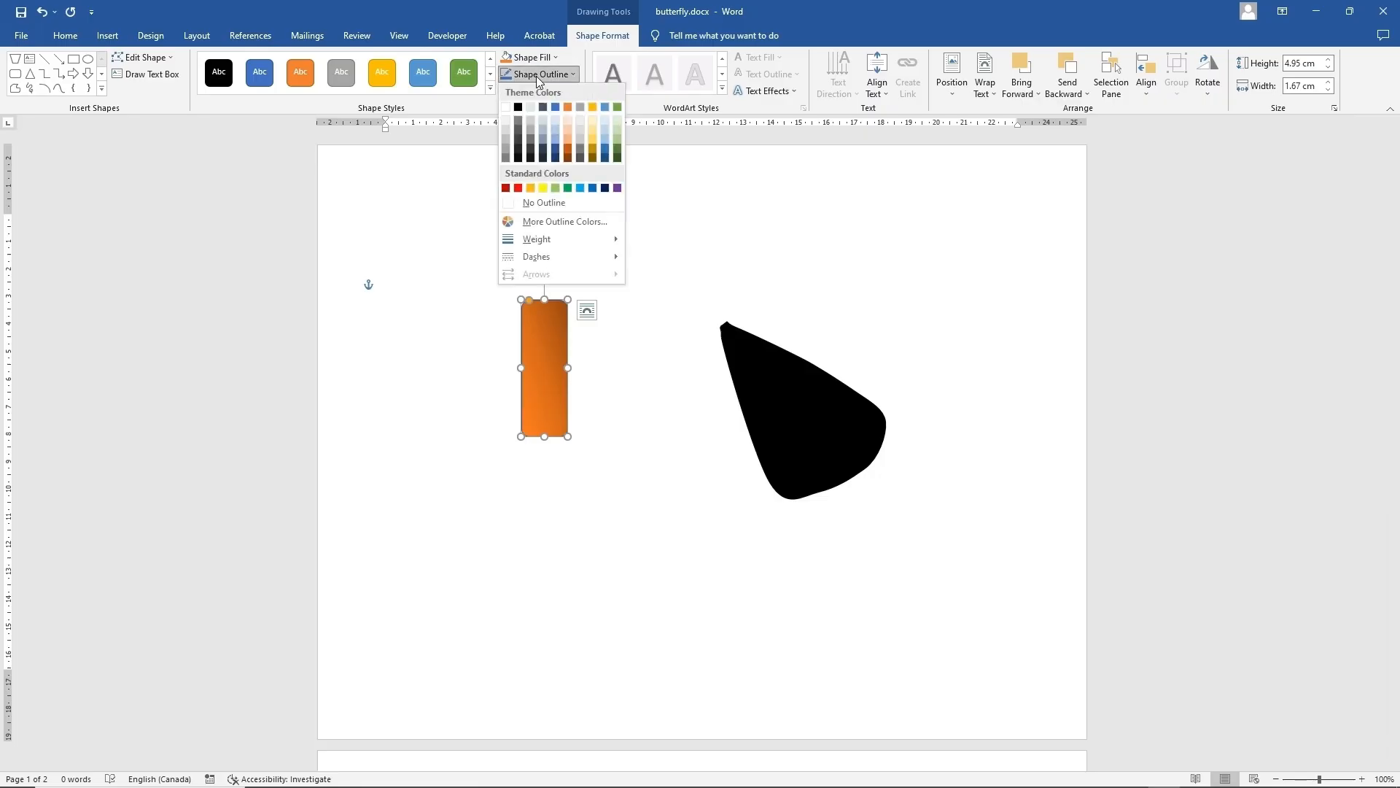
click(549, 209)
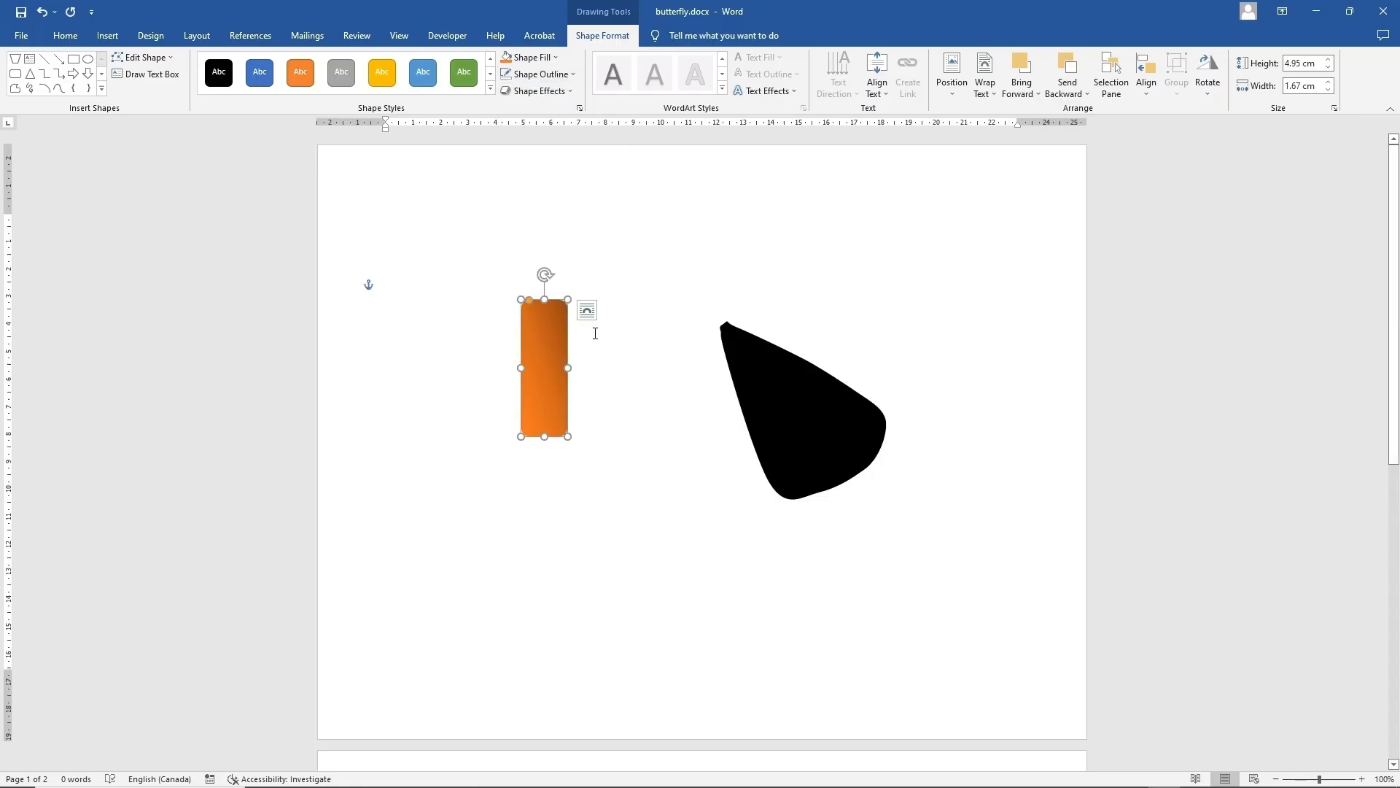
Tilt the orange rounded rectangle counterclockwise and give it the third soft-edge variation
drag(543, 274, 508, 282)
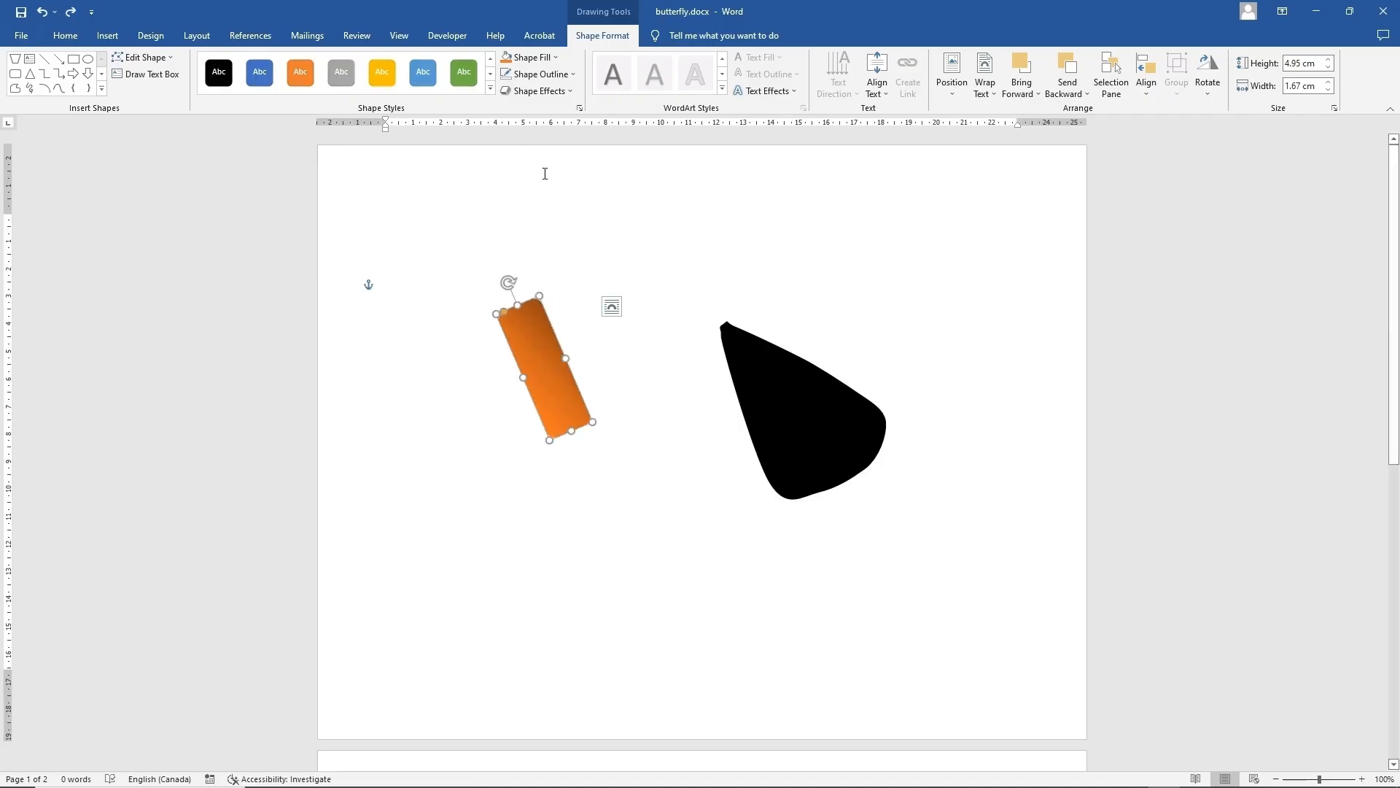
click(534, 91)
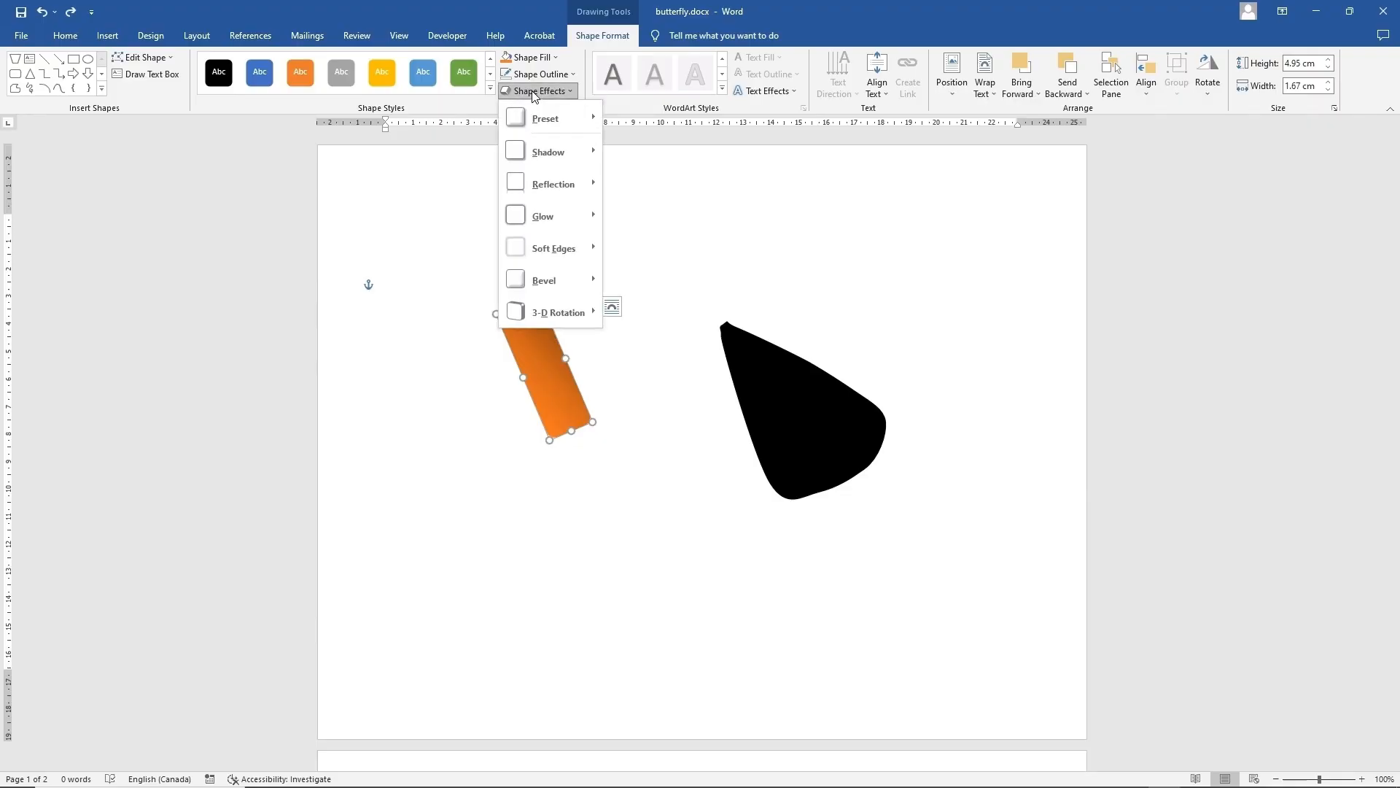
mouse_move(554, 248)
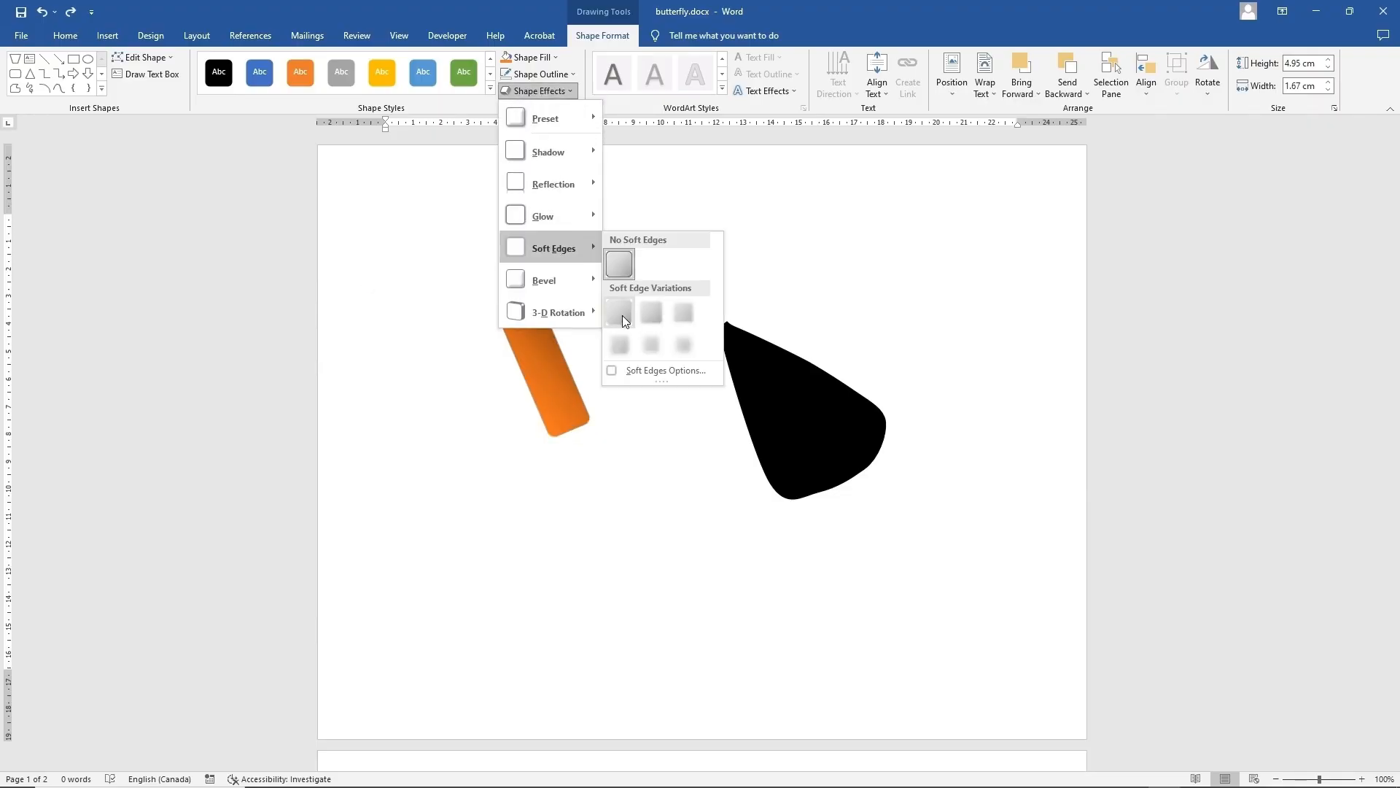
click(680, 315)
Move the orange rectangle closer to the black wing and rotate both shapes upright, with the wing's tip pointing up
drag(561, 392, 562, 387)
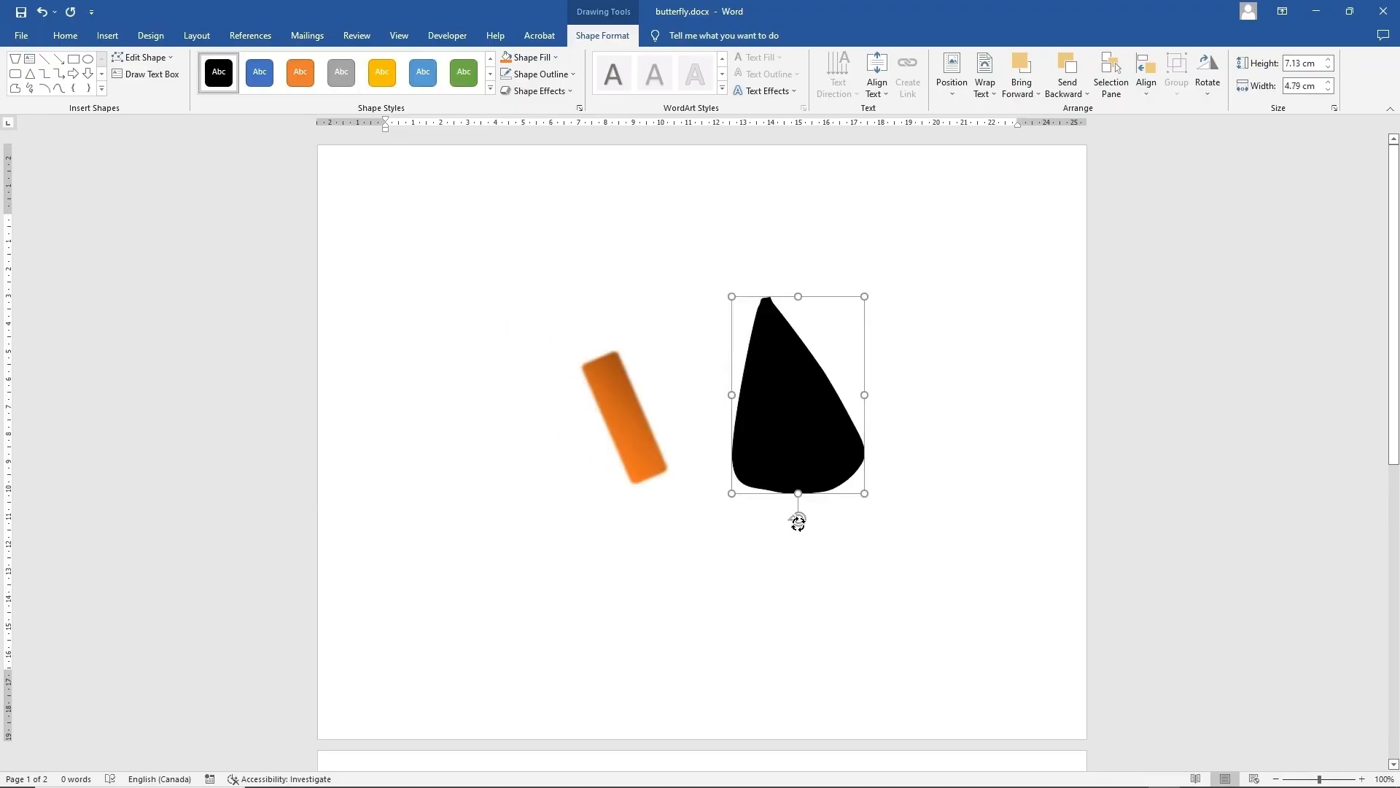
click(798, 521)
click(620, 412)
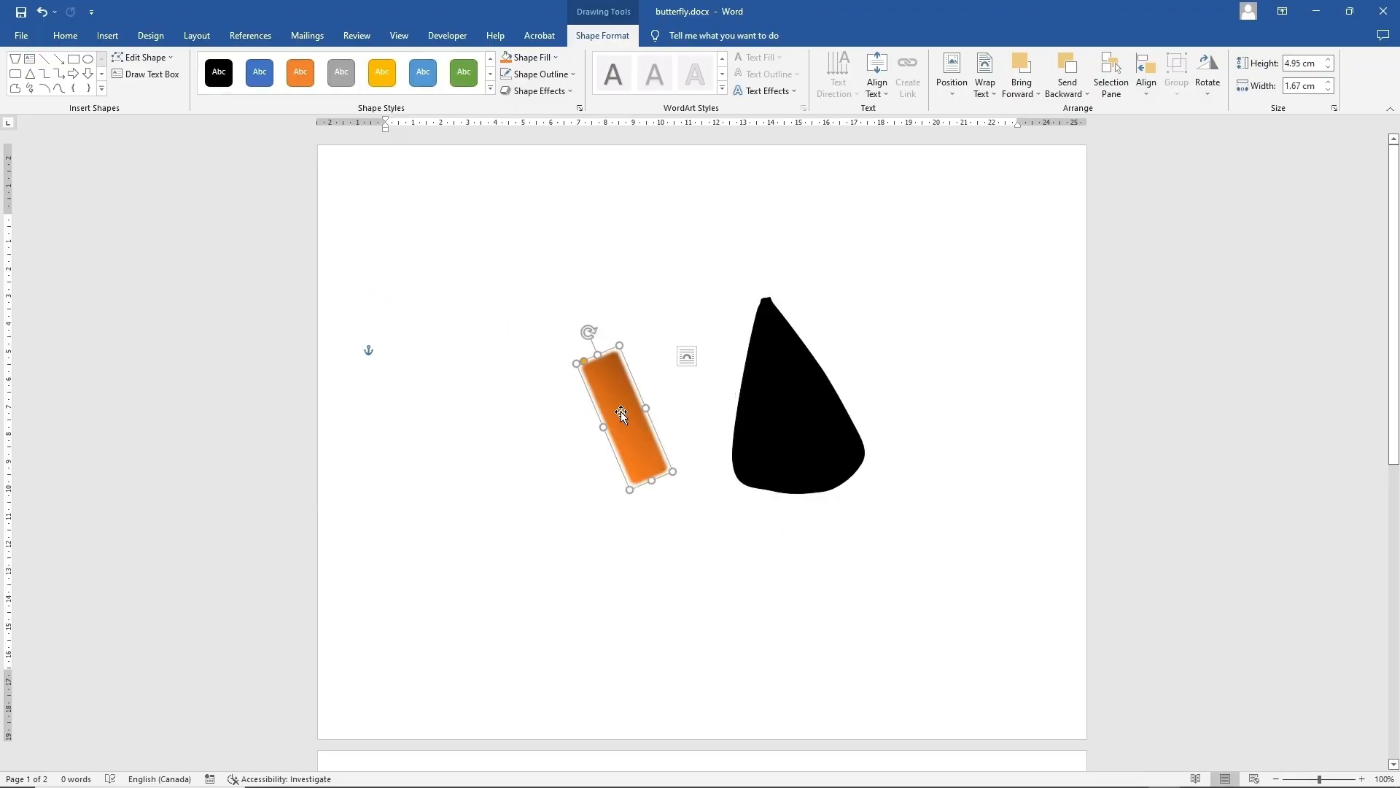
drag(590, 330, 625, 324)
Edit the orange rectangle's points: pull the upper-right corner inward to taper the top, and make the upper-left corner points smooth
right_click(628, 426)
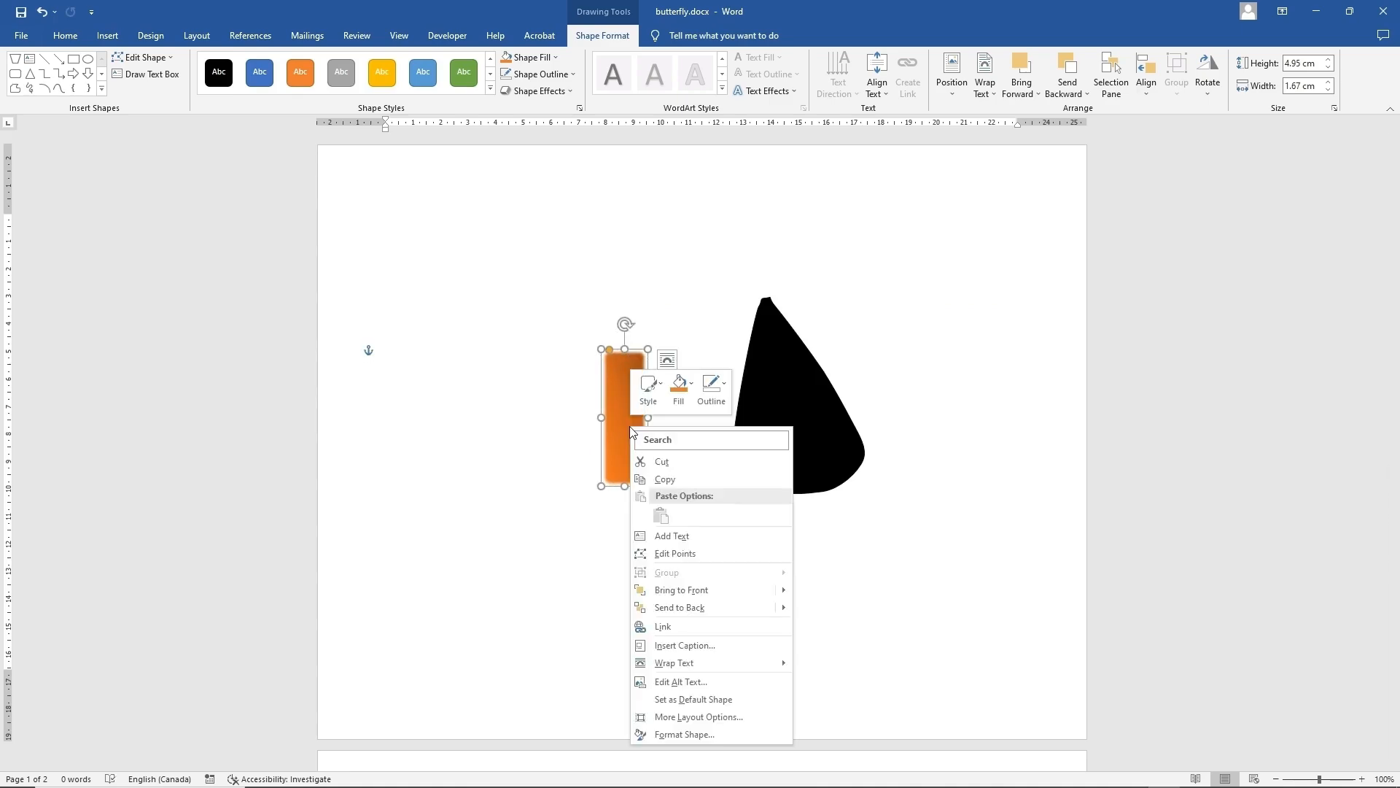
click(677, 553)
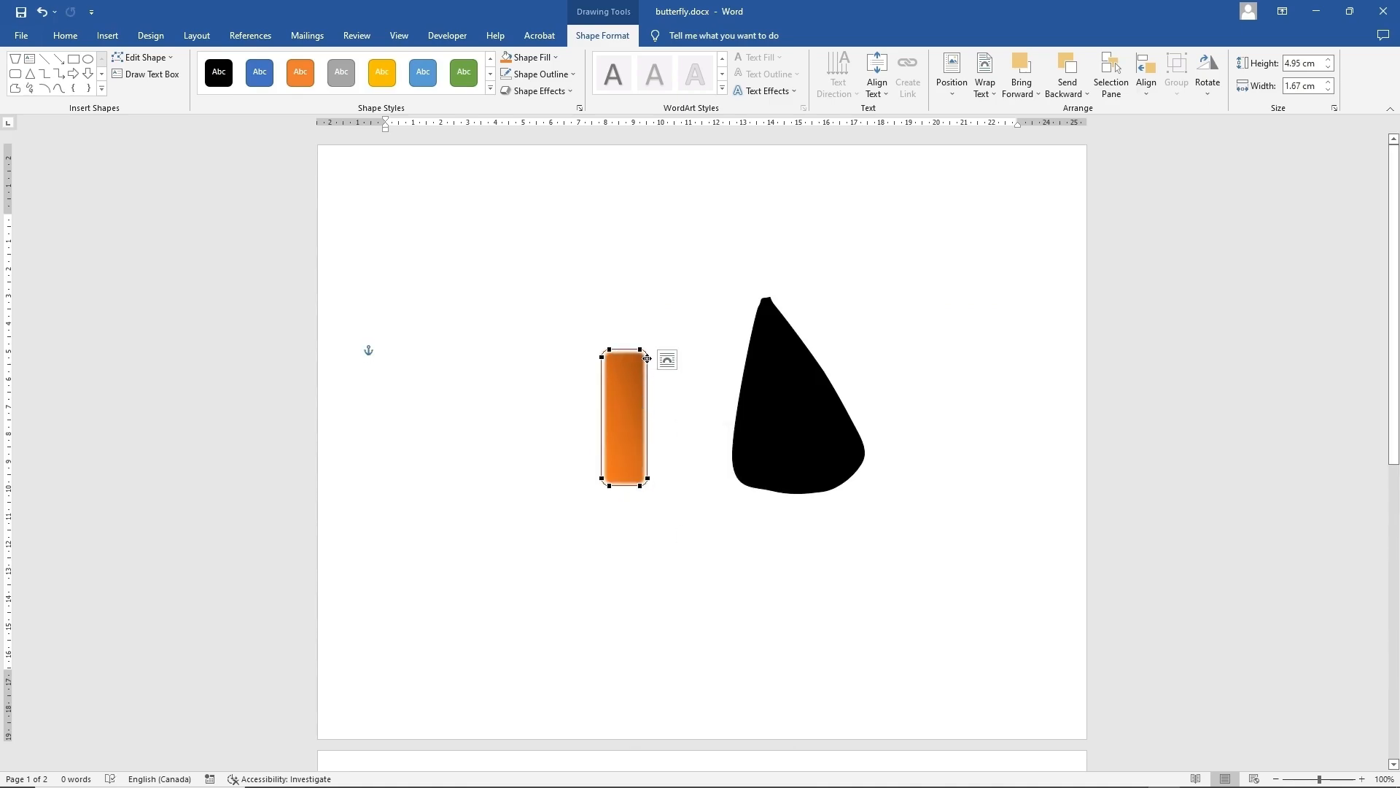
drag(648, 356, 622, 352)
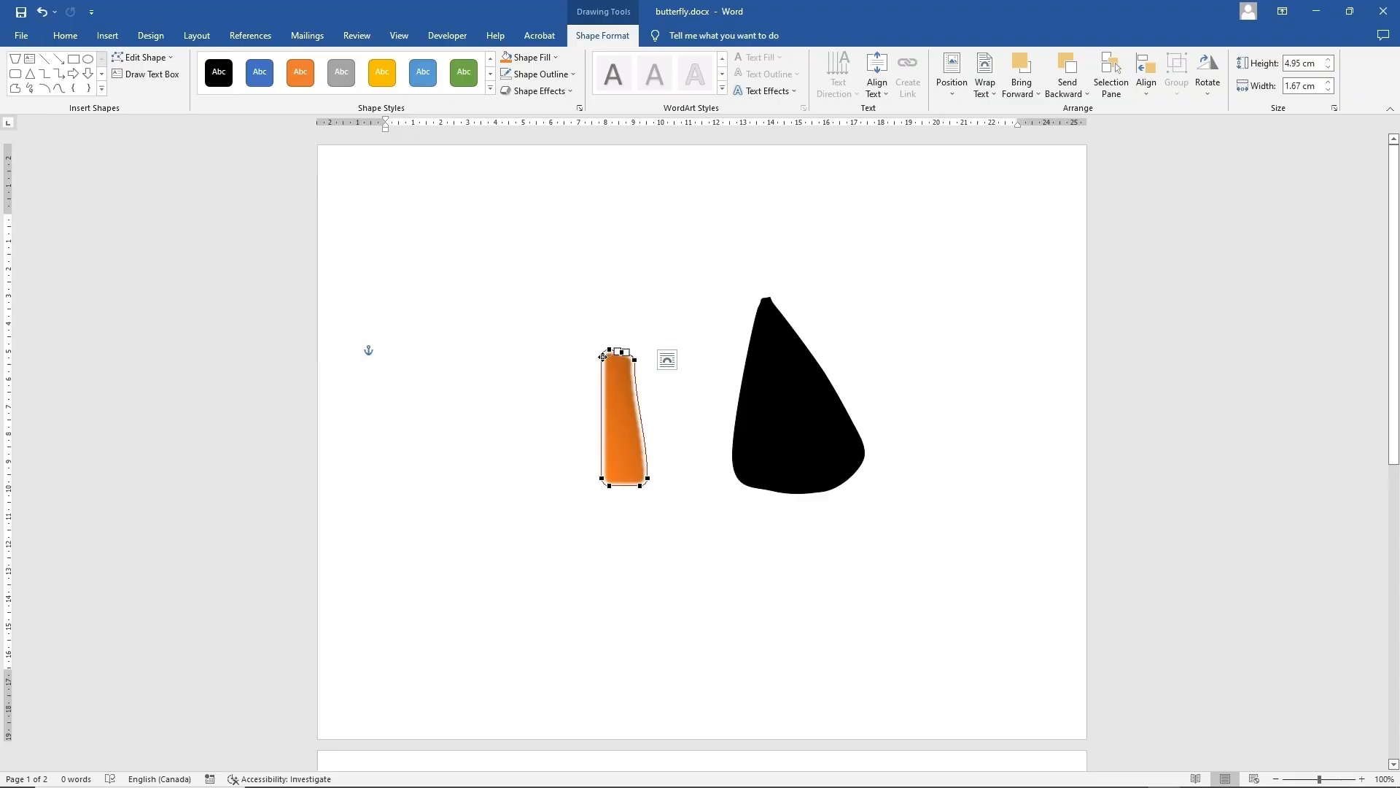
right_click(602, 356)
click(646, 440)
right_click(610, 348)
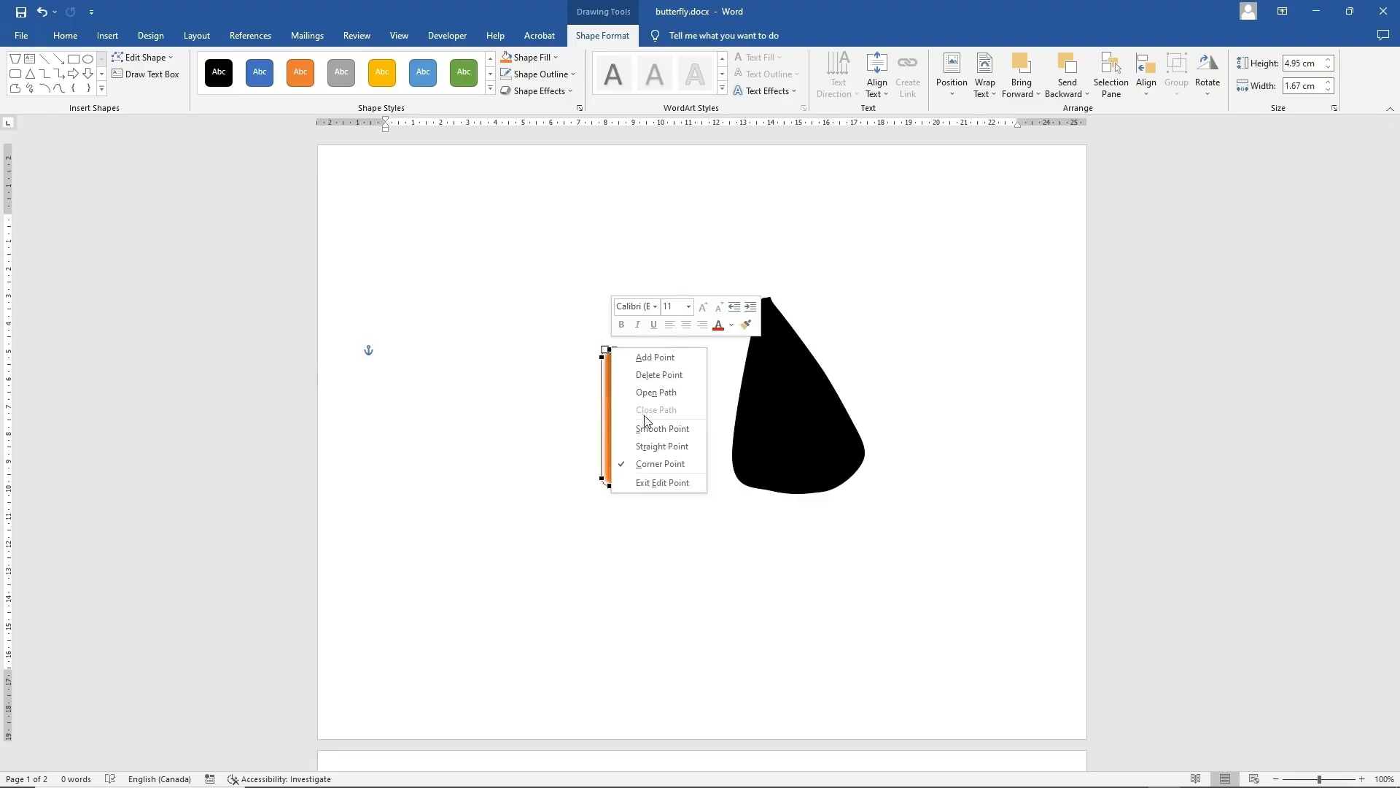
click(639, 430)
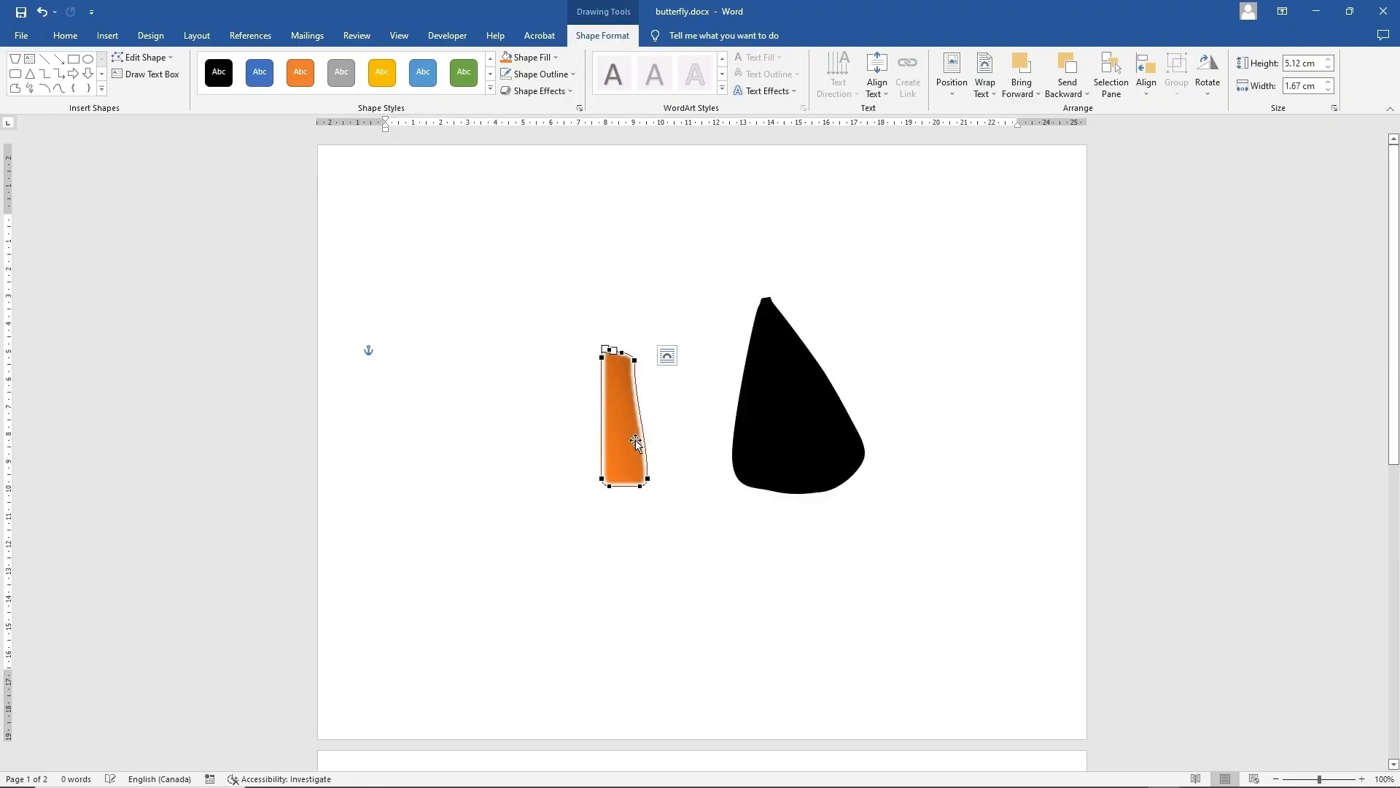
Make the orange shape's two lower-right corner points smooth and shift the bottom one slightly inward
right_click(650, 478)
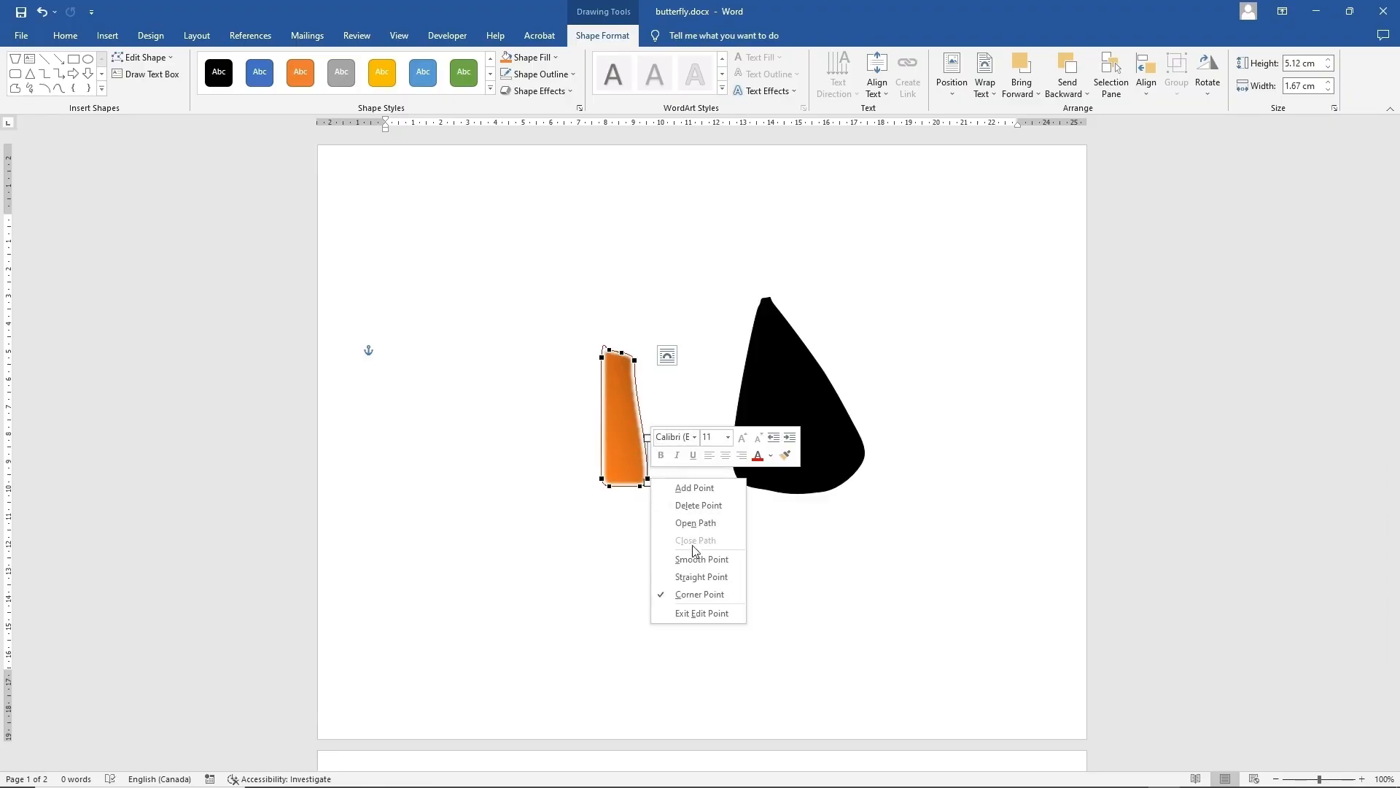
click(689, 557)
right_click(641, 487)
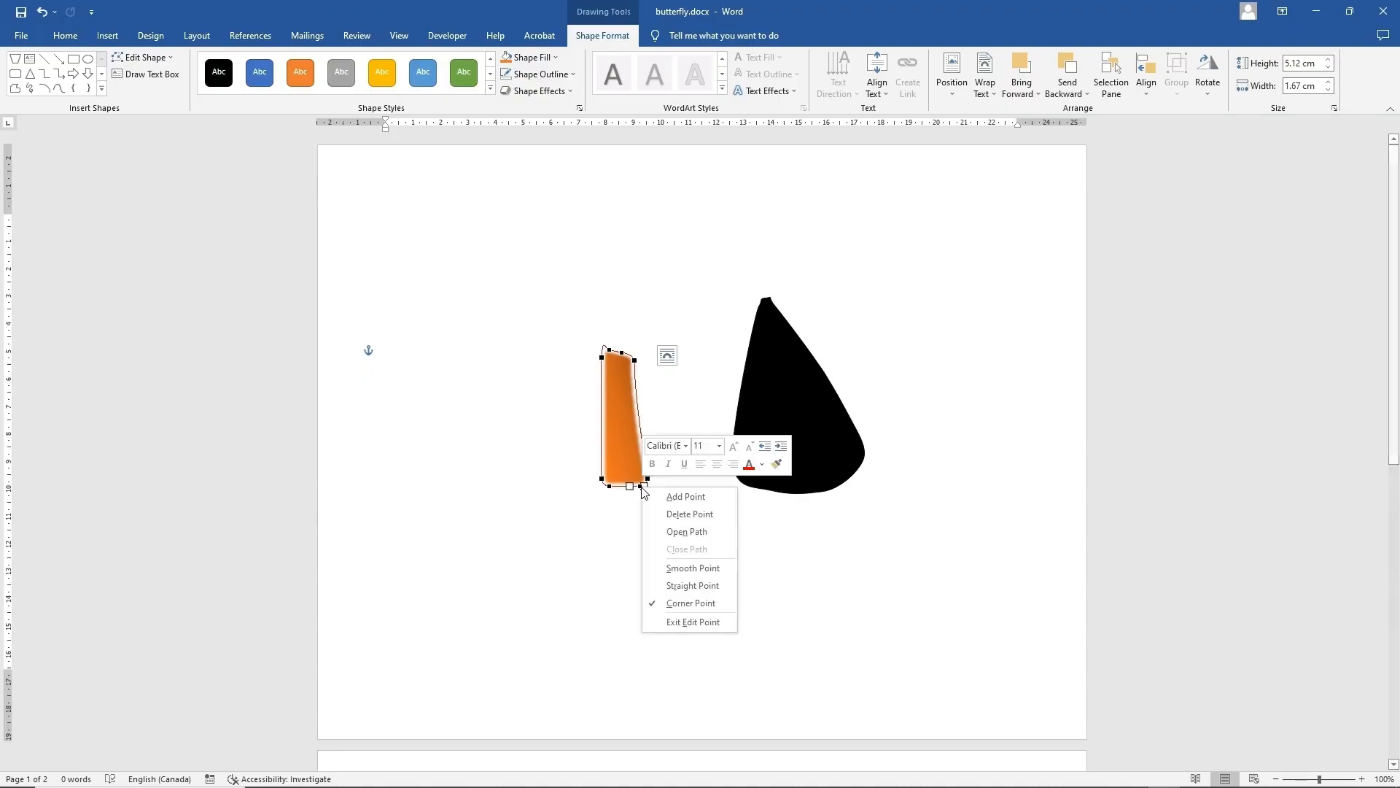
click(688, 568)
drag(639, 486, 631, 485)
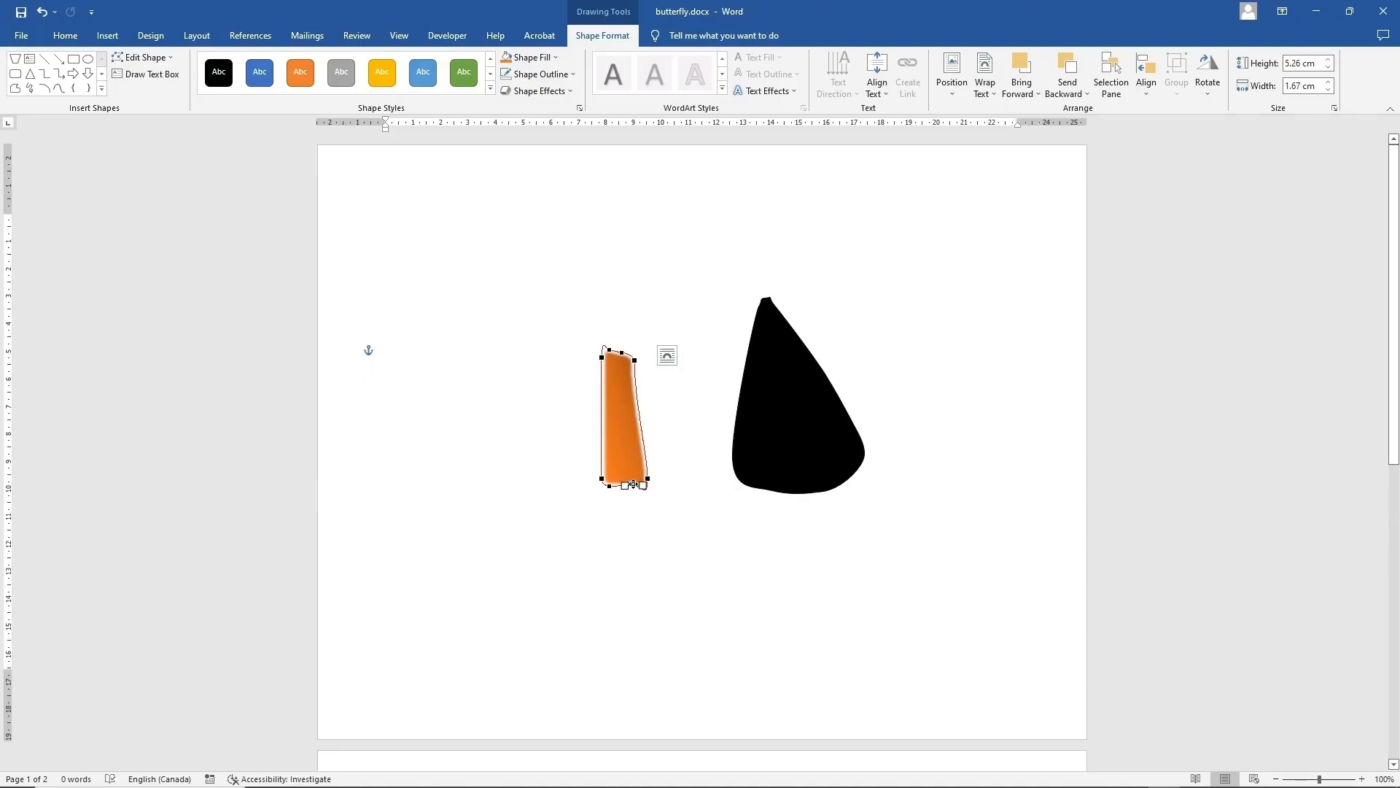
Add an edit point midway along the orange shape's right edge and bend that edge slightly outward
right_click(639, 415)
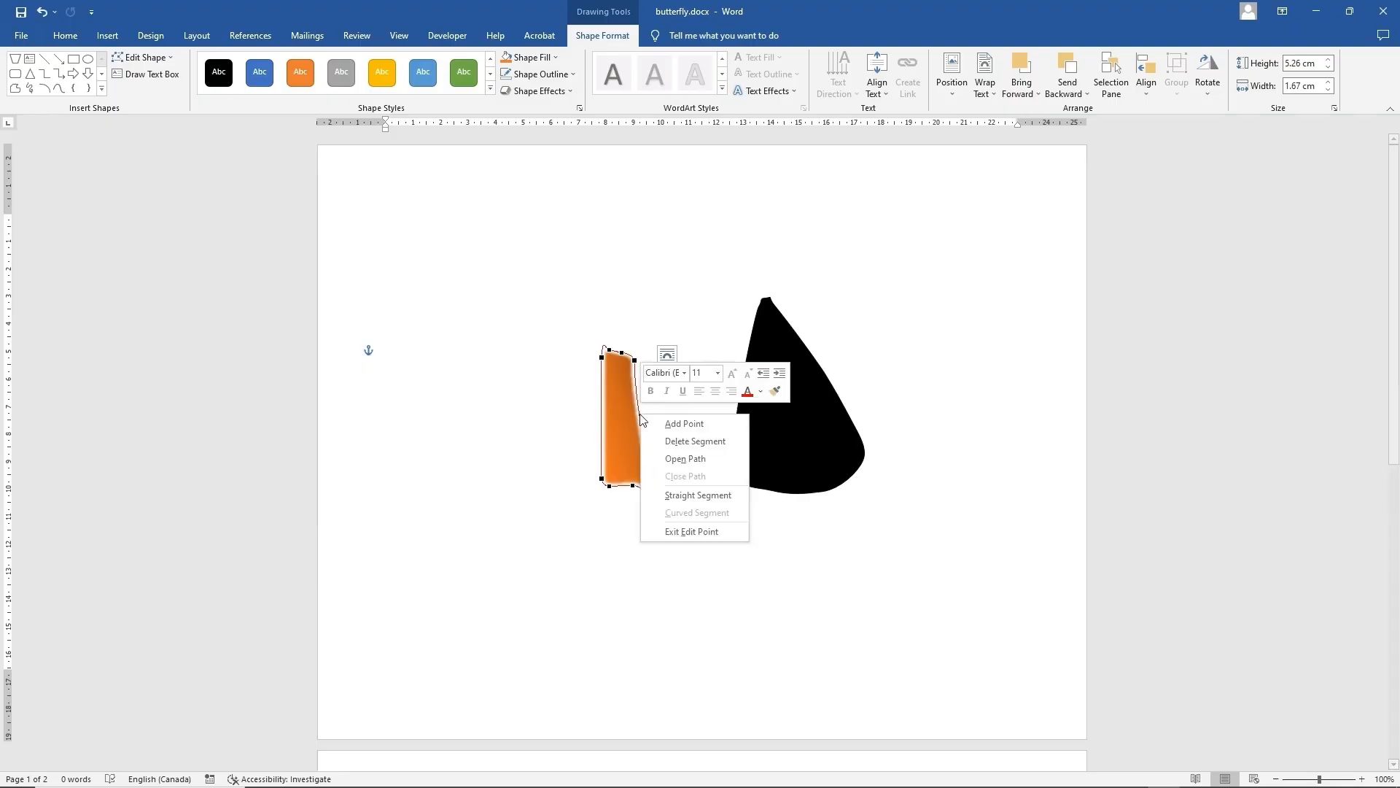
click(678, 423)
mouse_move(640, 411)
mouse_down()
mouse_move(650, 397)
mouse_move(632, 399)
mouse_move(614, 351)
mouse_move(635, 408)
mouse_up()
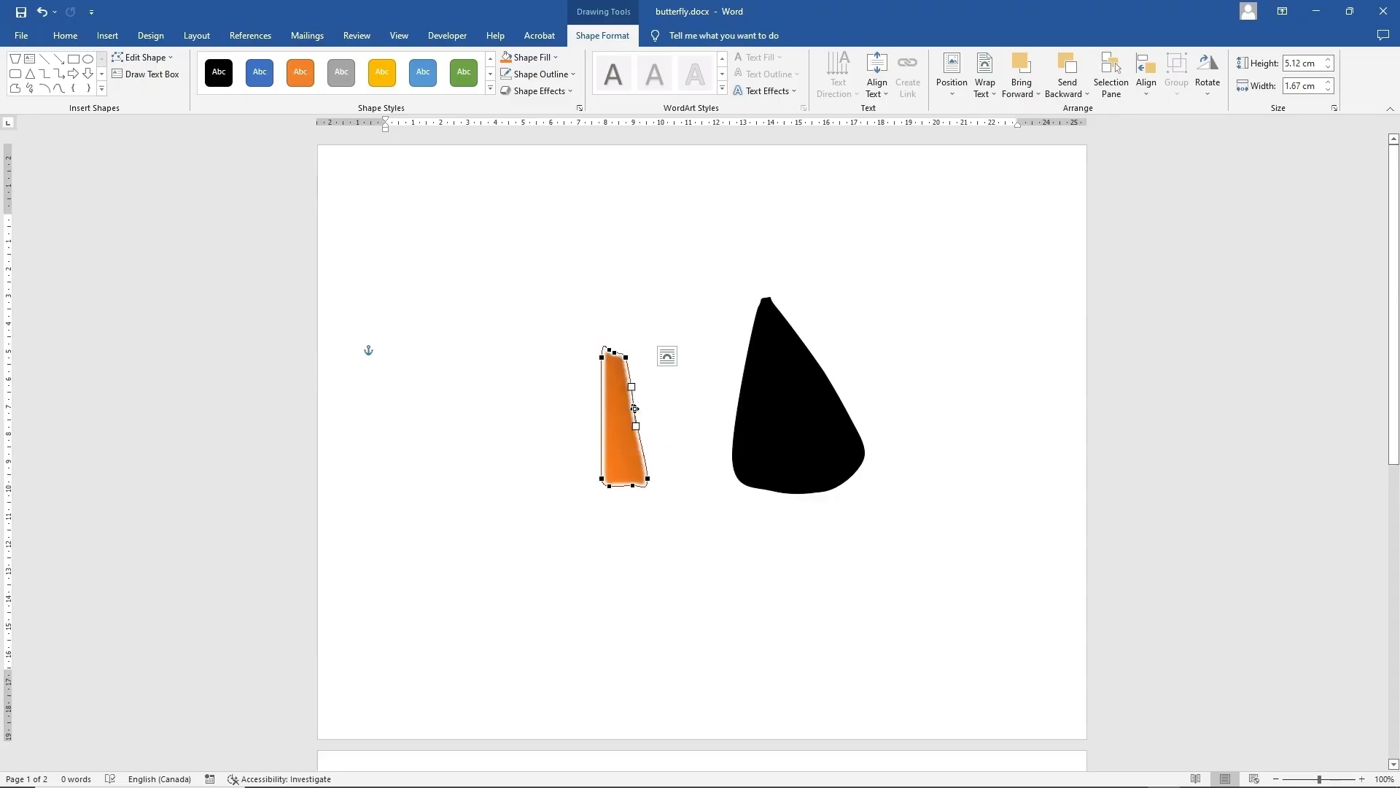
drag(635, 408, 639, 405)
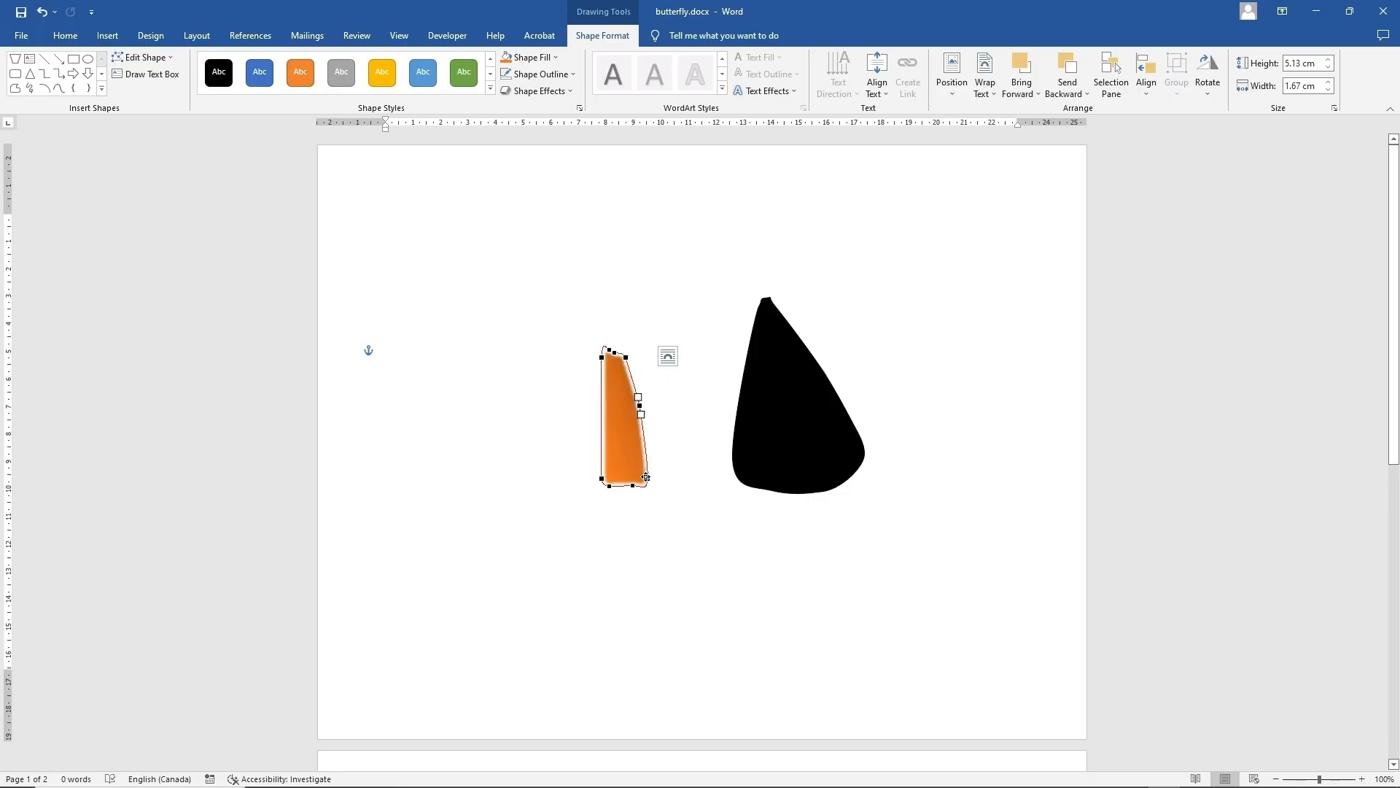
Delete the orange shape's lower-right corner point and pull the remaining bottom and right-edge points inward to narrow it to about 1.19 cm
click(648, 480)
right_click(648, 480)
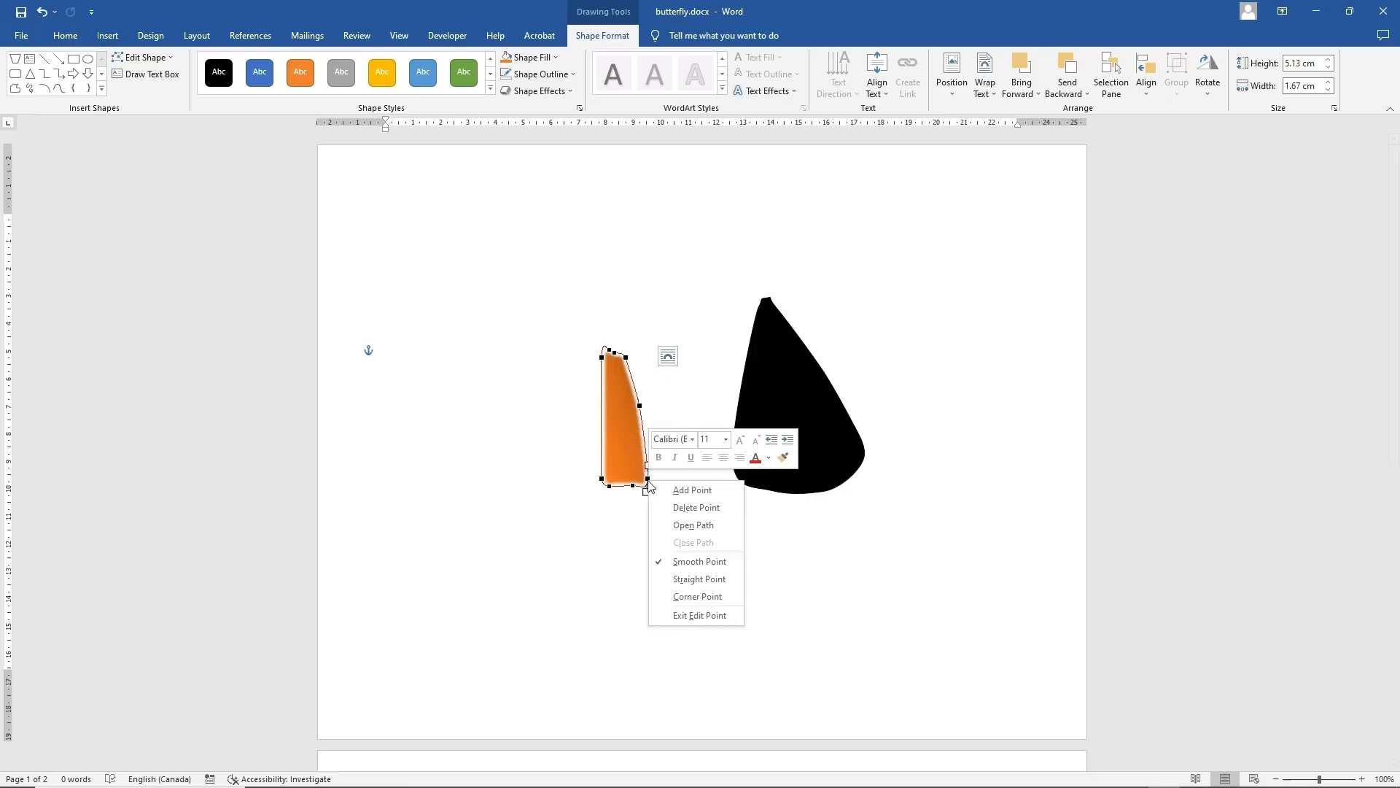
click(660, 502)
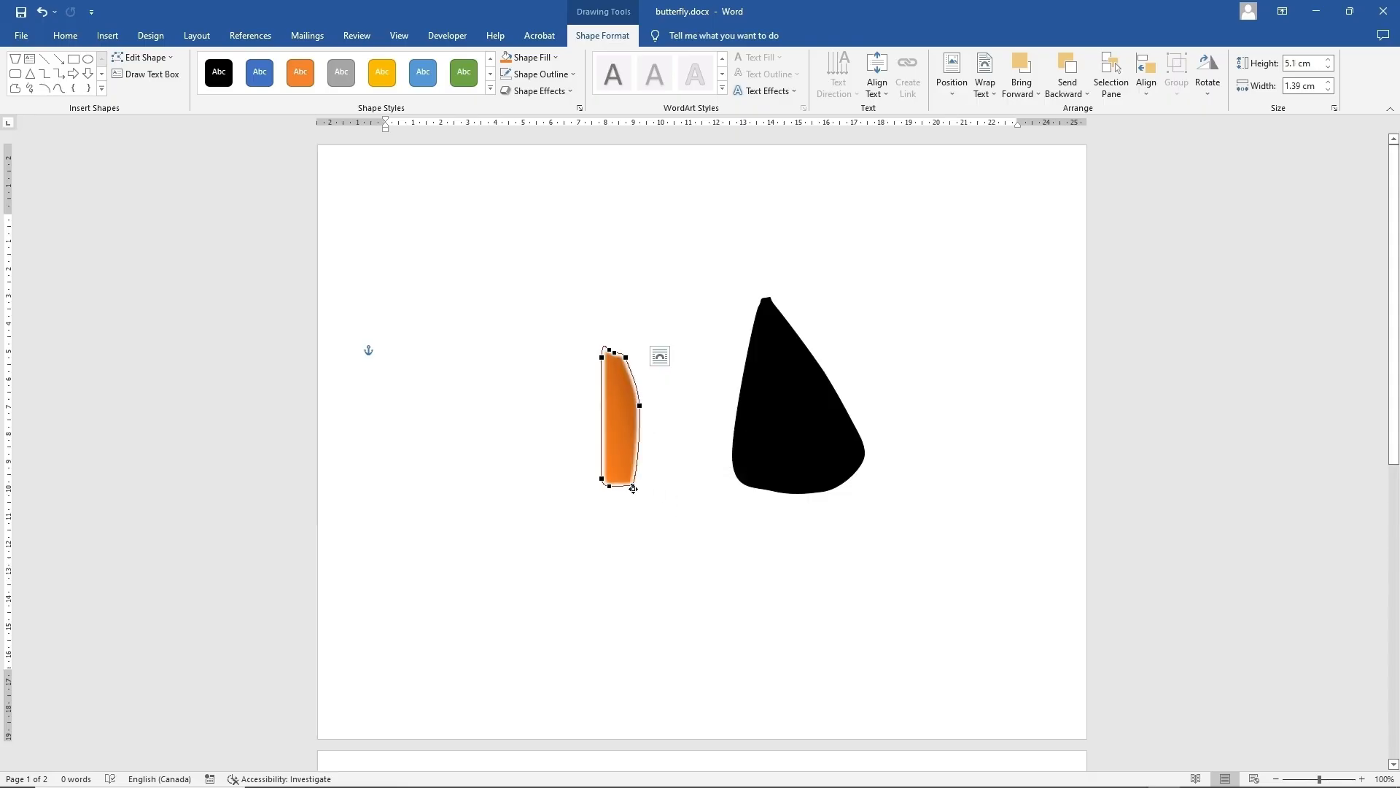
click(624, 488)
drag(640, 406, 635, 411)
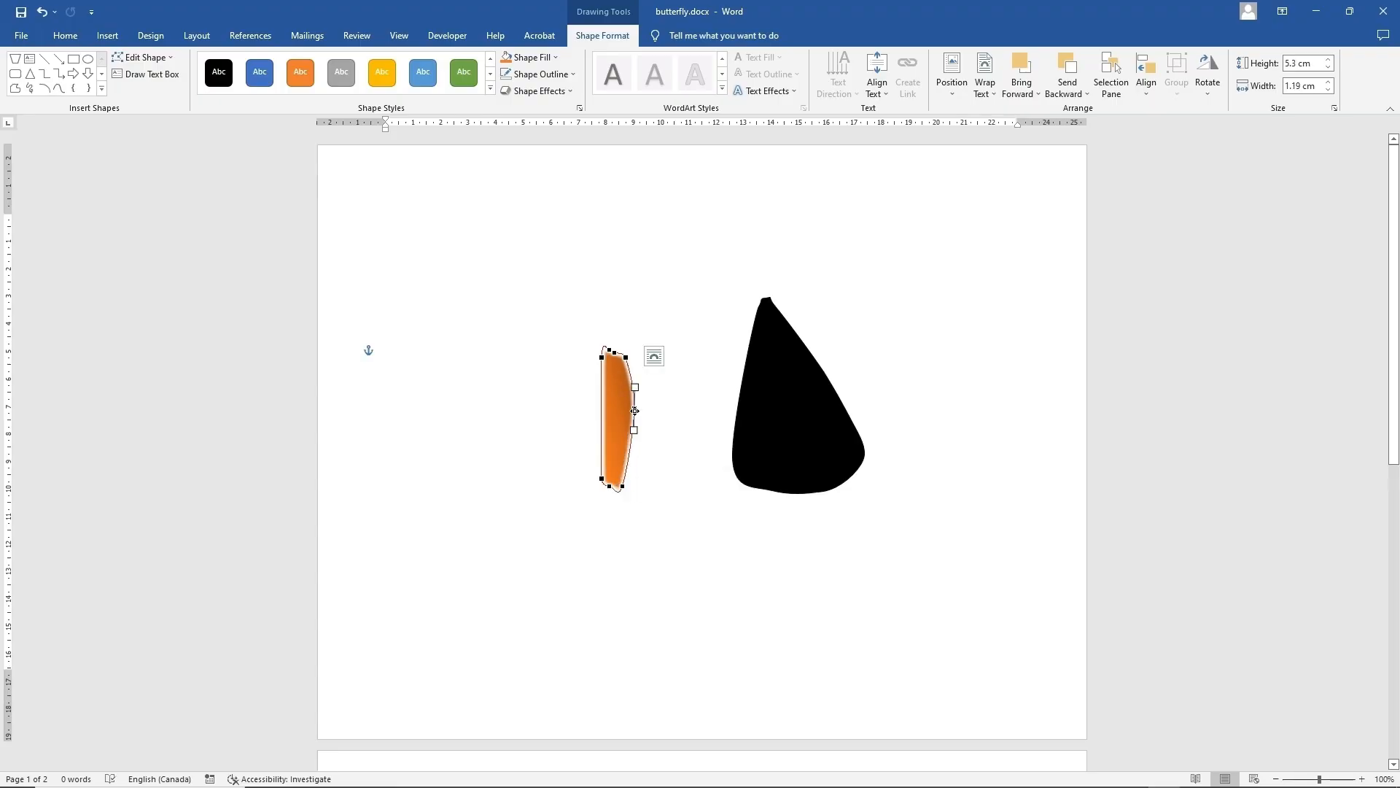
Copy the curved orange segment and paste a duplicate onto the page
right_click(623, 414)
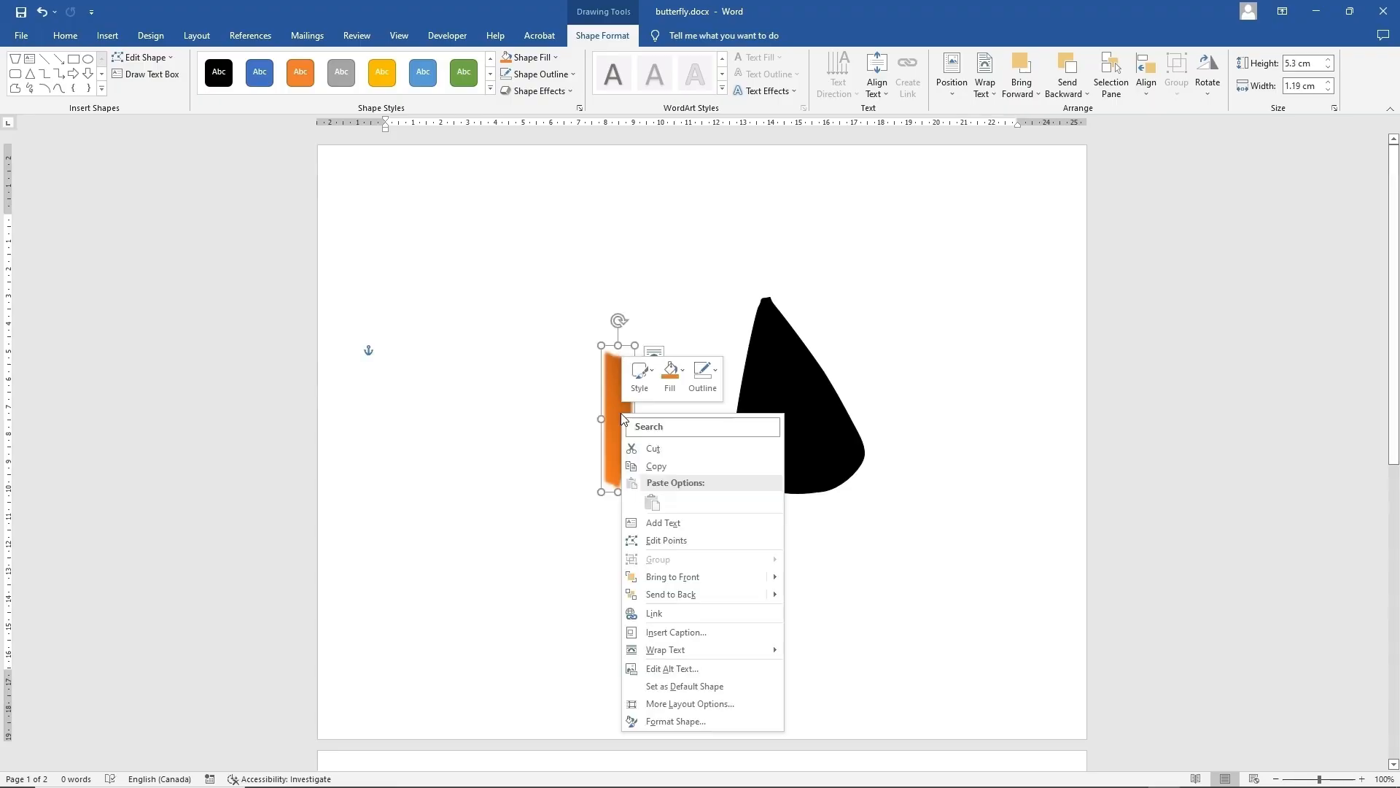
click(655, 466)
right_click(437, 443)
click(467, 532)
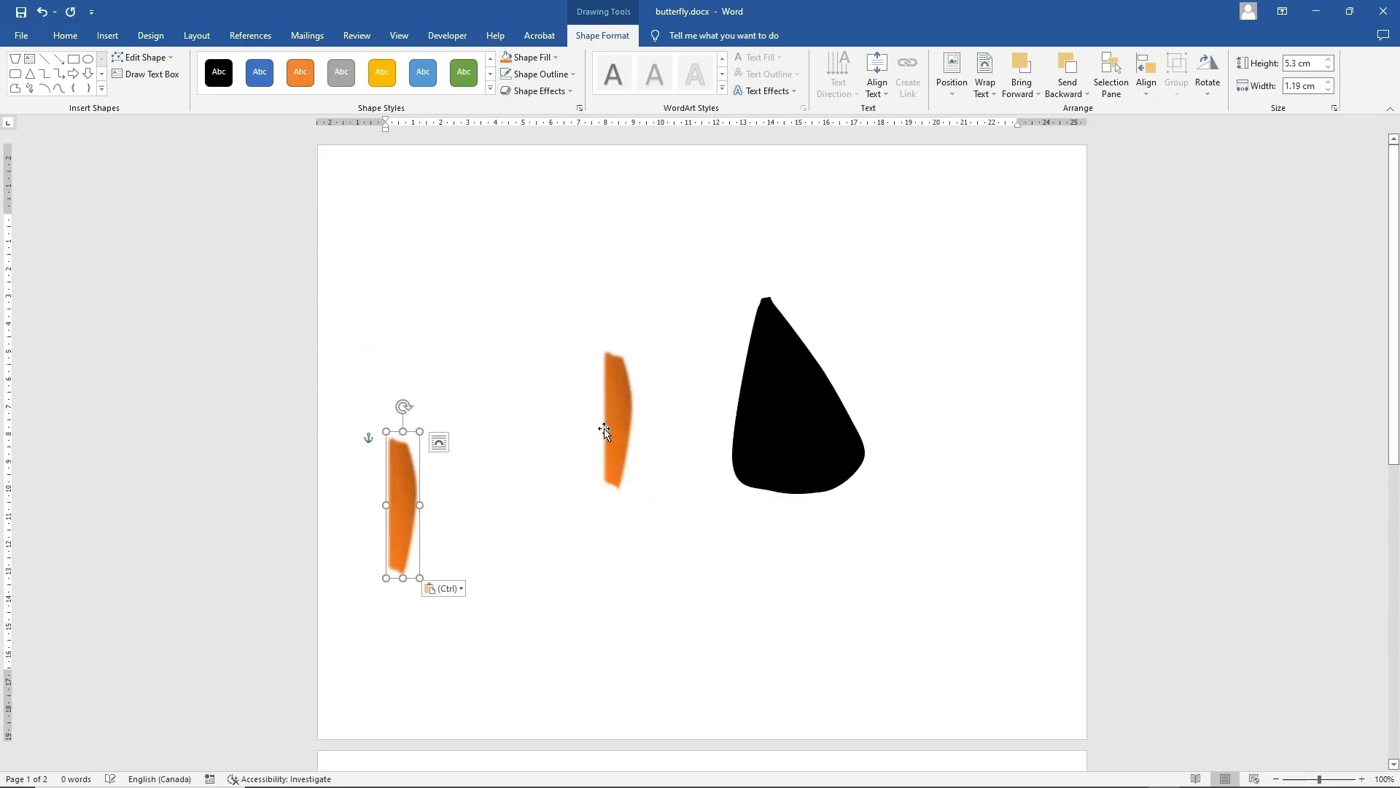
Place the original orange segment along the black wing's left edge and tilt it slightly clockwise to follow that edge
drag(613, 425, 760, 430)
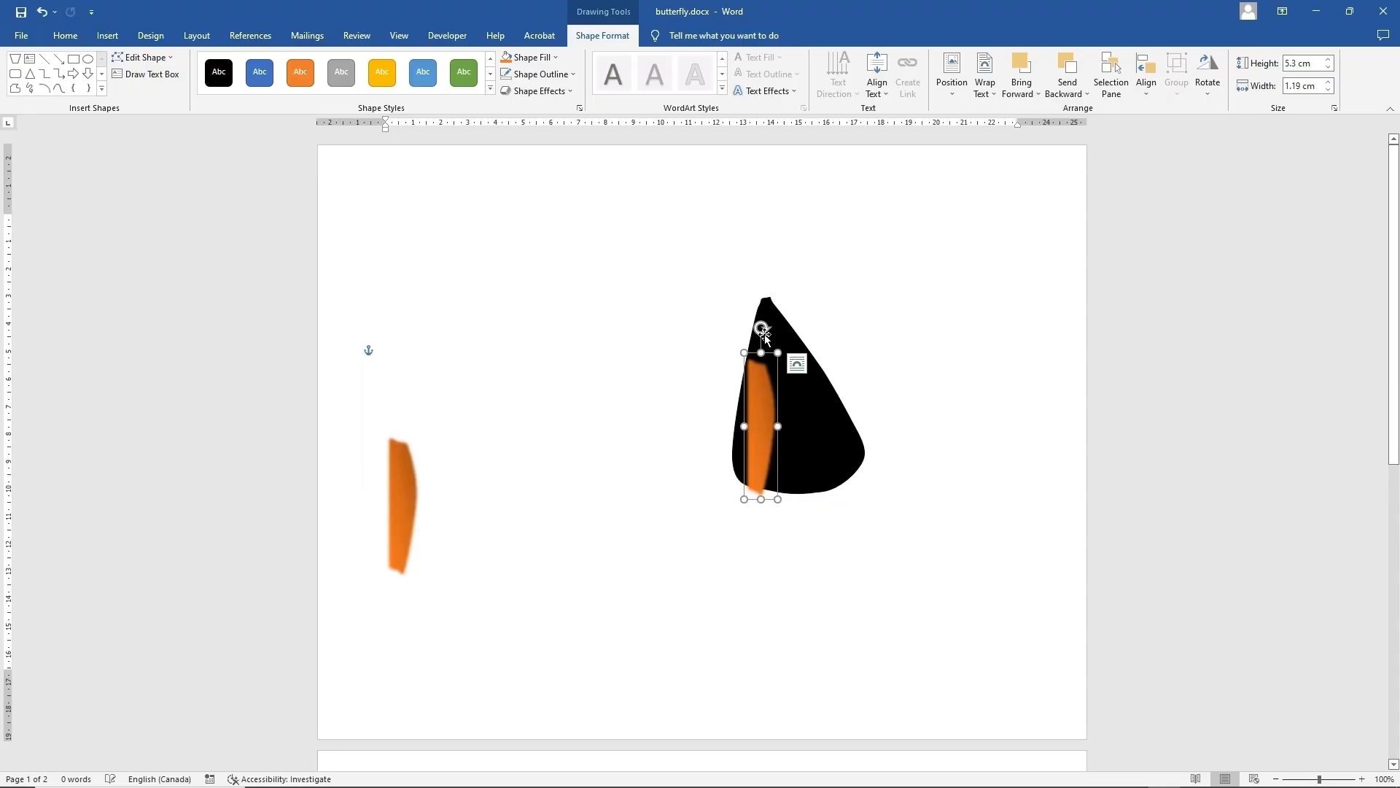
drag(762, 327, 774, 330)
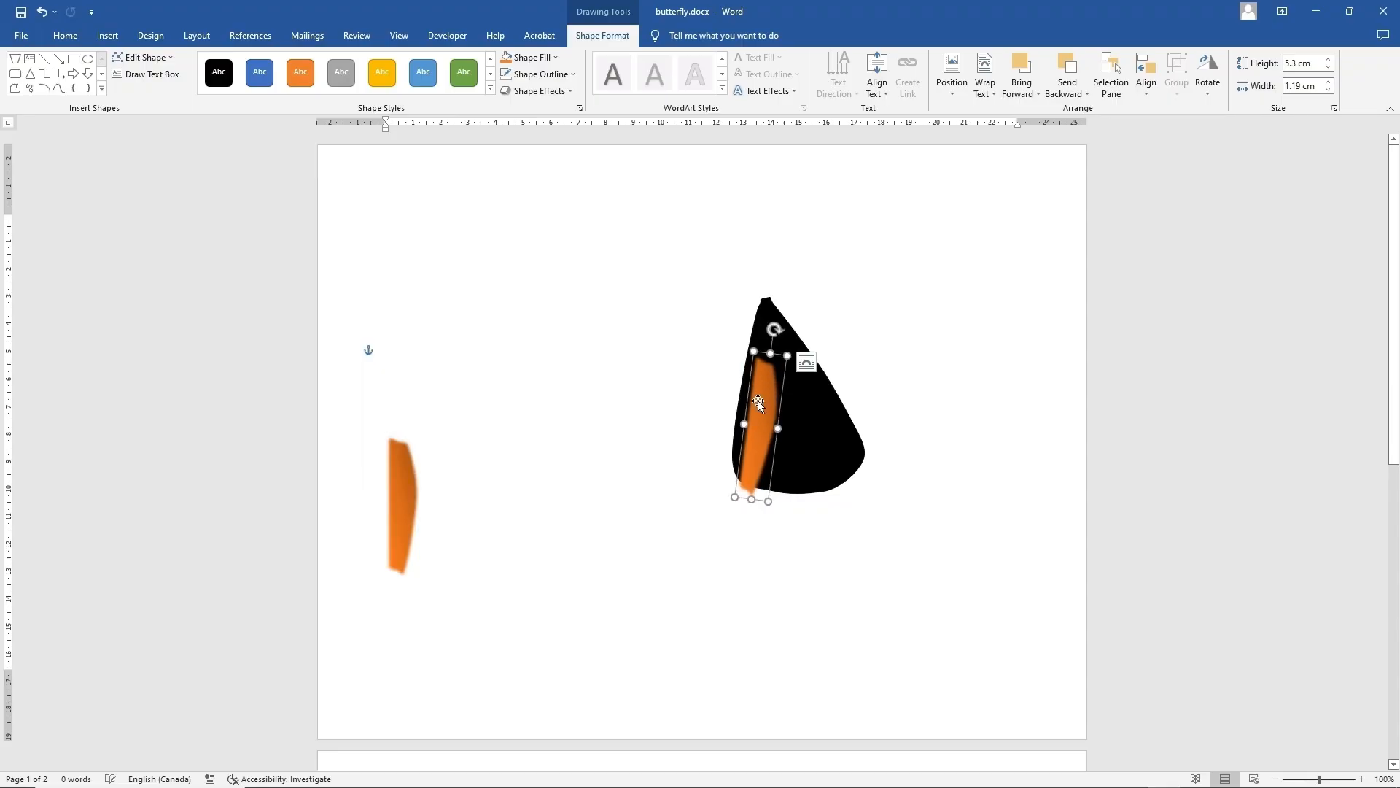
drag(751, 431, 753, 400)
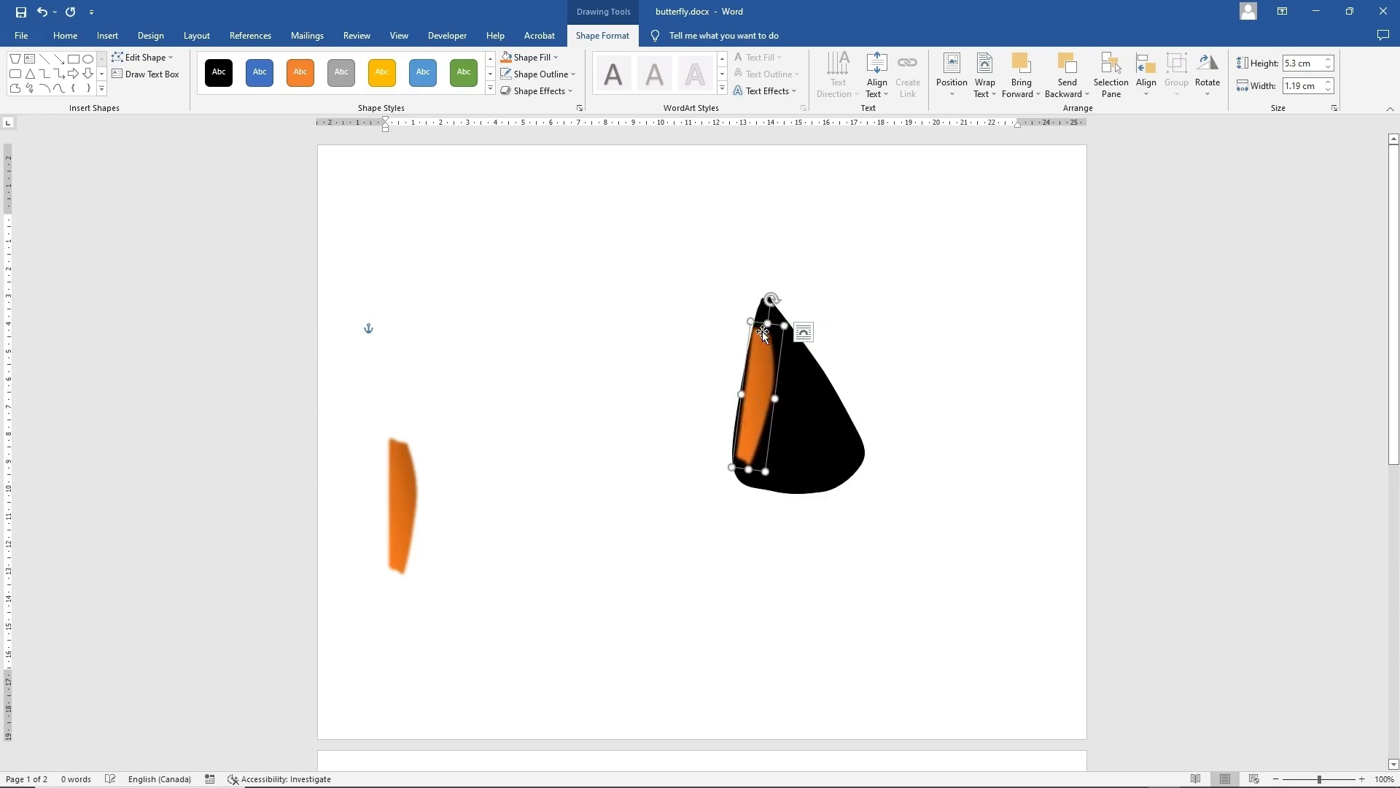
drag(775, 299, 776, 299)
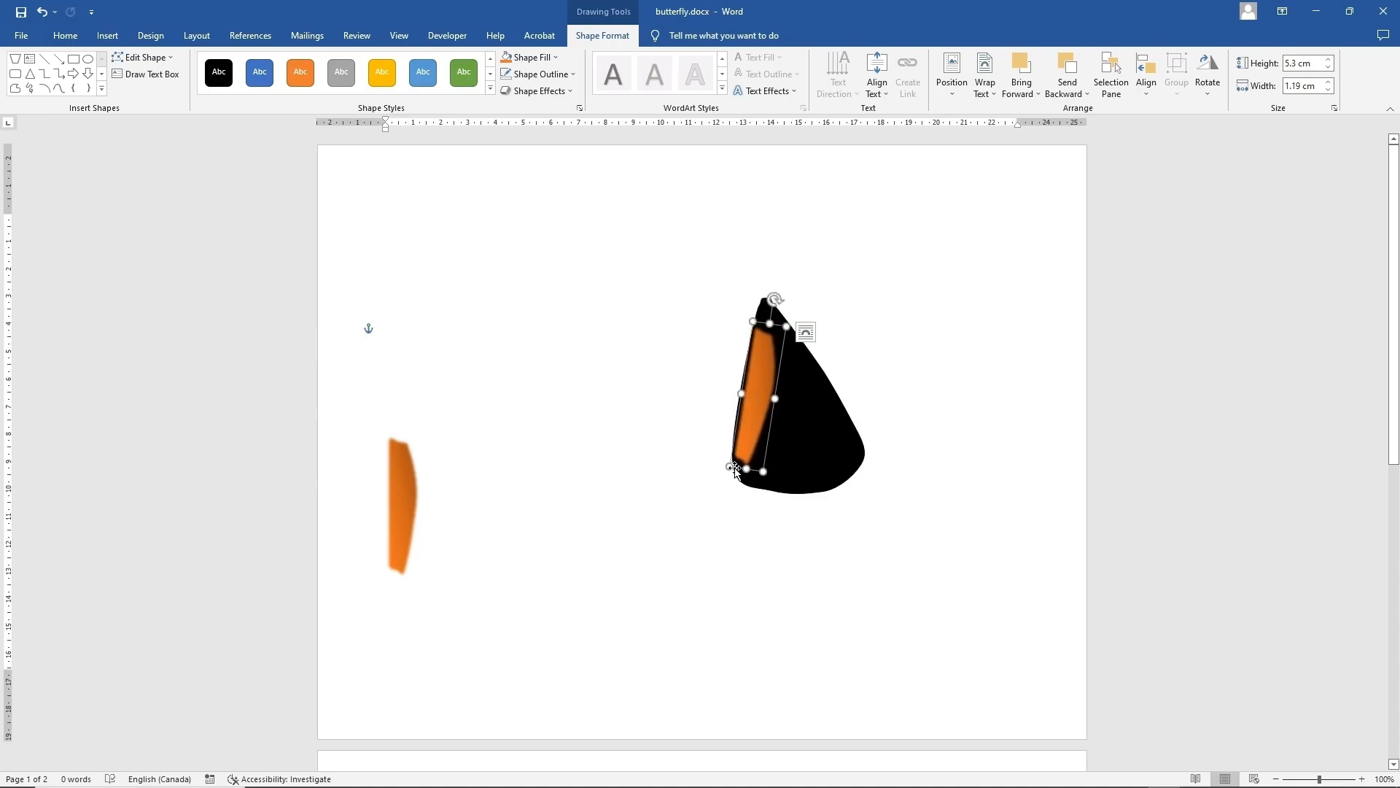
Move the duplicate segment toward the page's middle and paste several more copies of the orange segment
drag(401, 511, 555, 500)
right_click(555, 500)
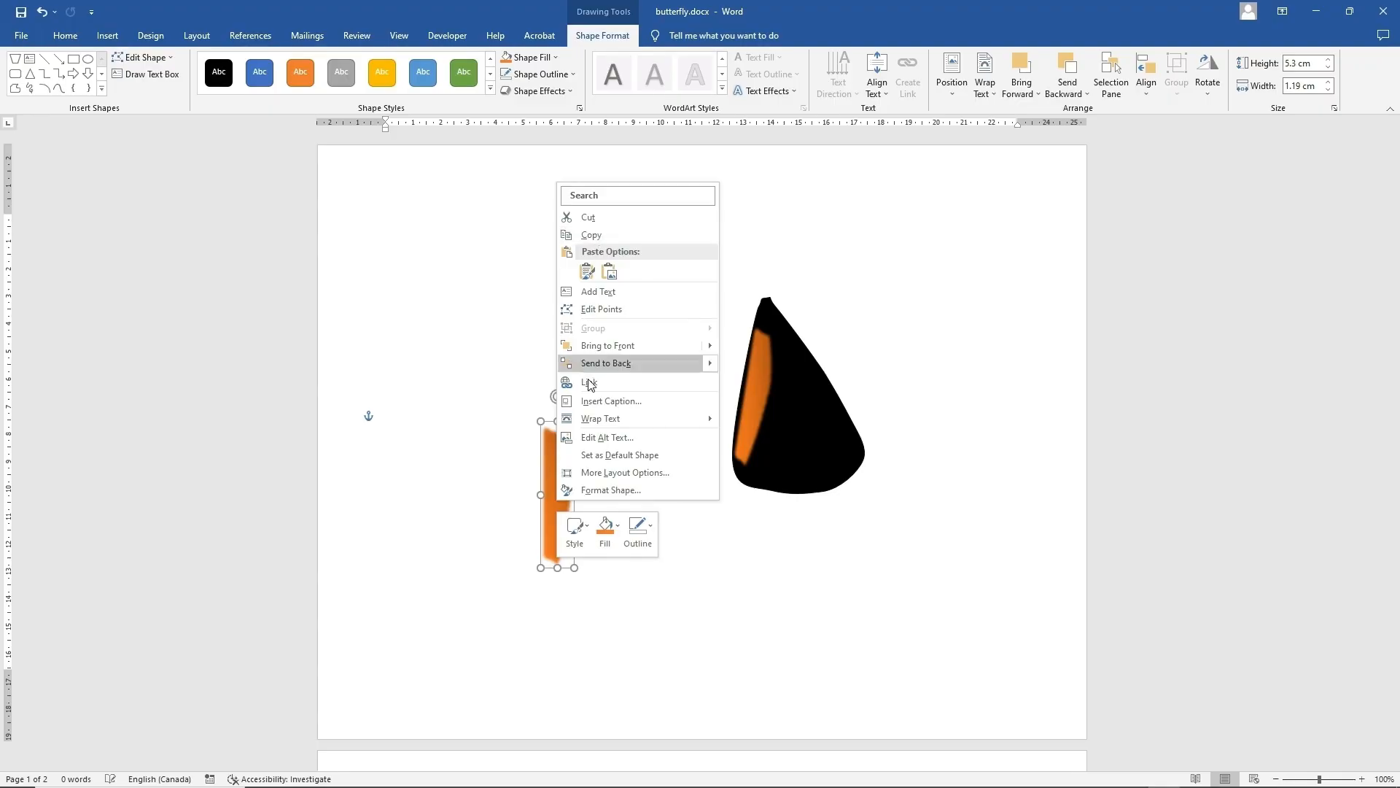
click(475, 489)
right_click(428, 483)
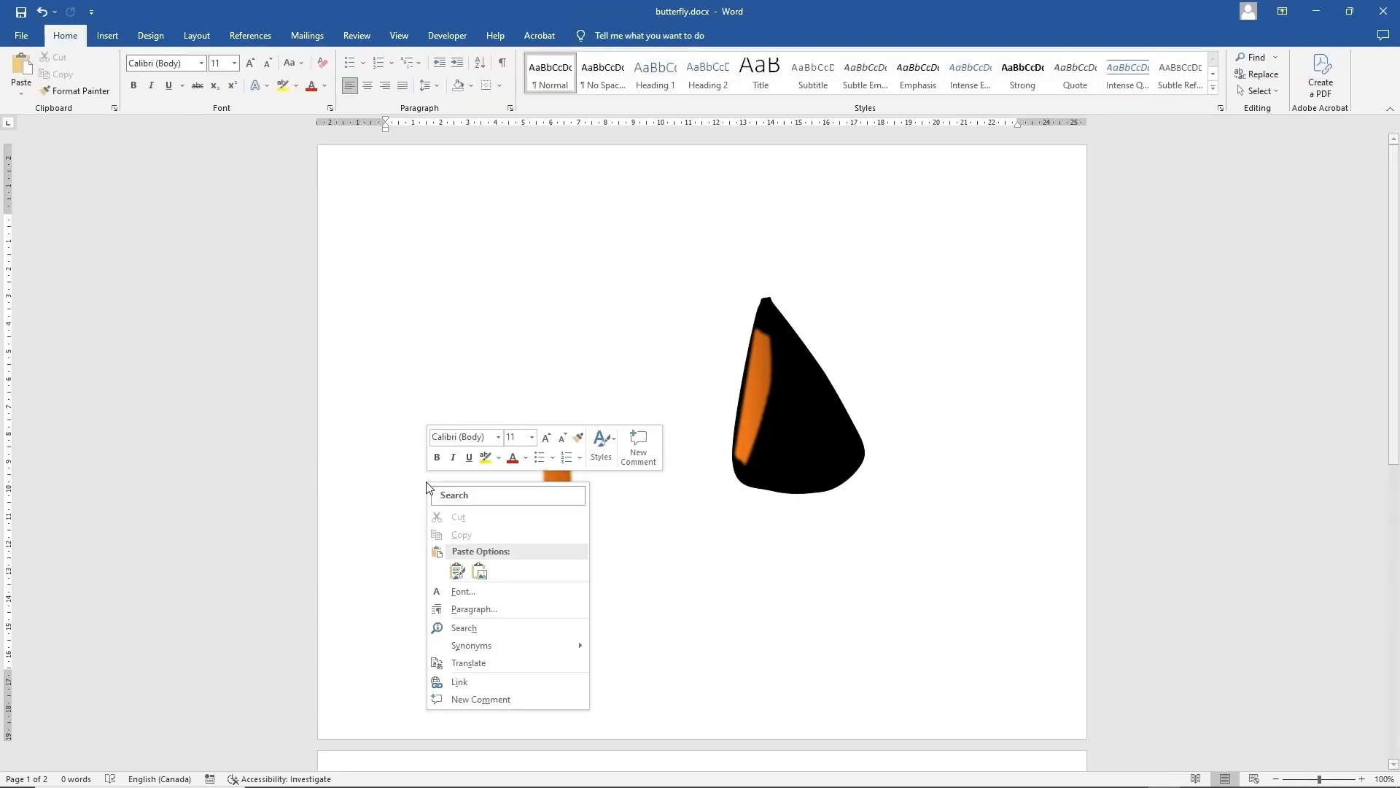
click(461, 572)
Shorten the separate duplicate to about half its height and pull its upper-left edit points upward
drag(558, 567, 547, 500)
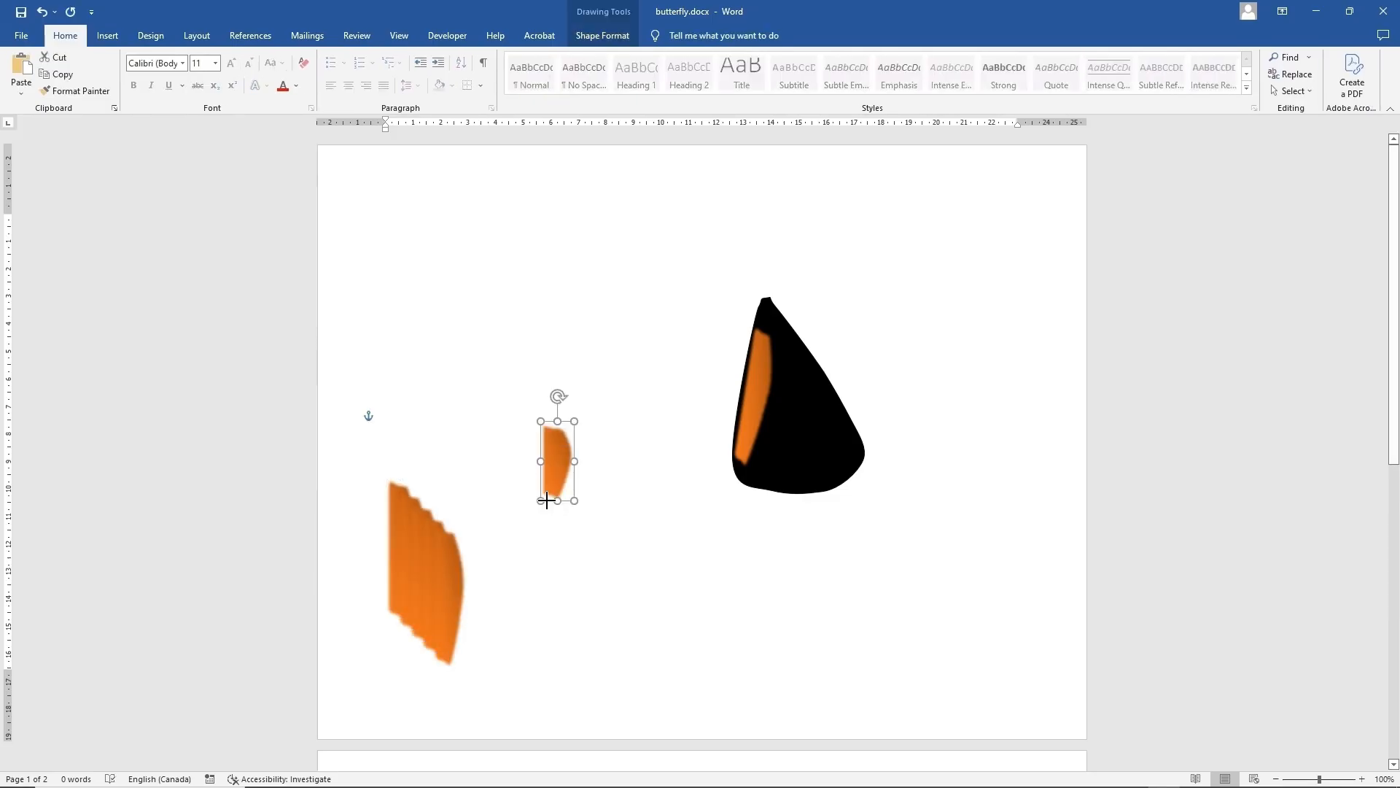
right_click(560, 458)
click(590, 581)
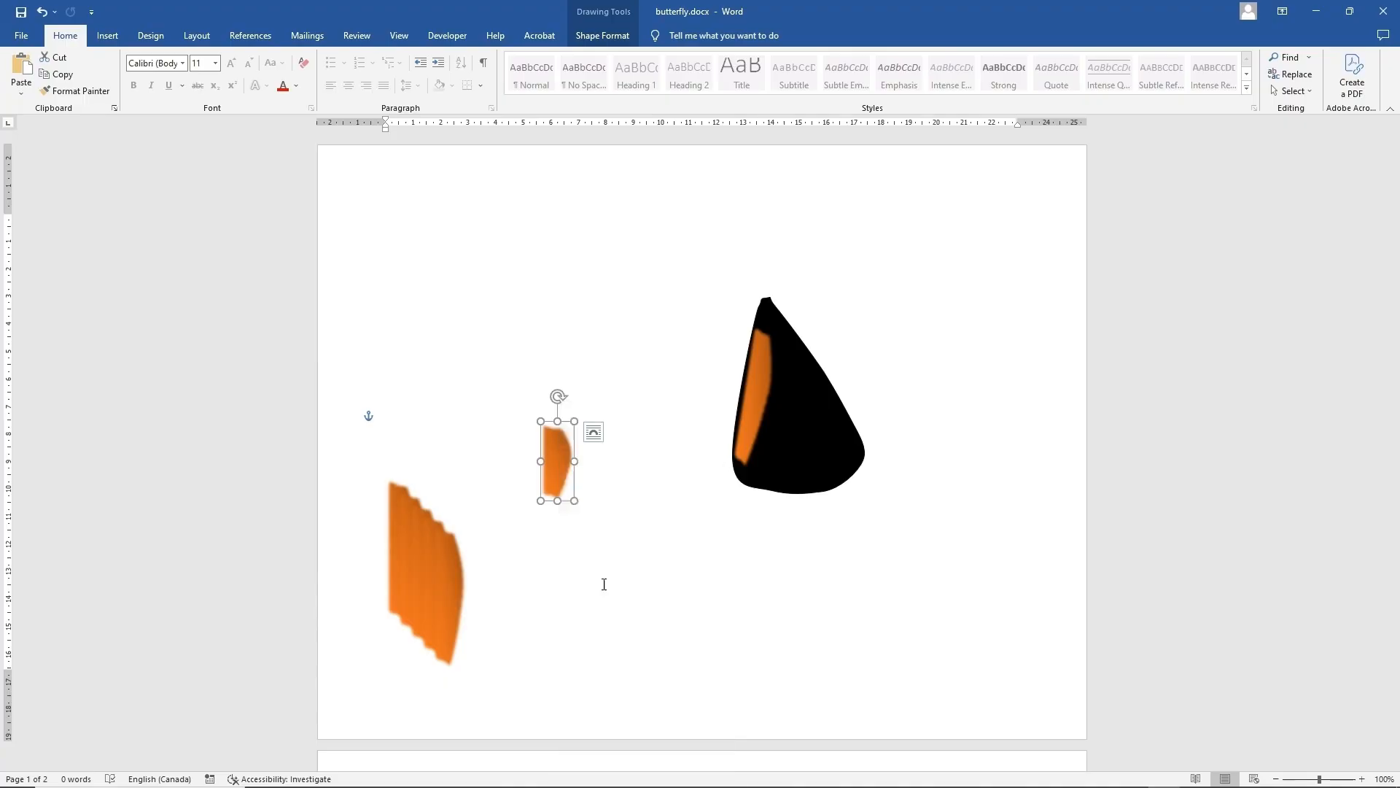
mouse_move(552, 424)
mouse_down()
mouse_move(555, 413)
mouse_move(545, 420)
mouse_up()
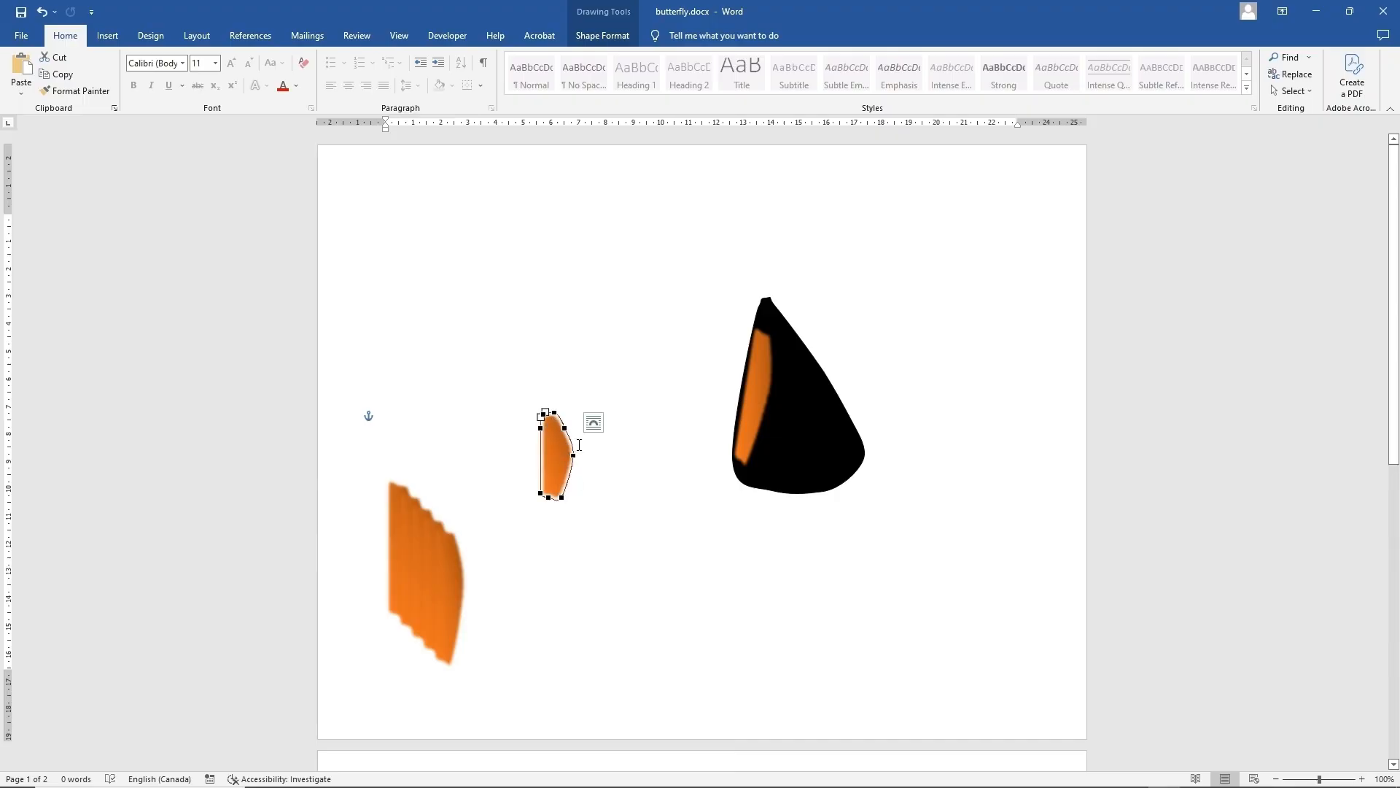
Turn the shortened segment upside down, delete its upper-right edit point and adjust the neighbouring point to taper the tip
click(557, 483)
drag(557, 386, 555, 531)
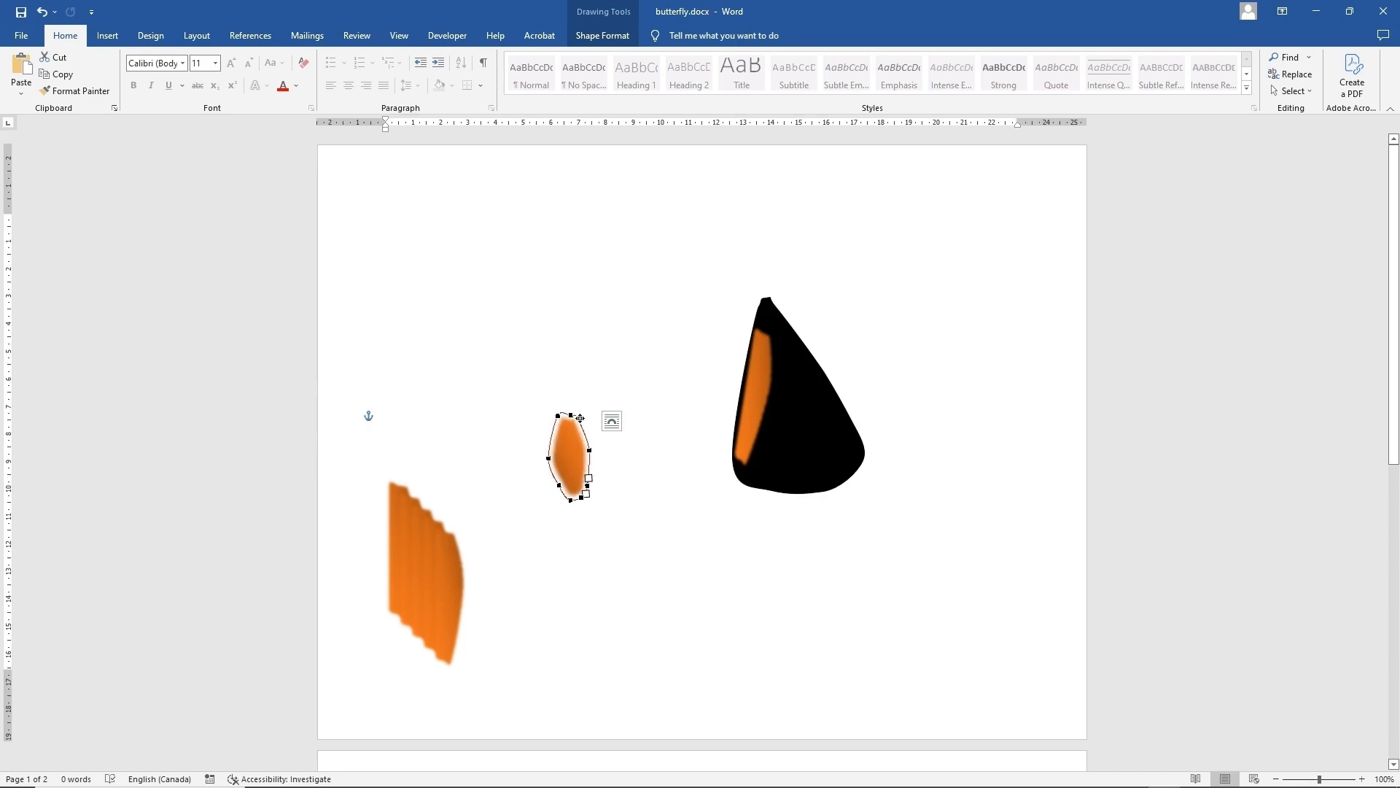
right_click(580, 418)
click(617, 445)
click(572, 418)
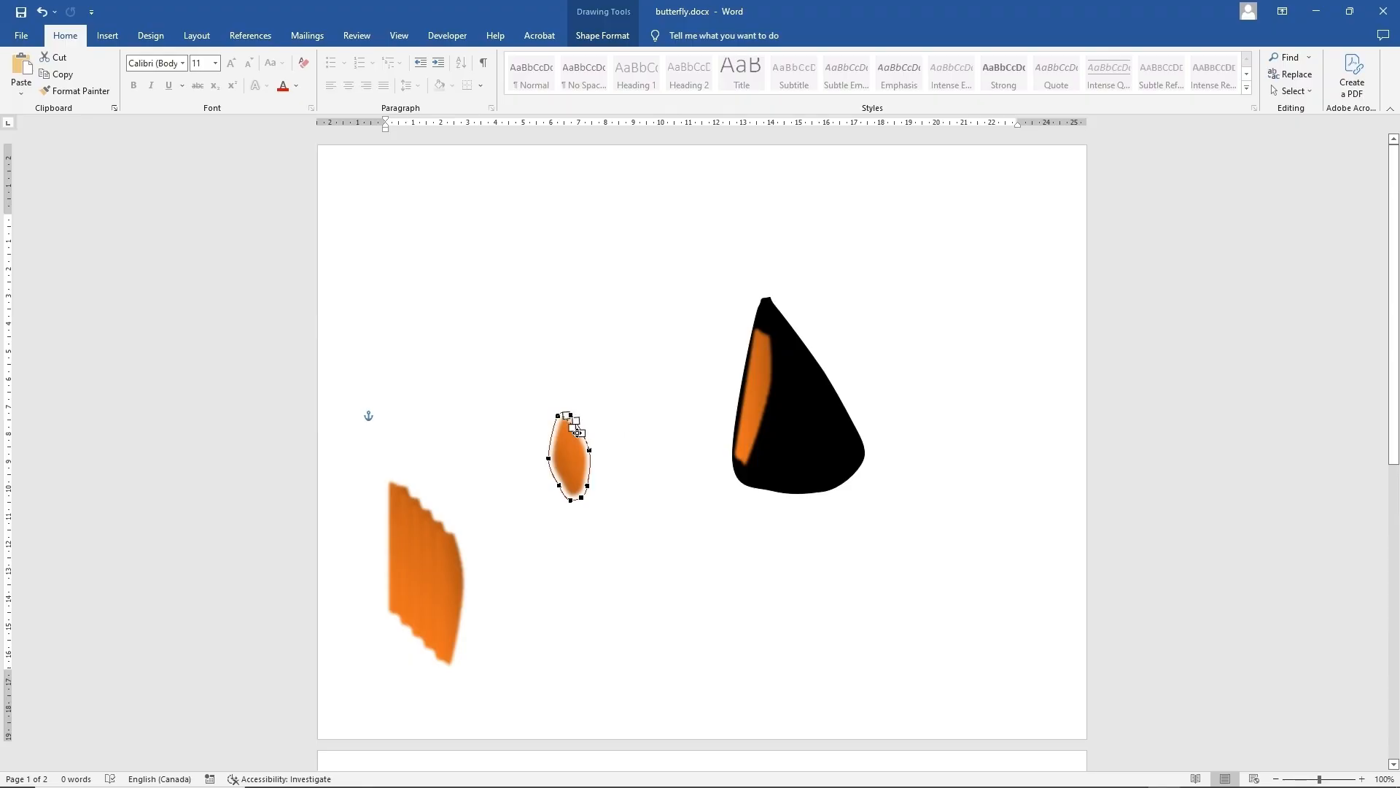
click(578, 434)
Position the reshaped segment inside the black wing, and fit the narrow tilted segment into the gap at the wing's lower left
drag(557, 419, 811, 429)
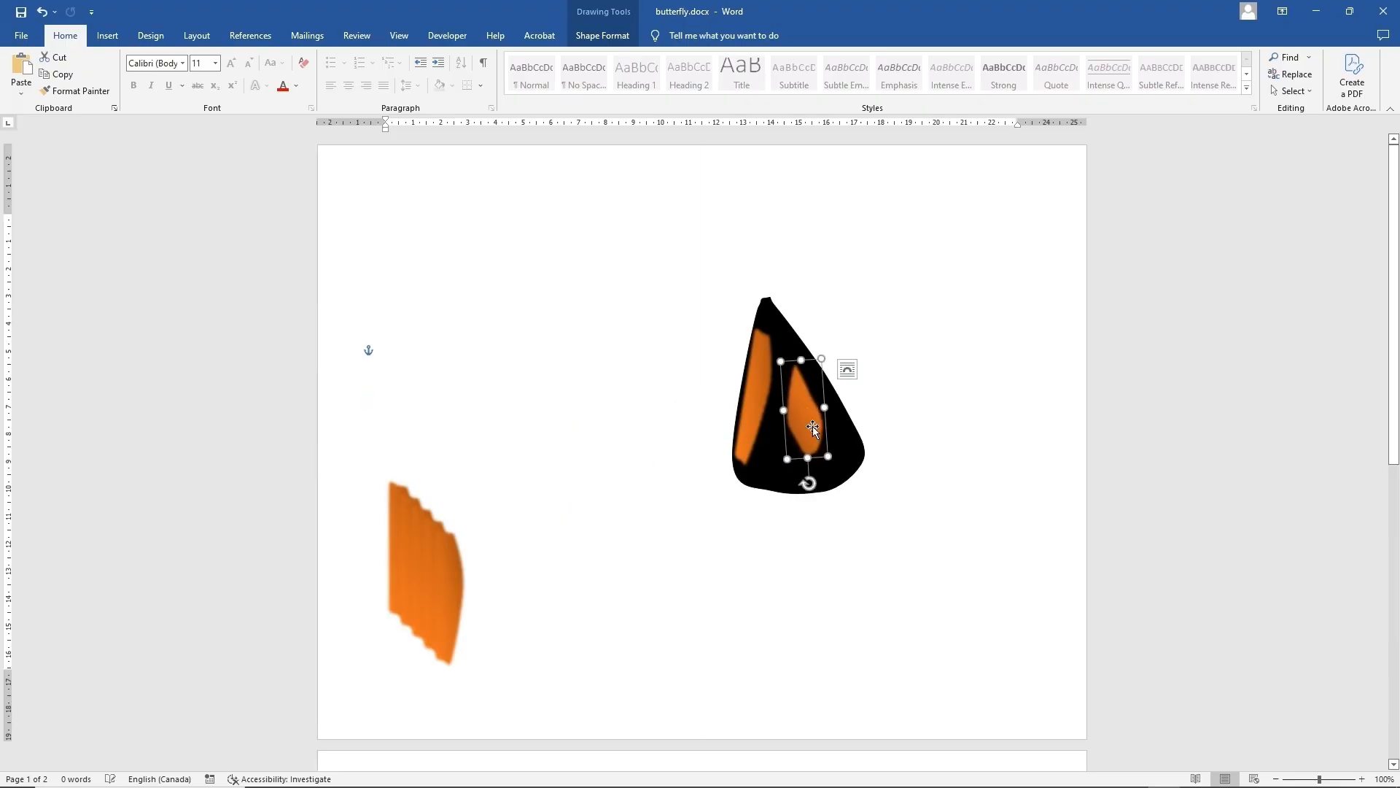
drag(808, 483, 797, 397)
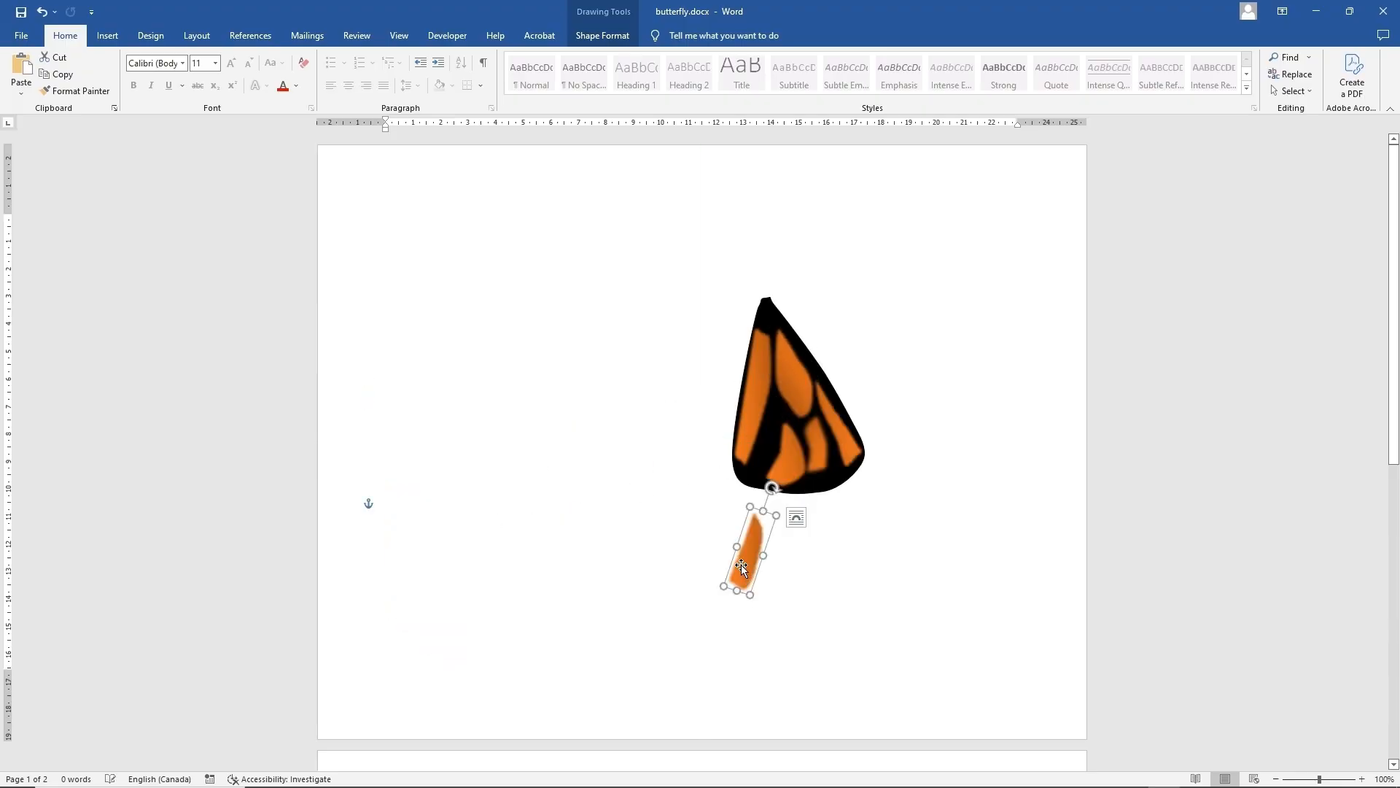
drag(742, 568, 761, 450)
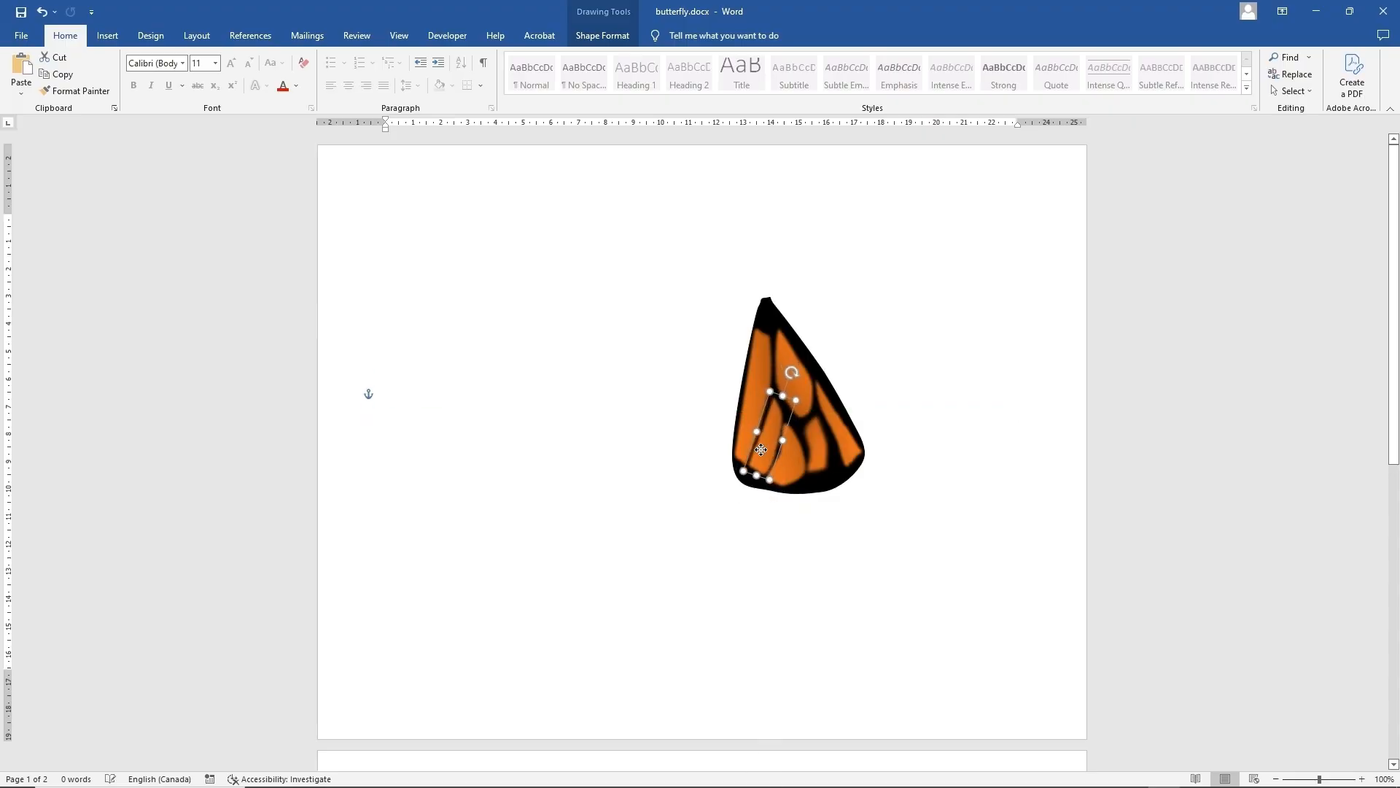
Group the black wing outline with all of its orange segments into one object
click(743, 349)
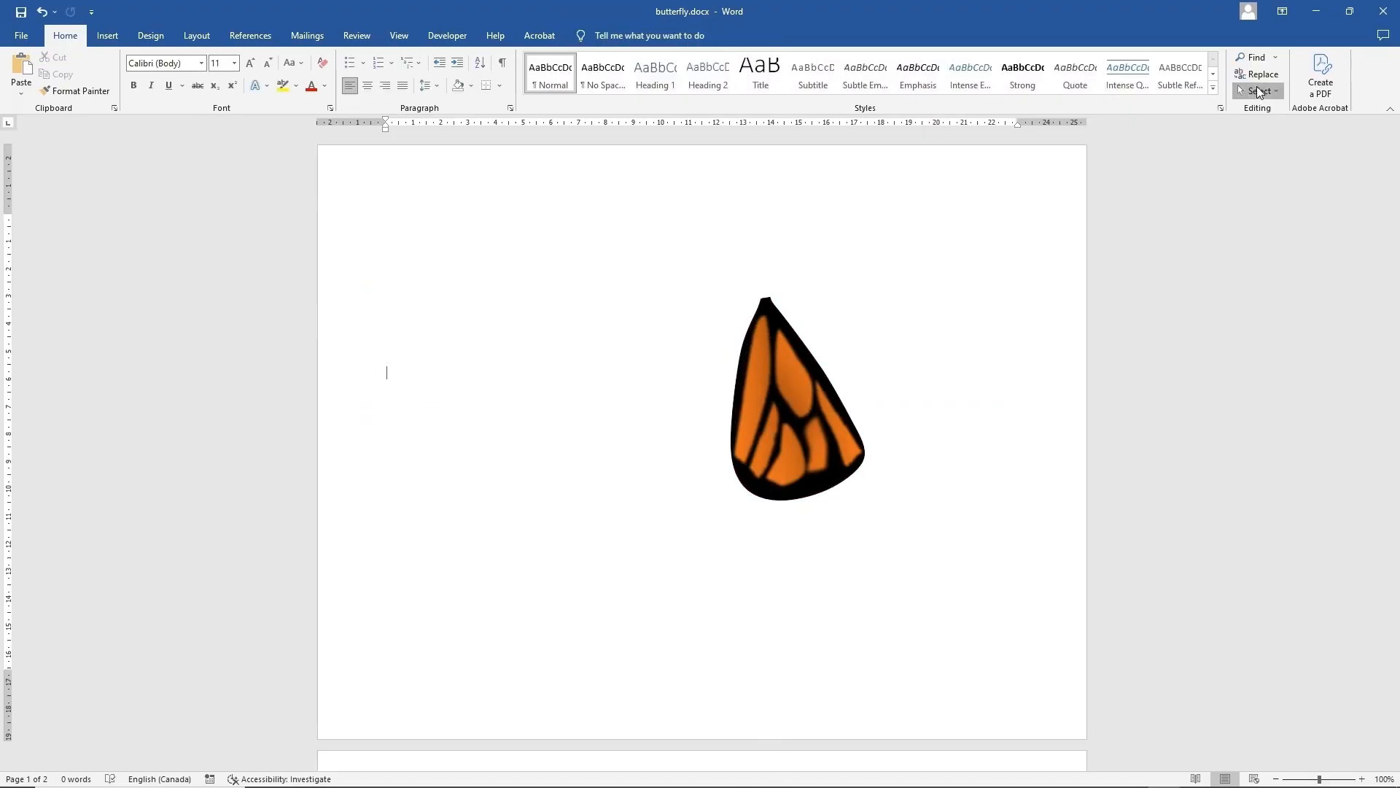
click(1259, 91)
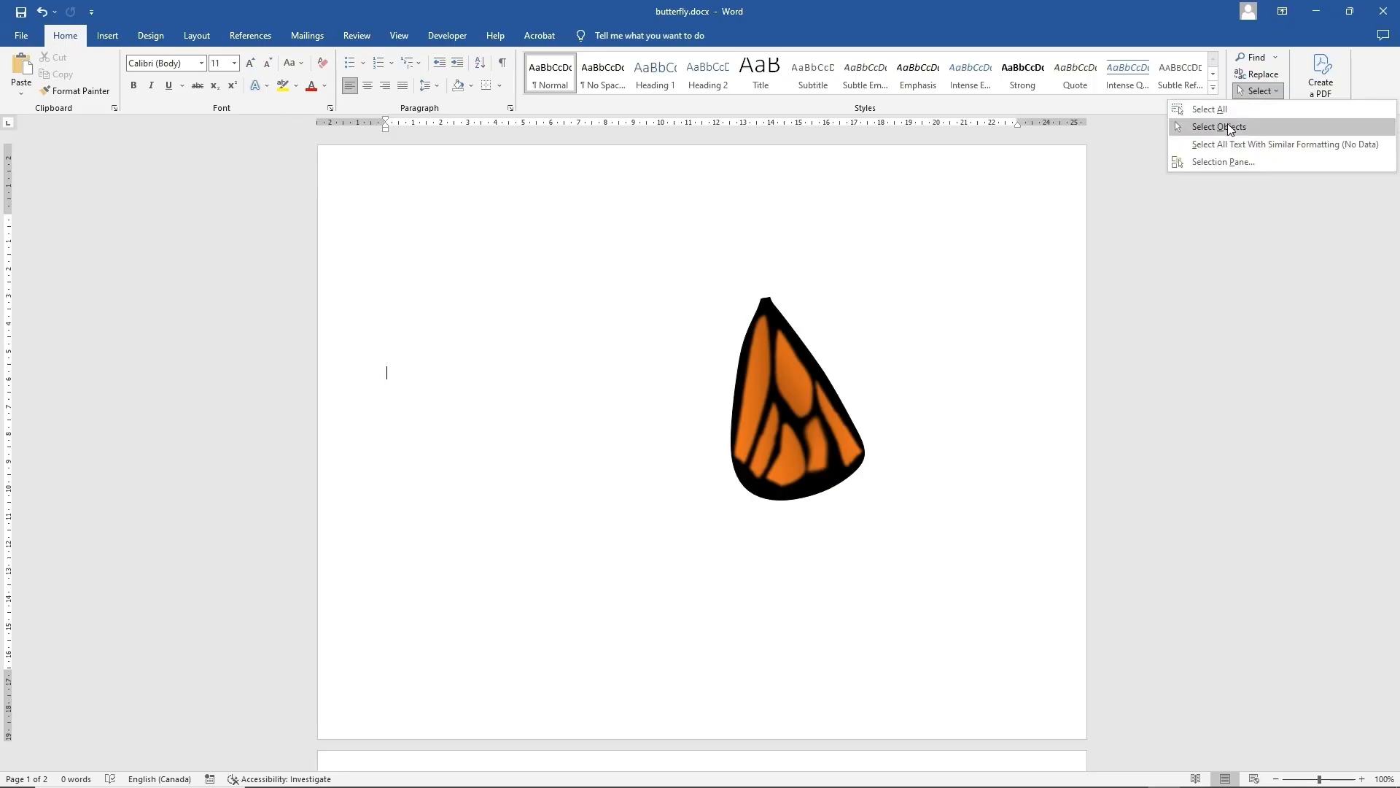
click(1222, 126)
drag(674, 270, 925, 598)
click(623, 36)
click(1176, 80)
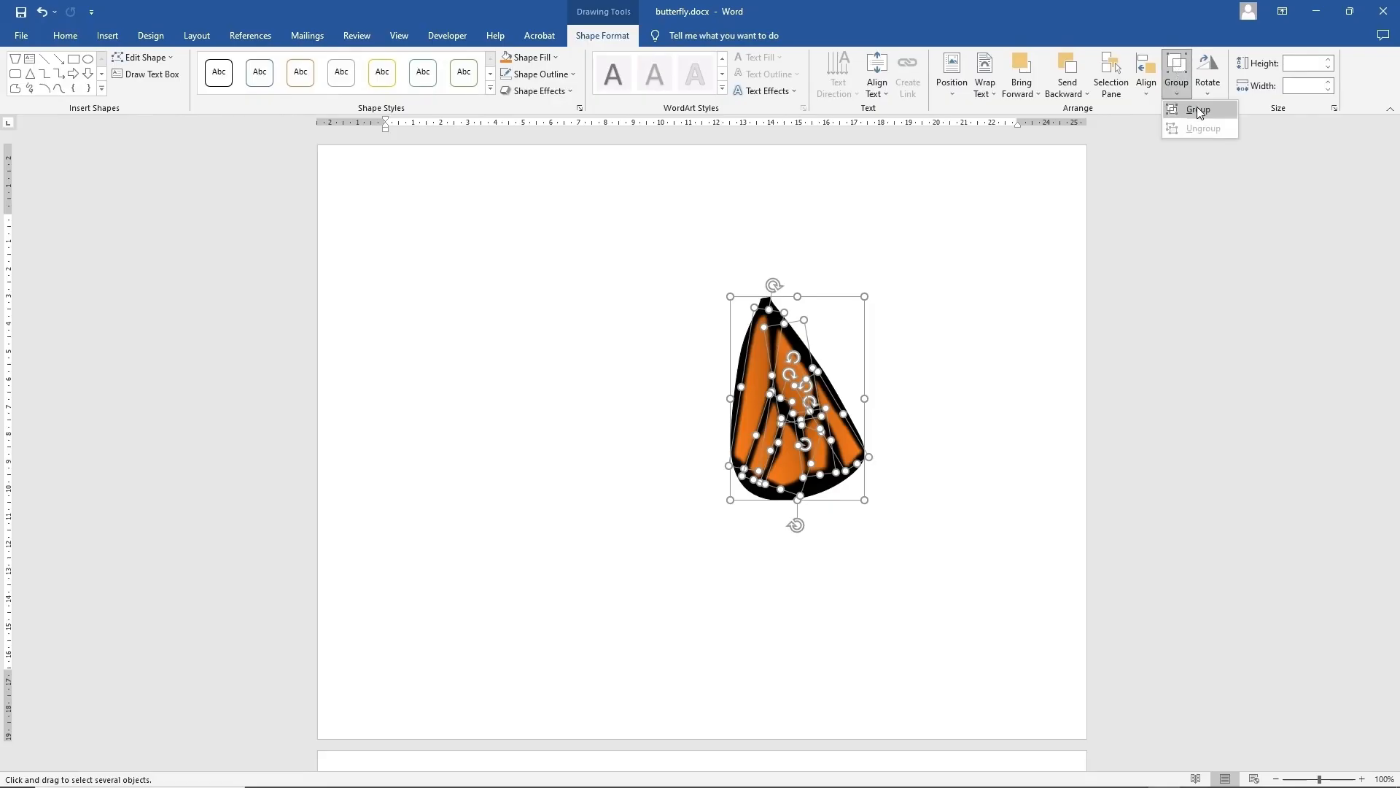
click(1198, 110)
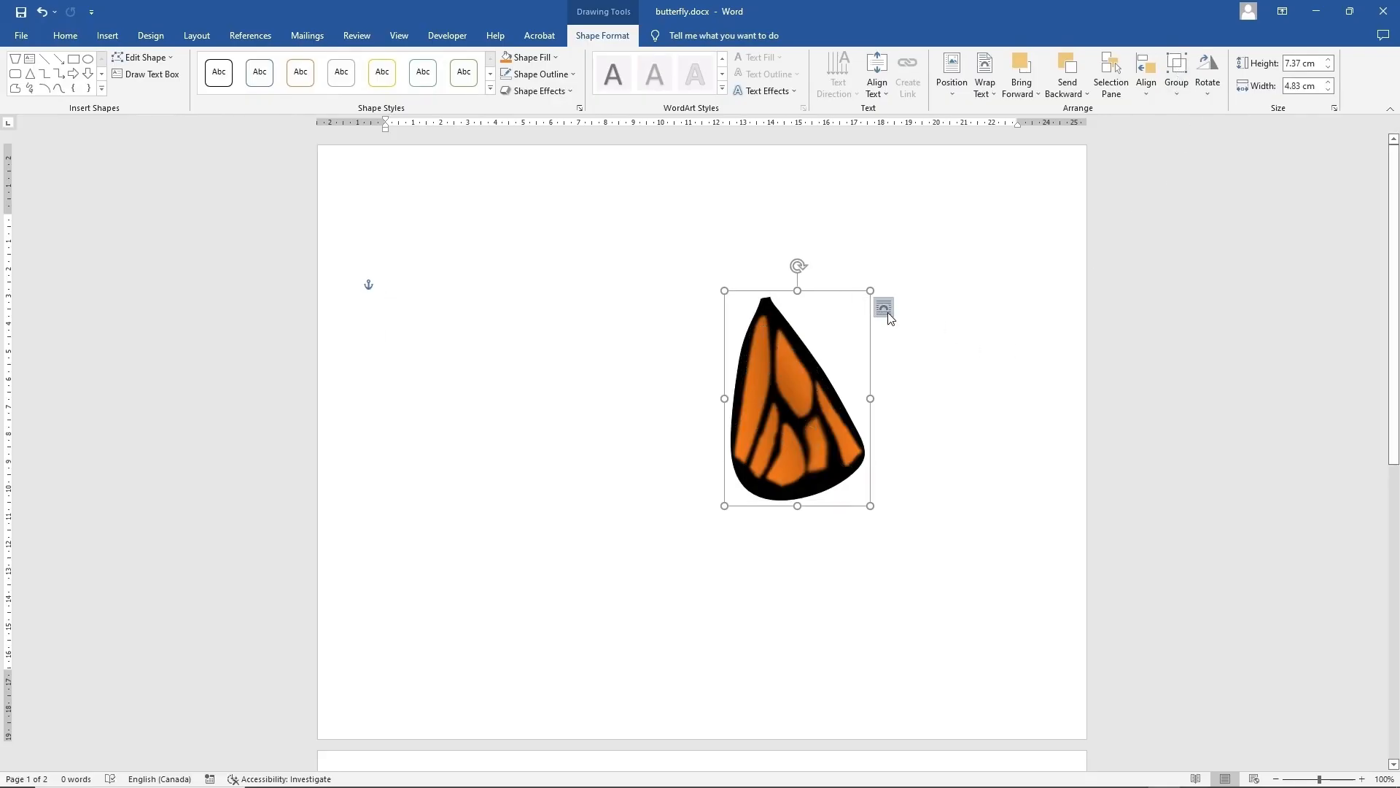
click(884, 307)
click(917, 250)
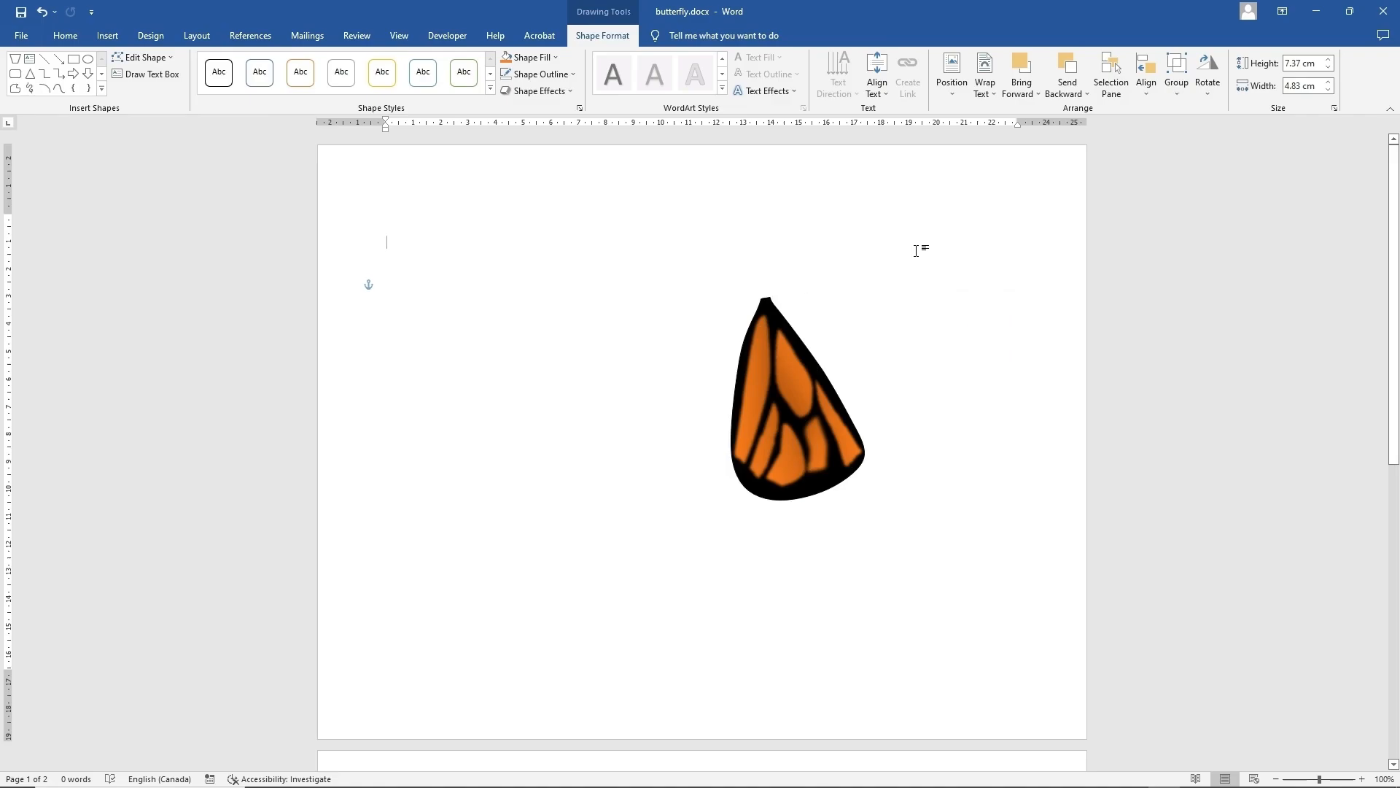
Move the grouped wing down the page, and bring the larger wing up from page two, rotated so its base meets the grouped wing's tip
click(804, 395)
drag(791, 337, 767, 479)
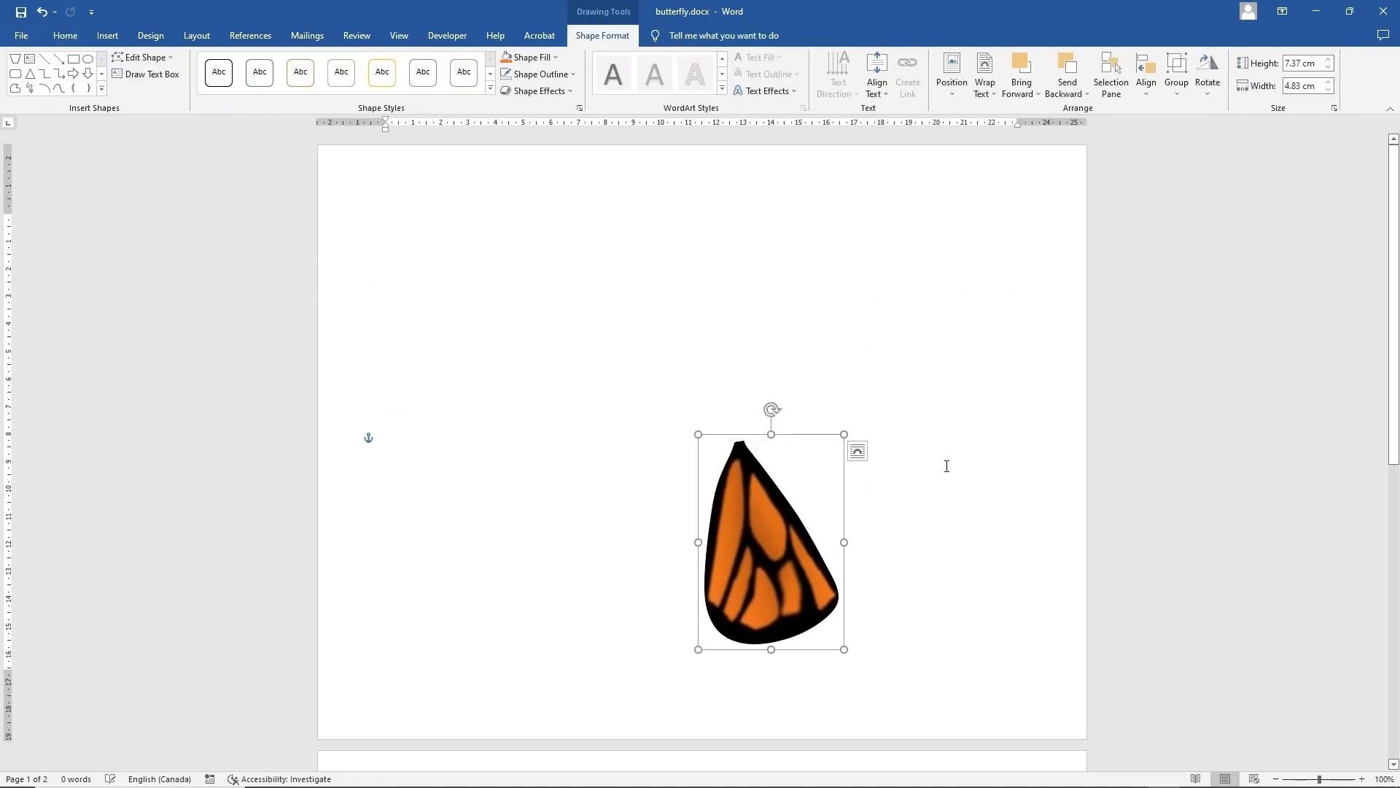
scroll(947, 466, down, 2)
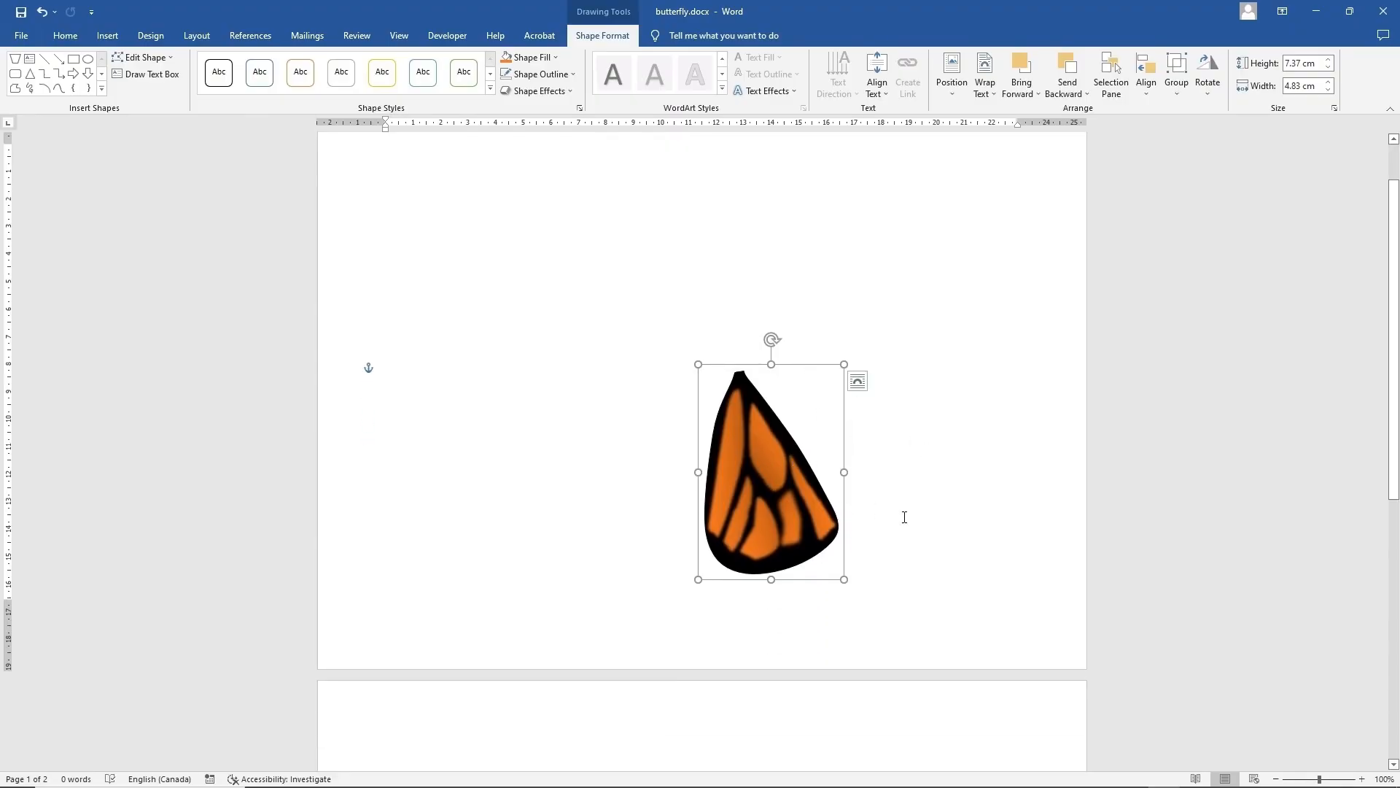
scroll(904, 519, down, 8)
scroll(905, 517, down, 3)
click(800, 511)
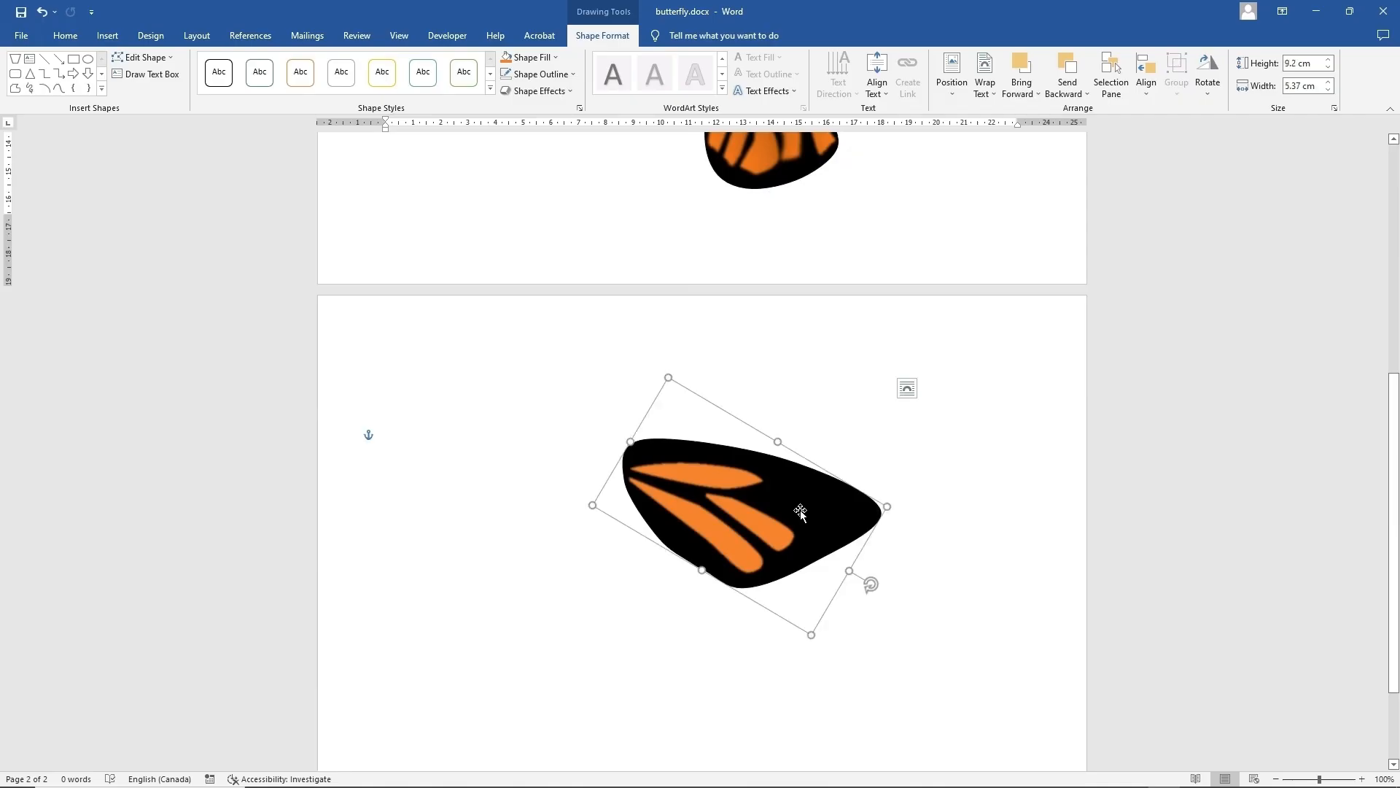
scroll(924, 416, up, 5)
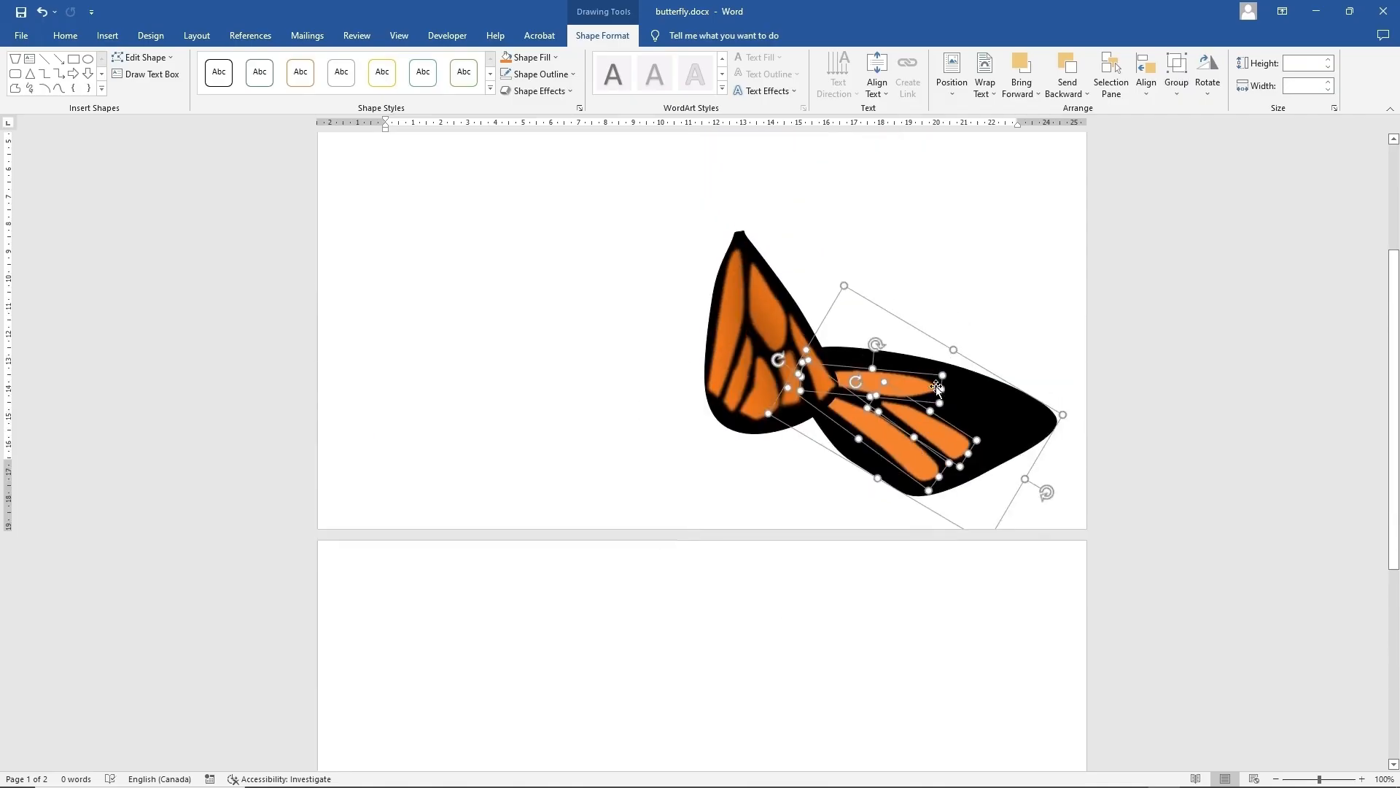
drag(968, 400, 909, 270)
click(909, 270)
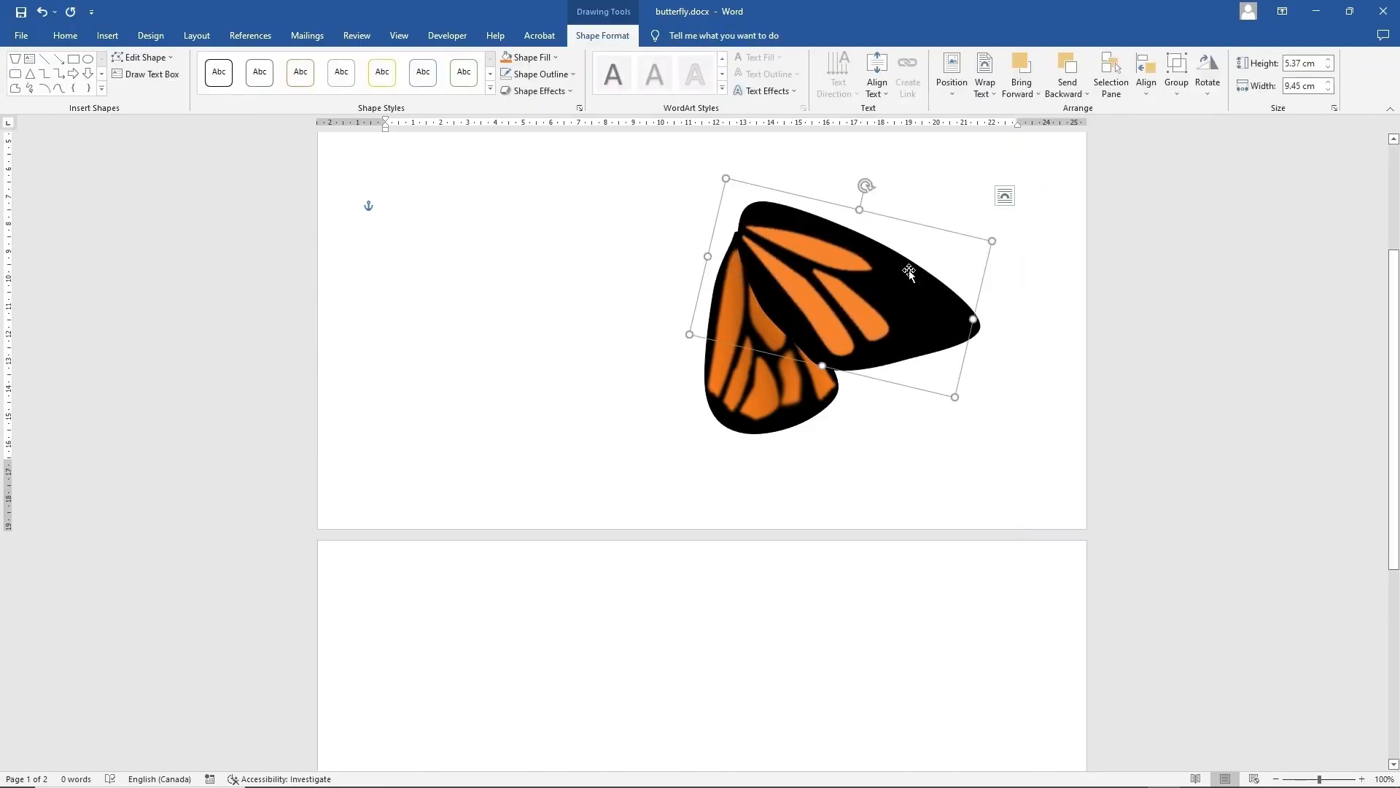
Pull the larger wing outline's upper-edge and upper-left edit points inward to slim its black border
right_click(908, 270)
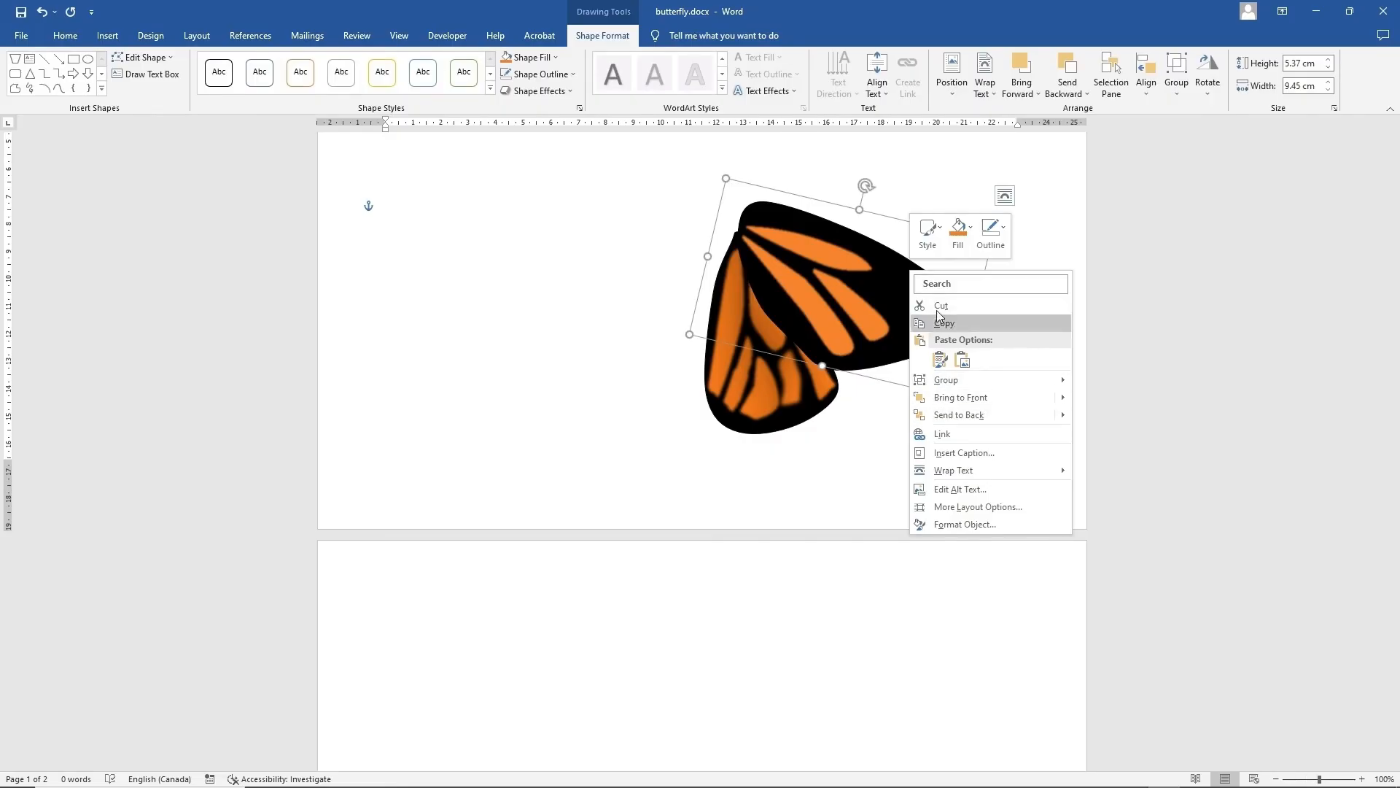
click(894, 258)
click(887, 269)
right_click(887, 269)
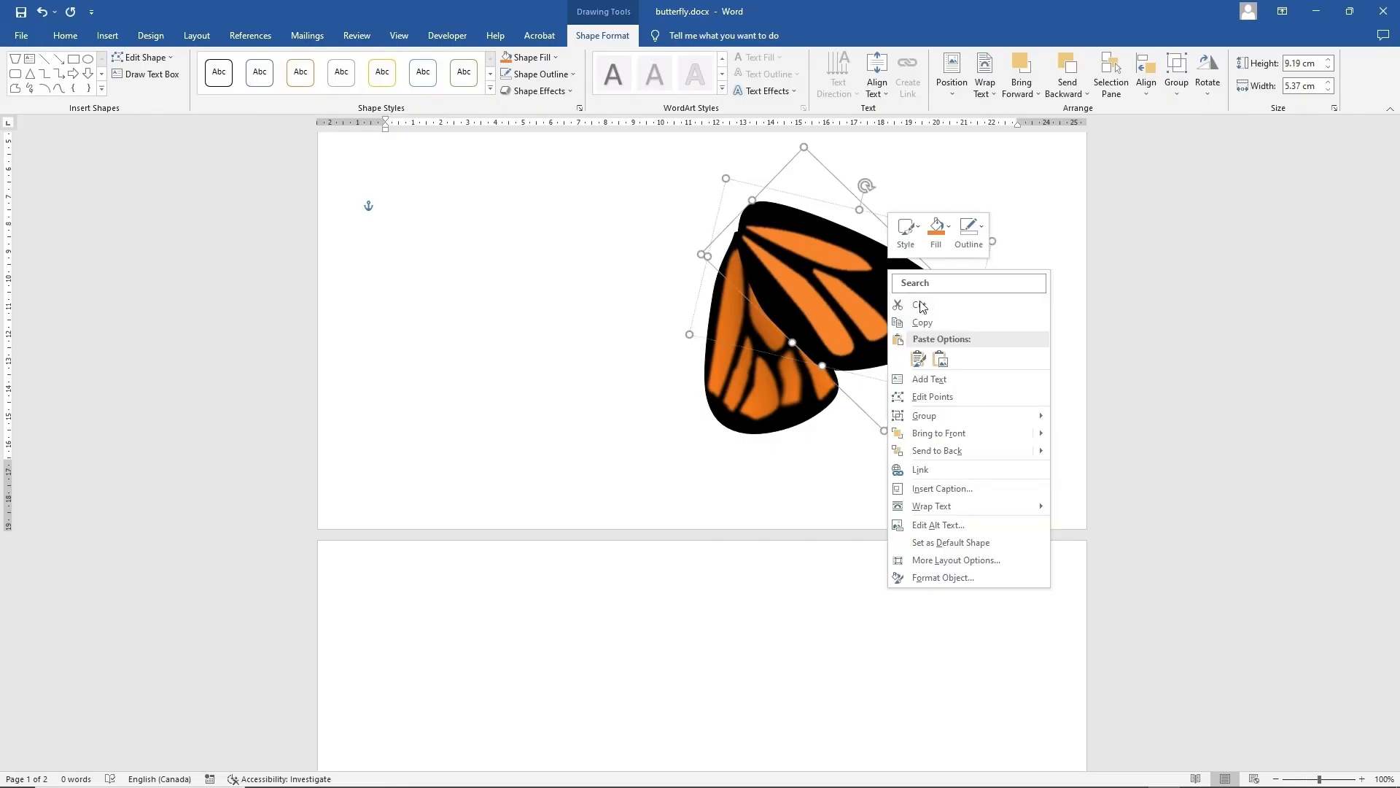
click(933, 396)
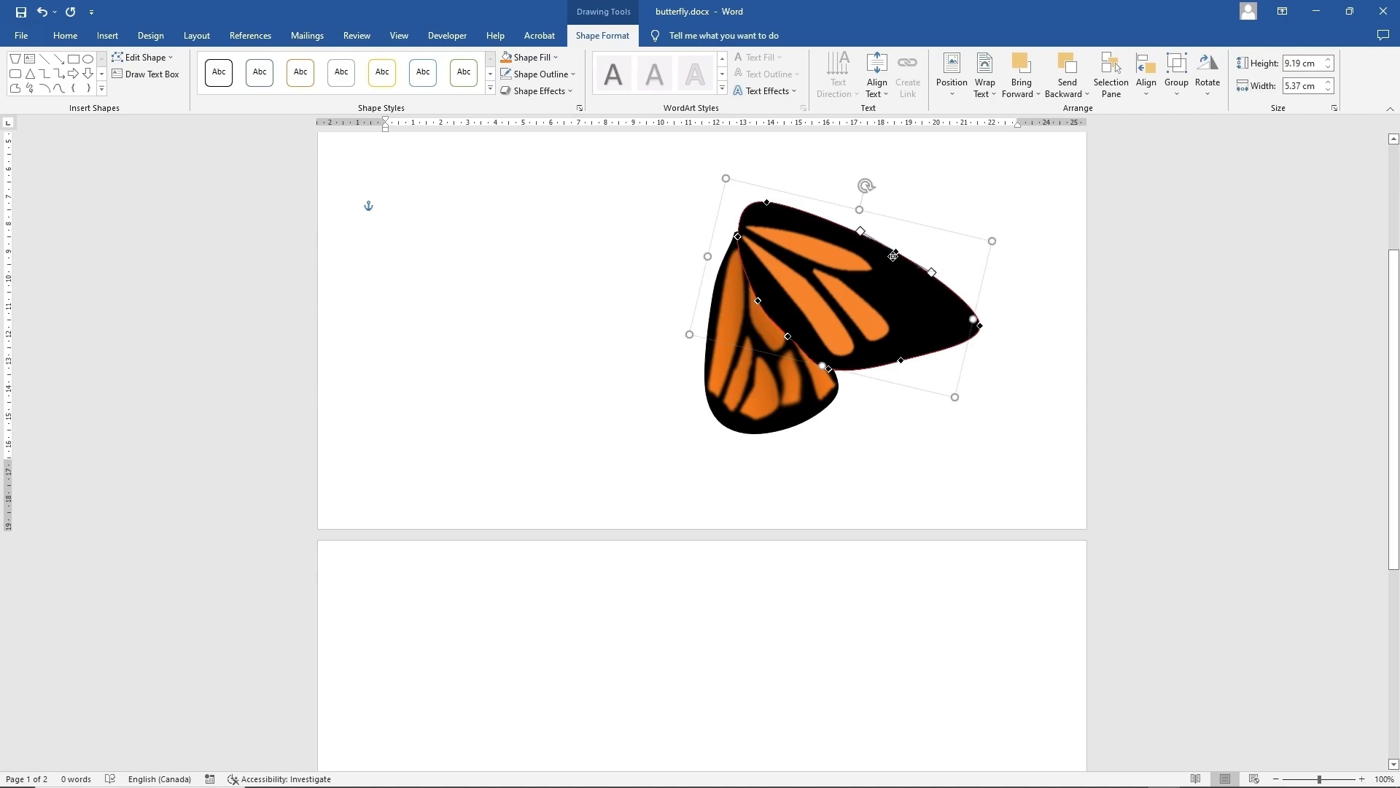
drag(893, 253, 893, 260)
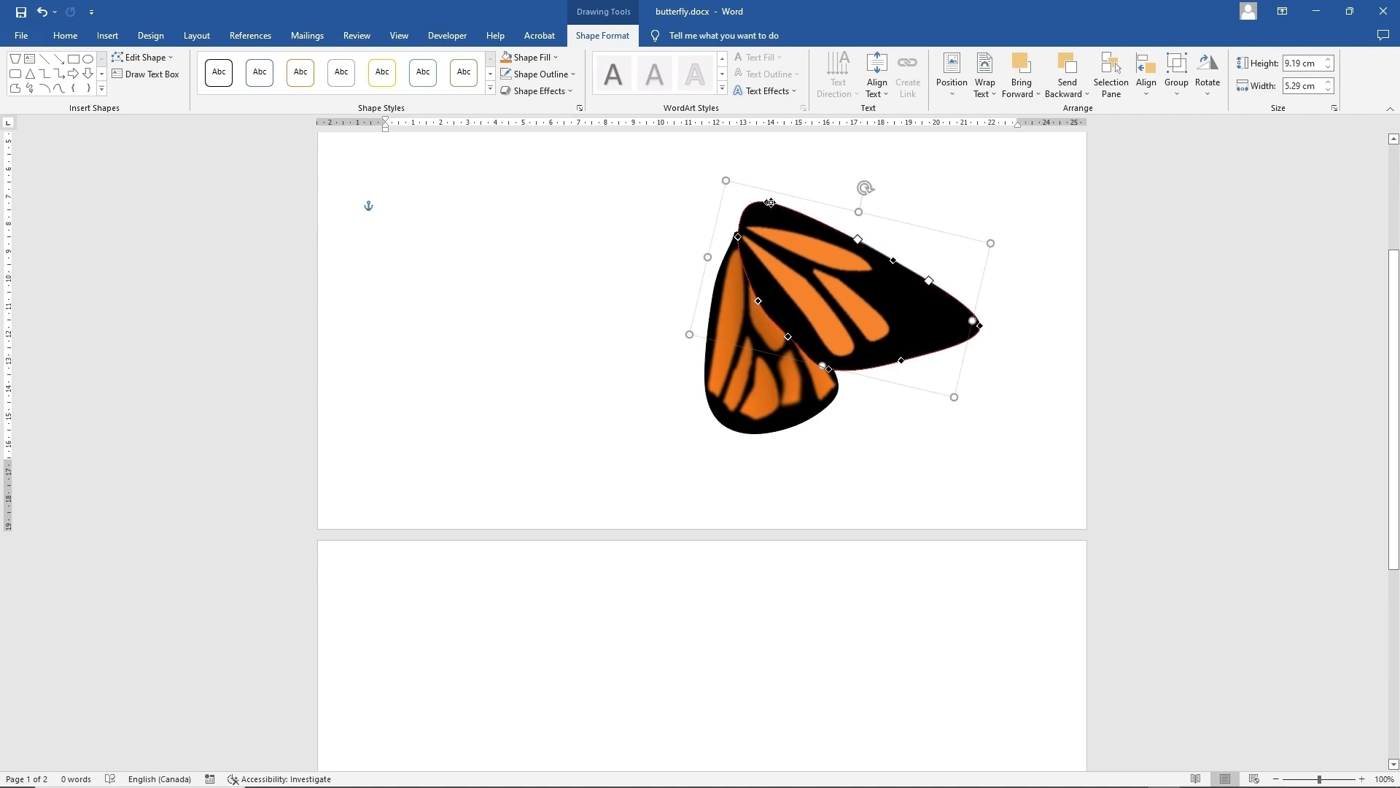
drag(768, 202, 769, 220)
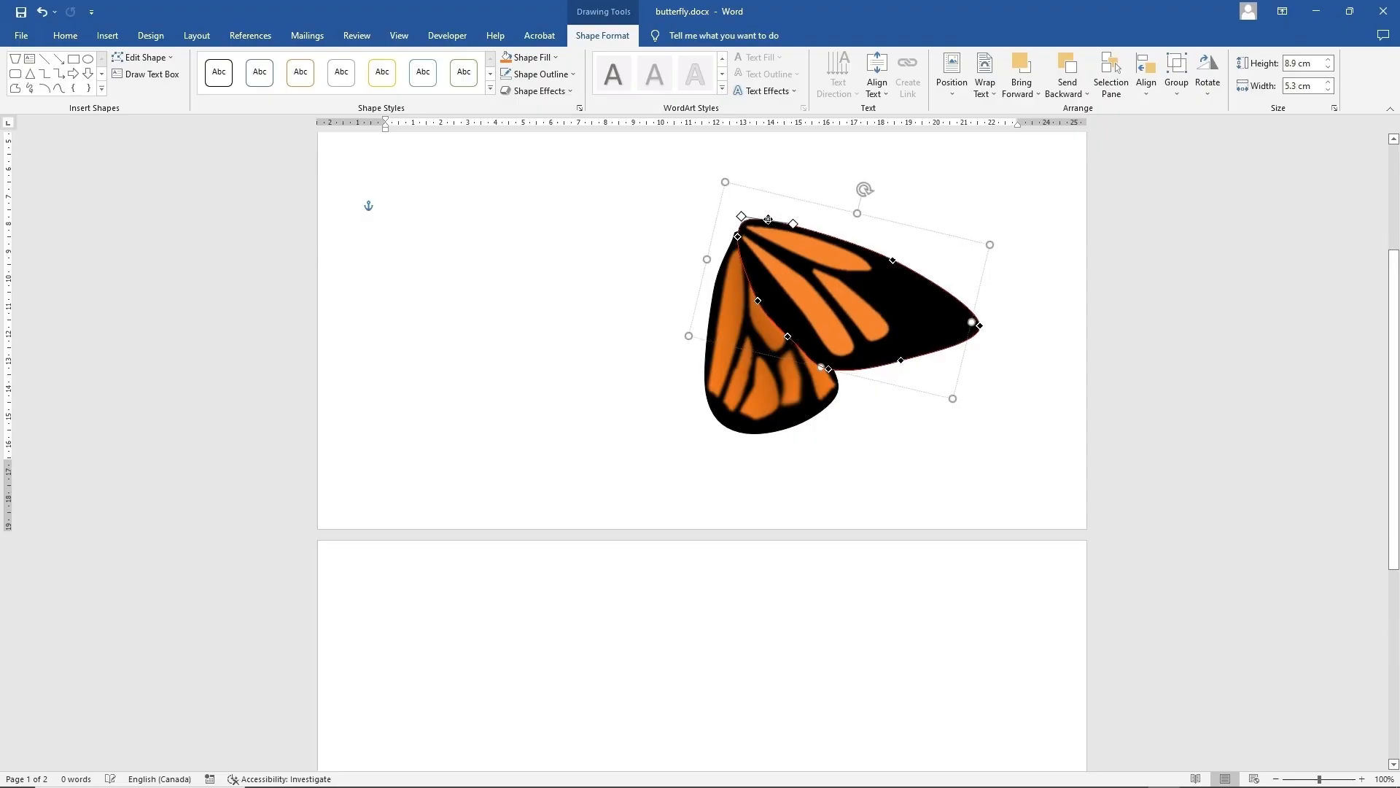
click(899, 415)
Apply a dark-variation gradient fill to the larger wing's plain orange segments
click(816, 318)
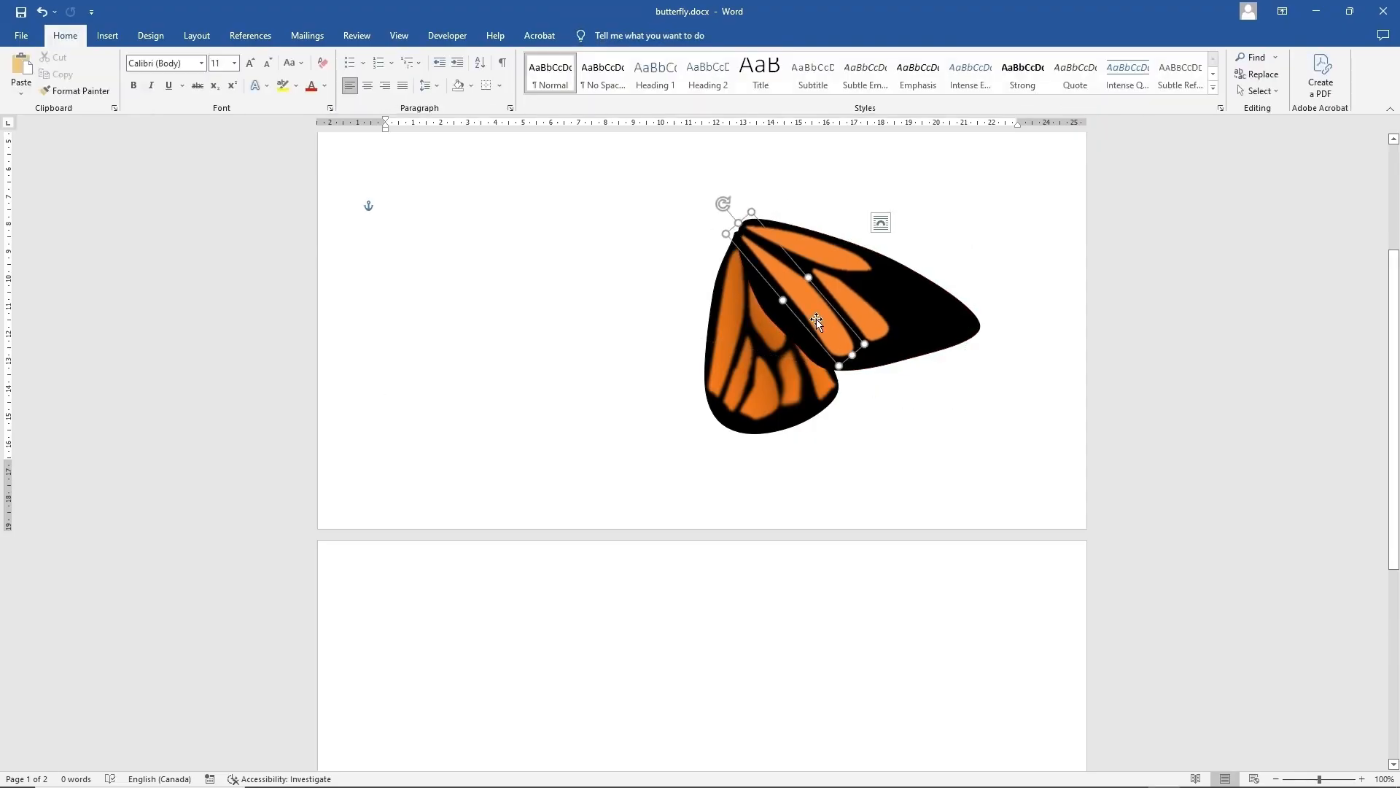
click(530, 56)
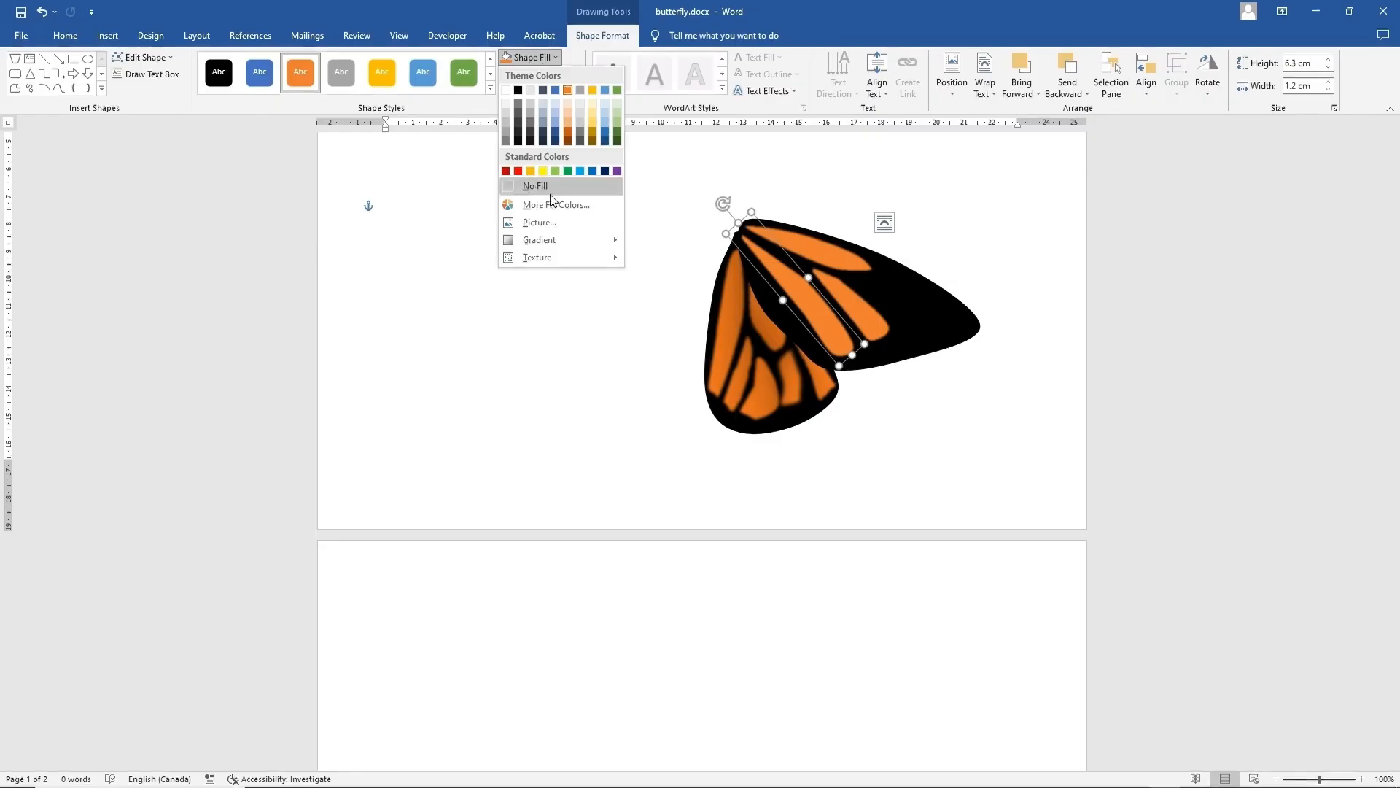
mouse_move(544, 246)
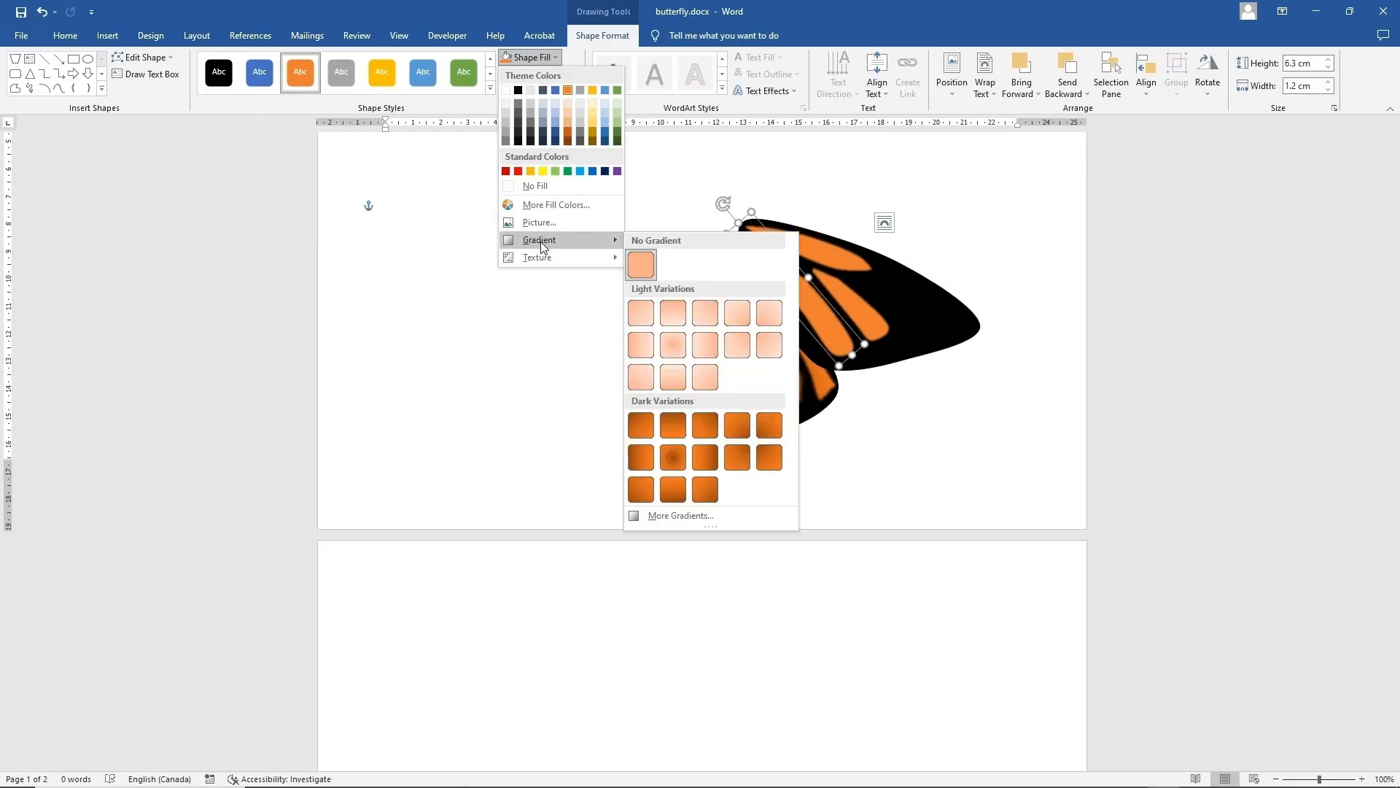
click(640, 458)
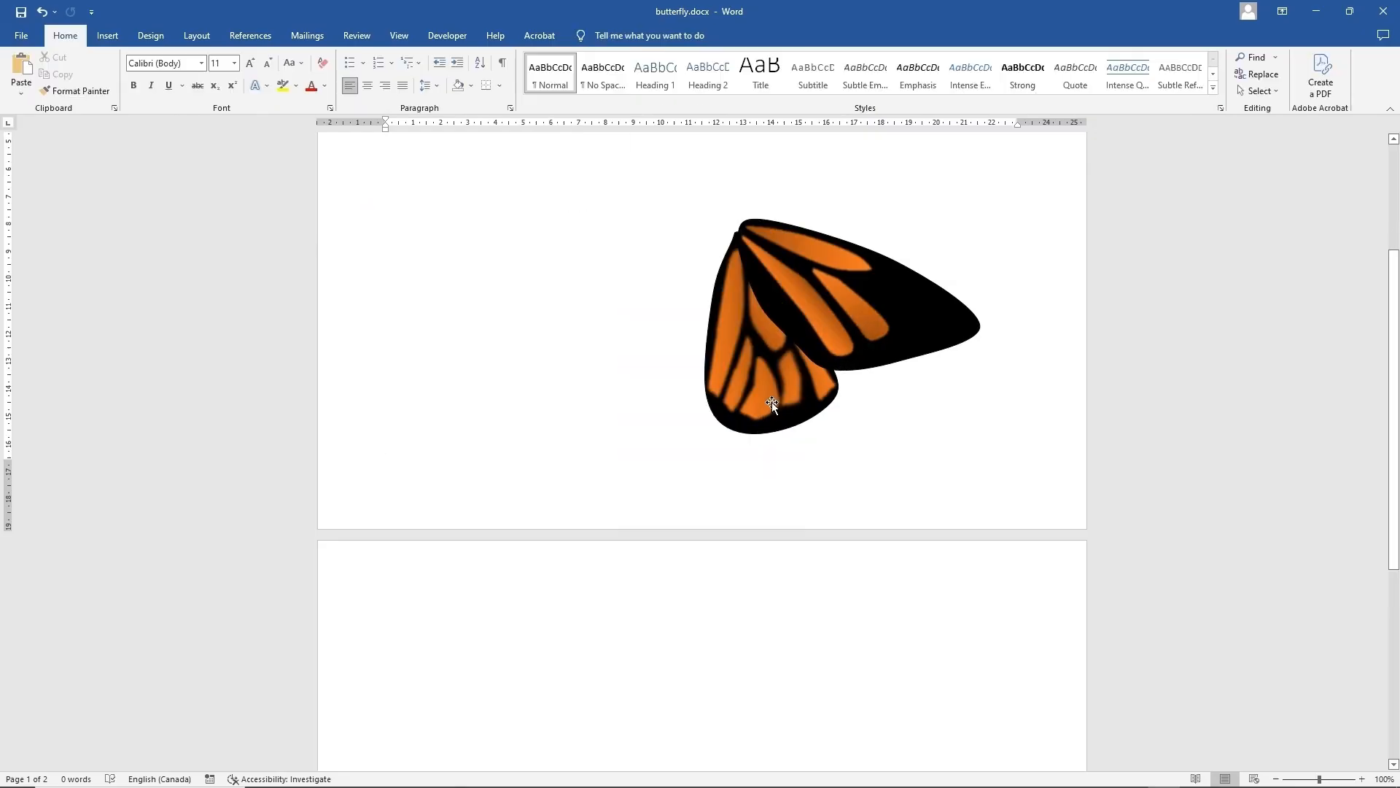
Copy the broad lower orange segment of the smaller wing and place the pasted copy in the larger wing's empty outer part
click(765, 400)
click(764, 400)
right_click(766, 401)
click(800, 451)
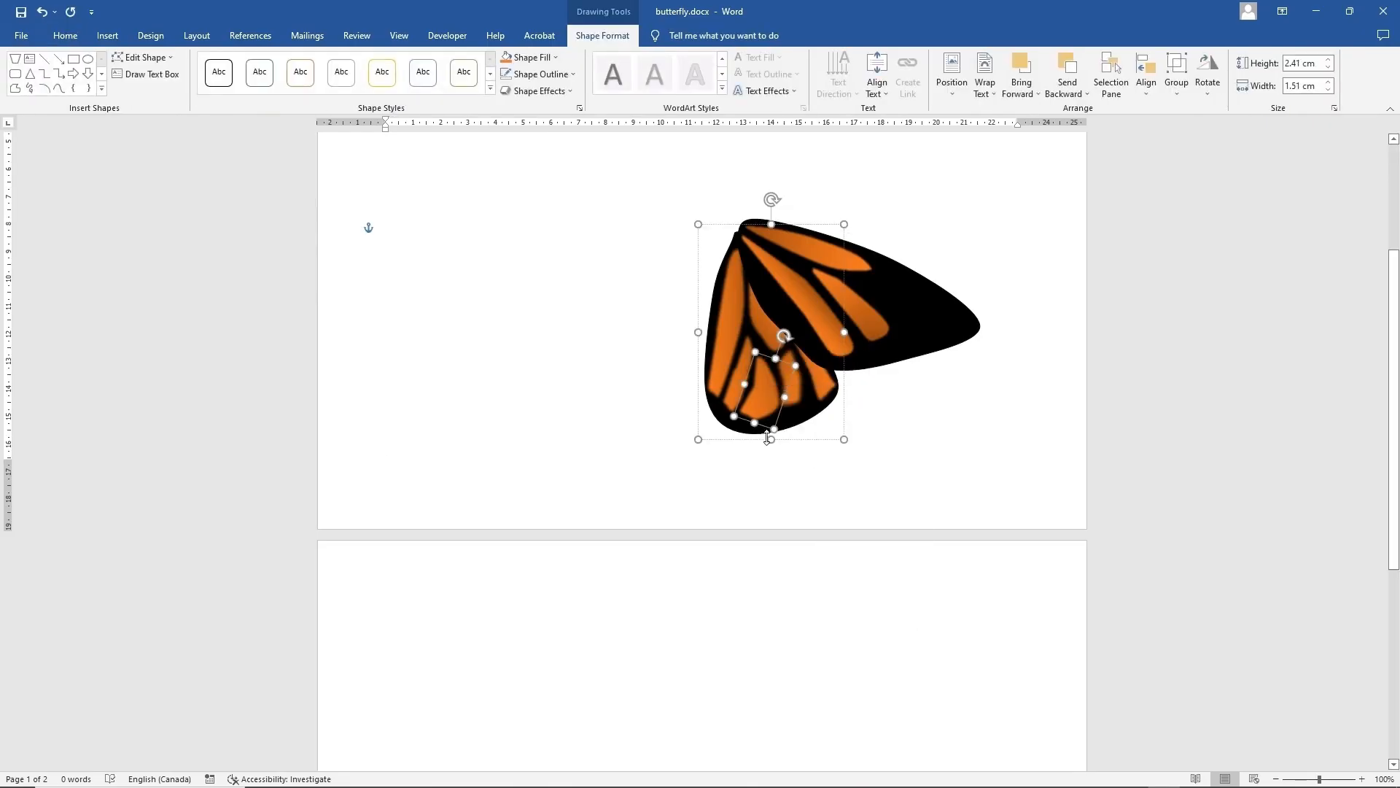
right_click(508, 324)
click(539, 410)
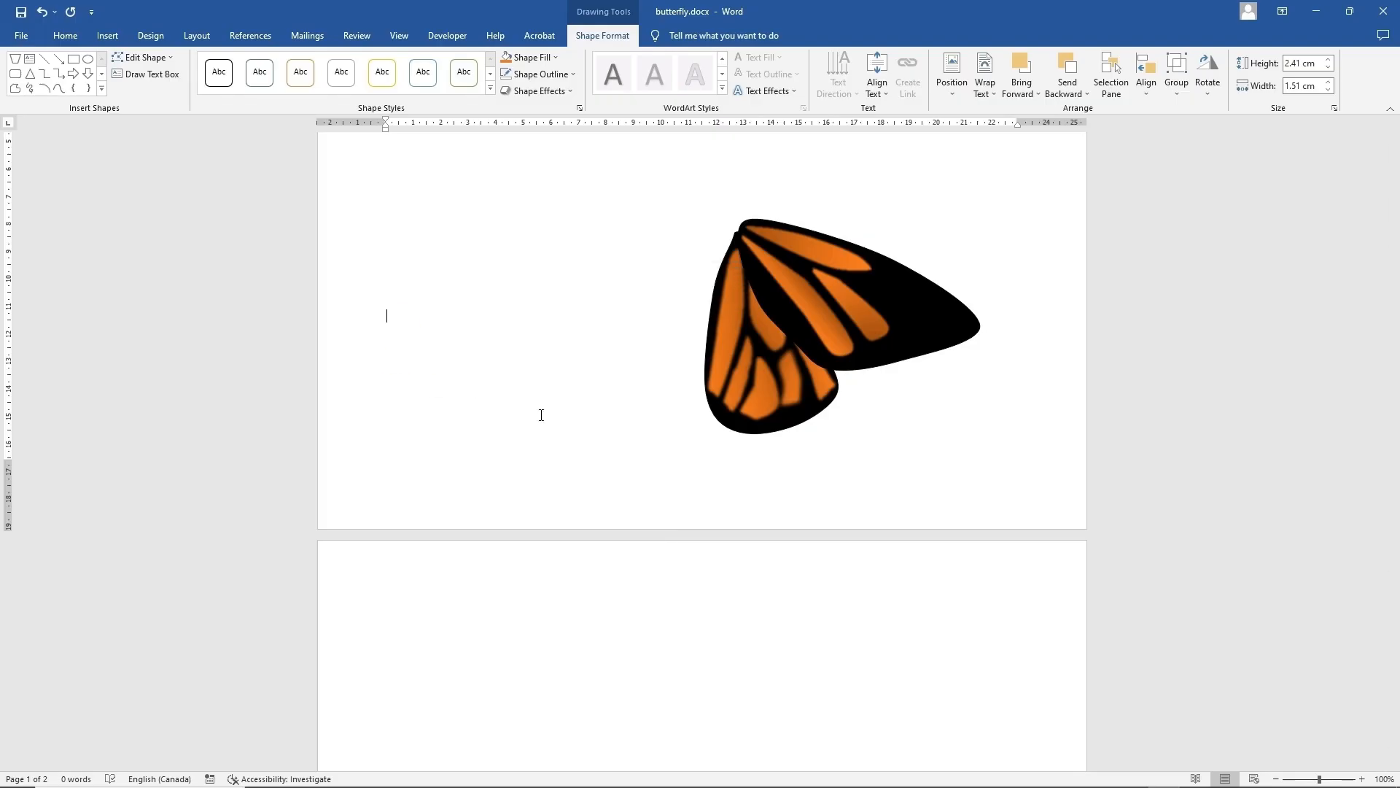
drag(429, 288, 369, 303)
drag(412, 351, 900, 304)
Duplicate the small orange segment at the larger wing's tip twice and fit the smaller copies on either side of it
right_click(947, 321)
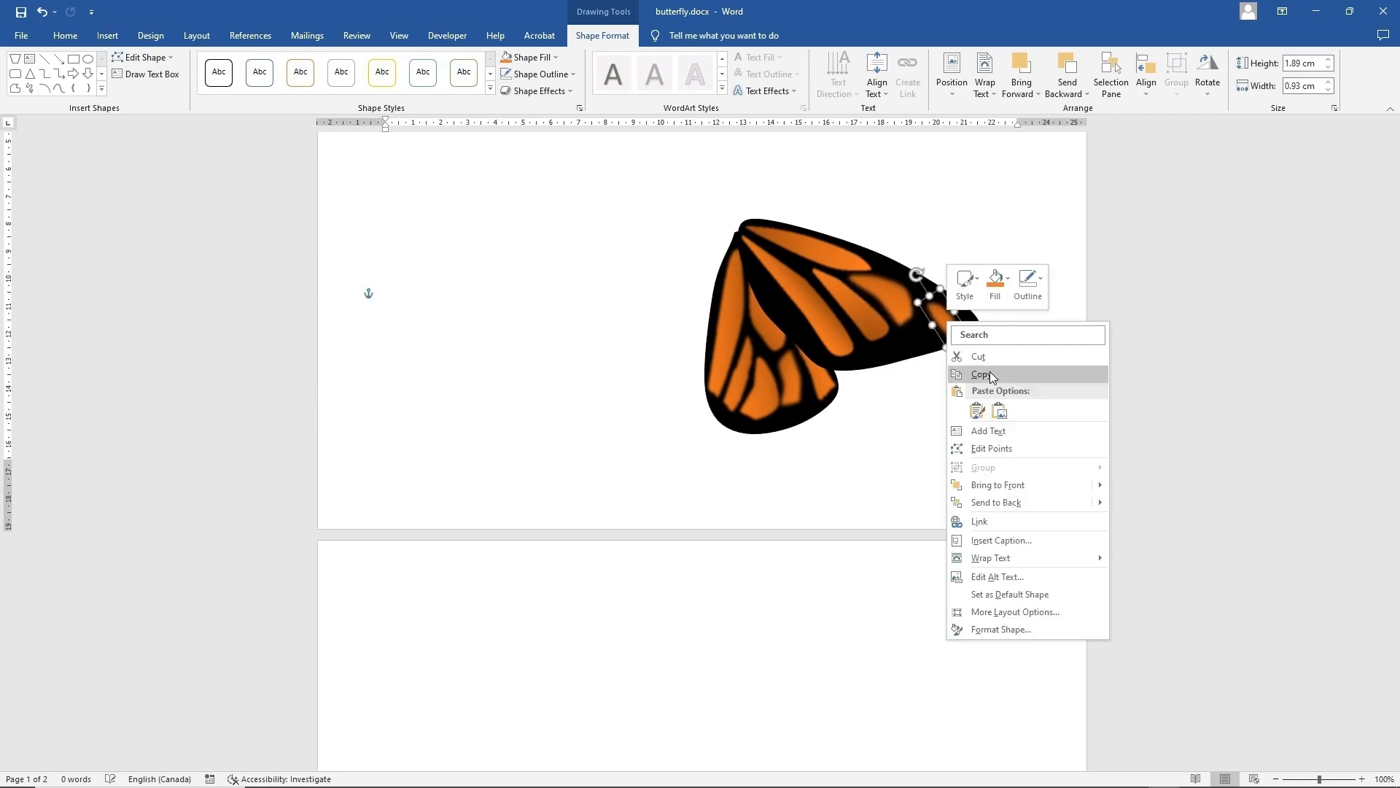
click(982, 374)
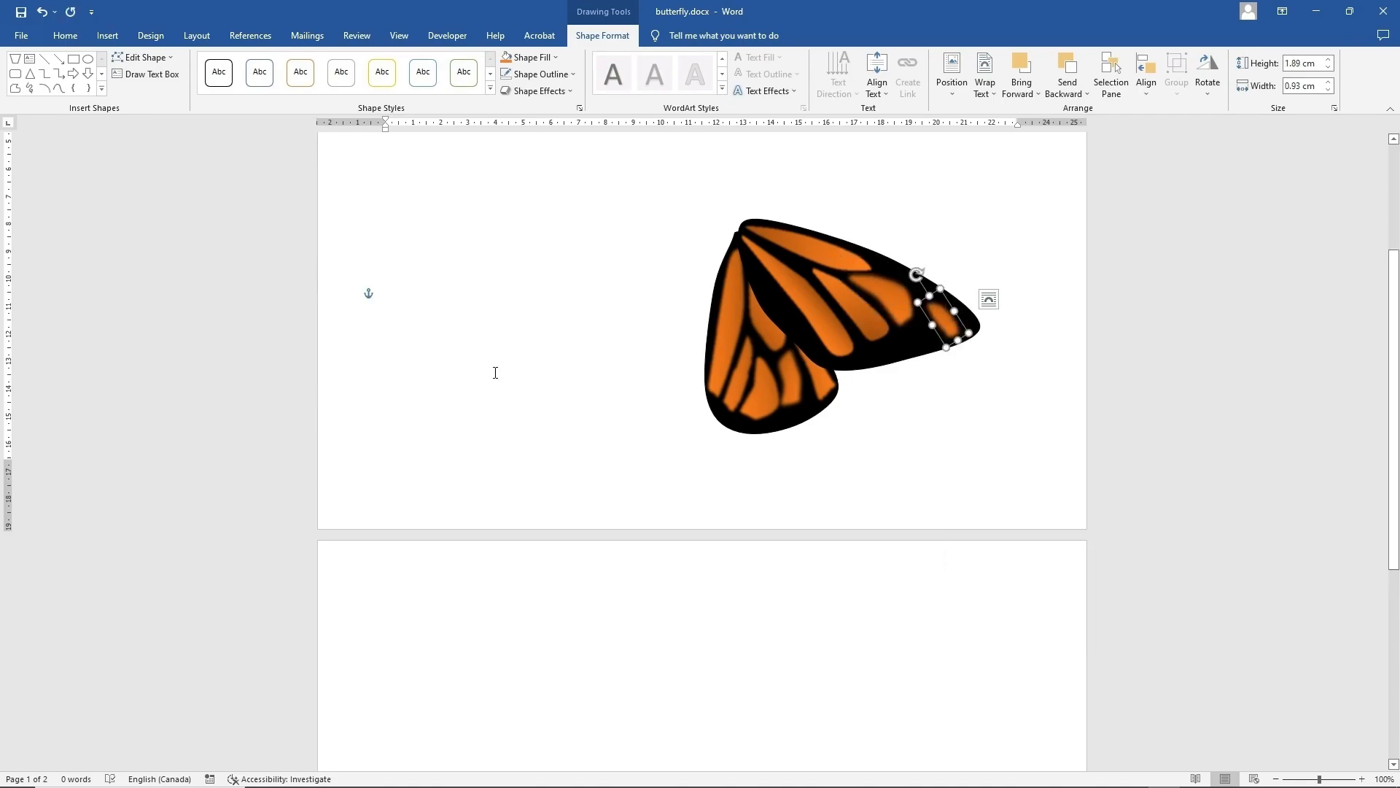
right_click(495, 371)
click(522, 460)
right_click(503, 367)
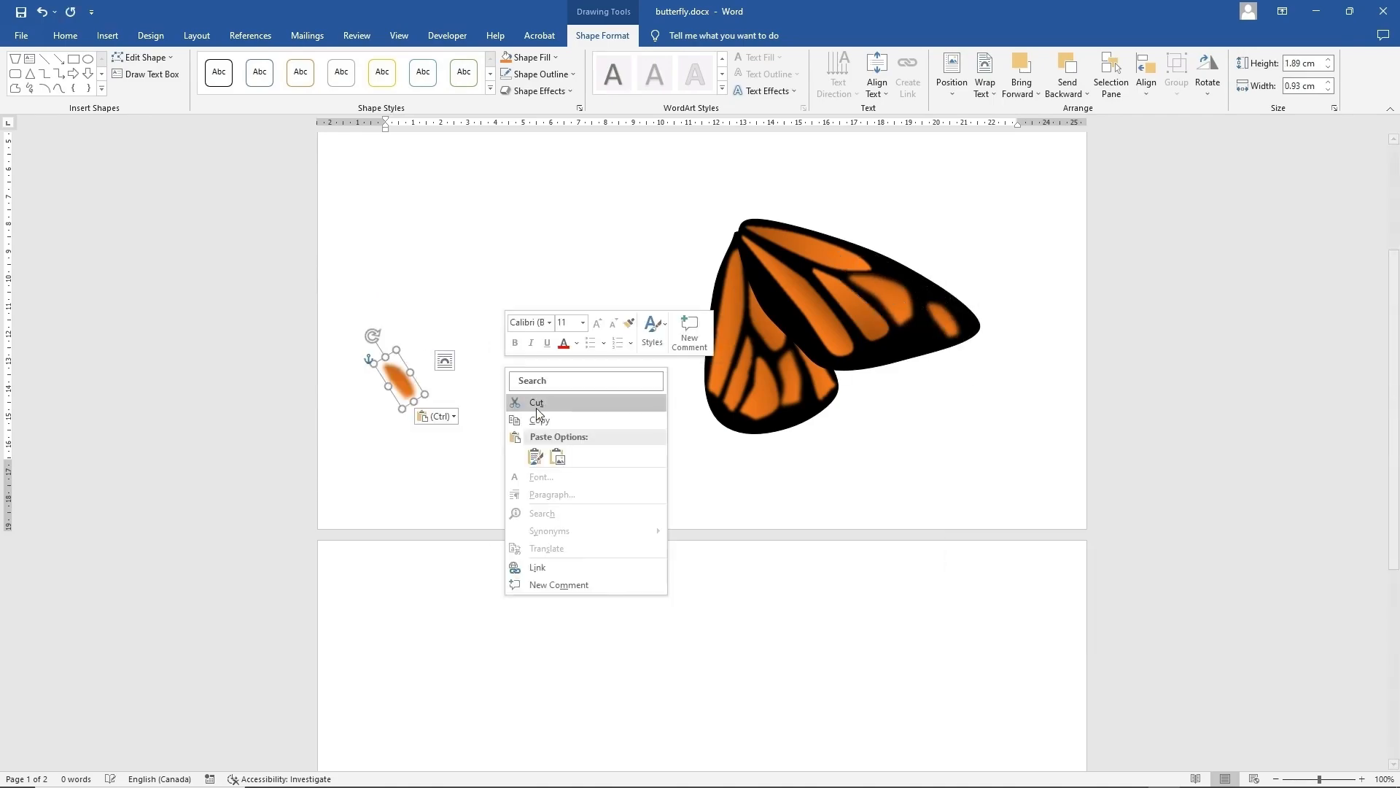
click(544, 464)
drag(416, 396, 964, 319)
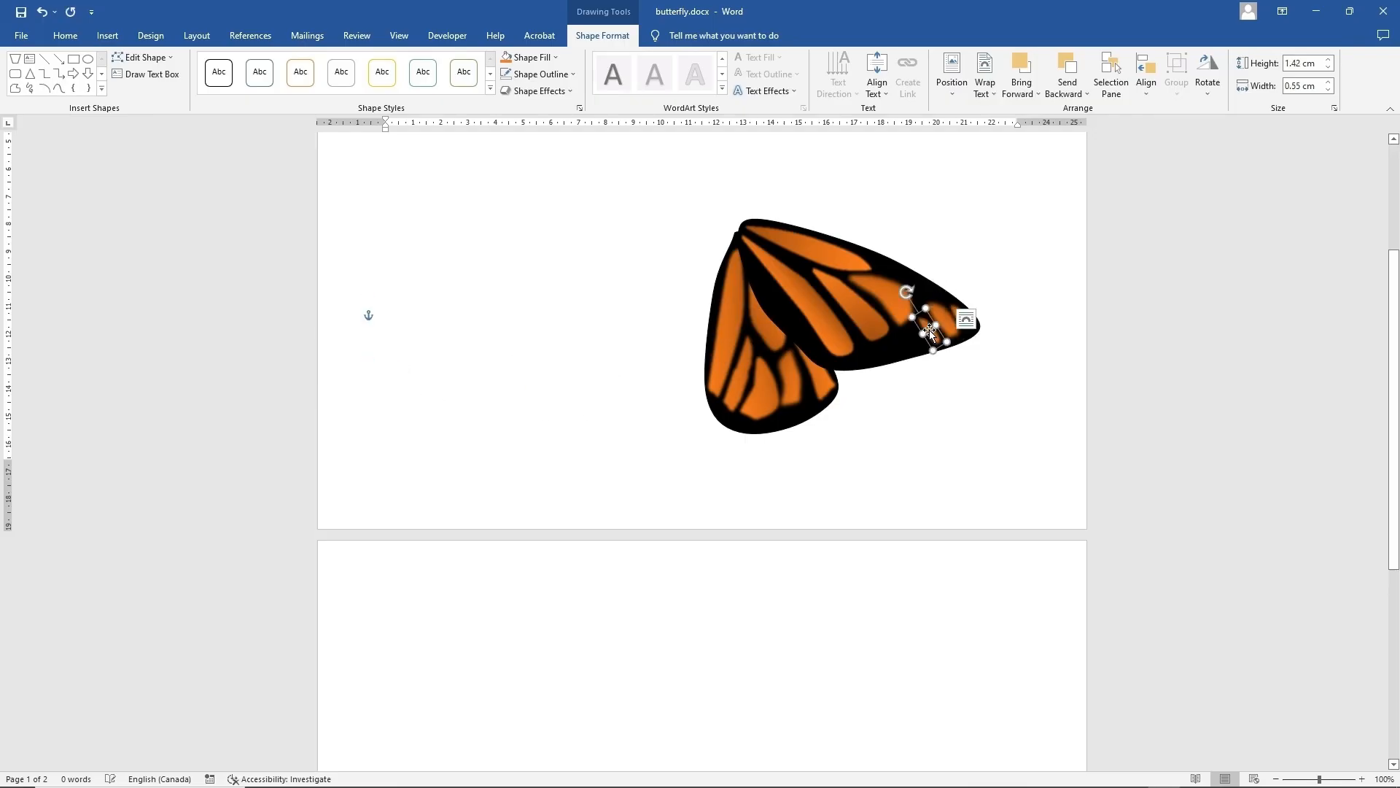
Draw a tiny polygon about 0.15 cm high and 0.29 cm wide in the blank area beside the wings
click(938, 398)
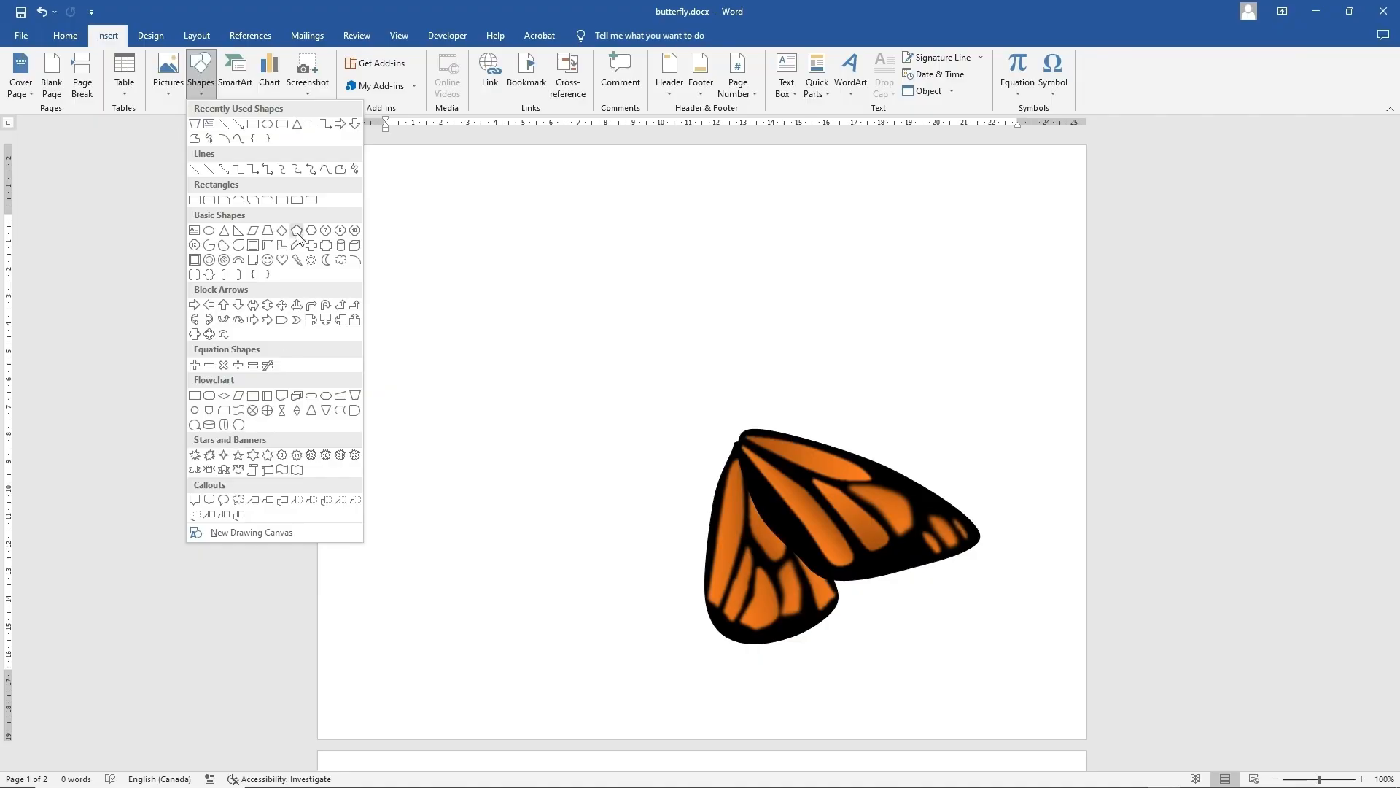
click(311, 232)
drag(542, 489, 550, 495)
Fill the tiny polygon with a pale gold tint and remove its outline
click(536, 57)
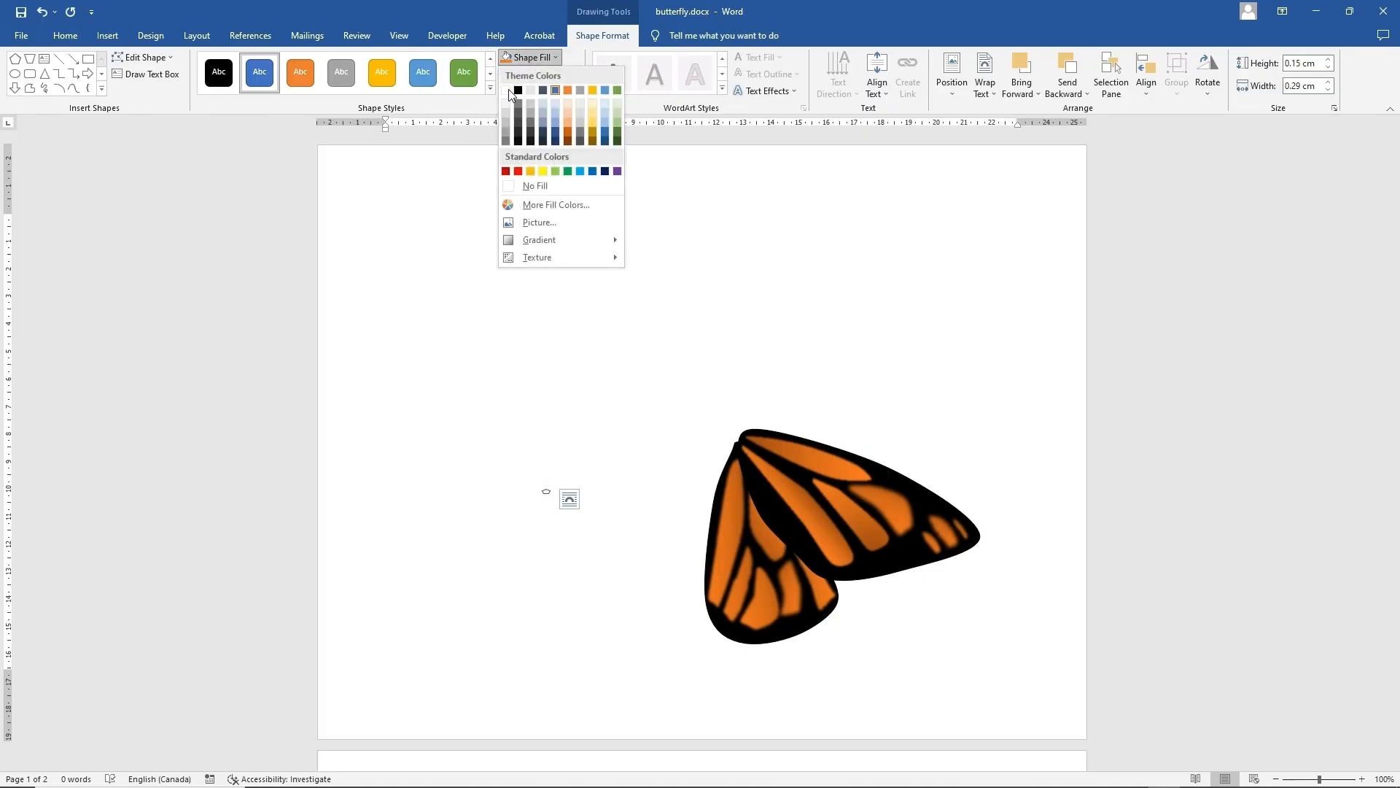
click(595, 103)
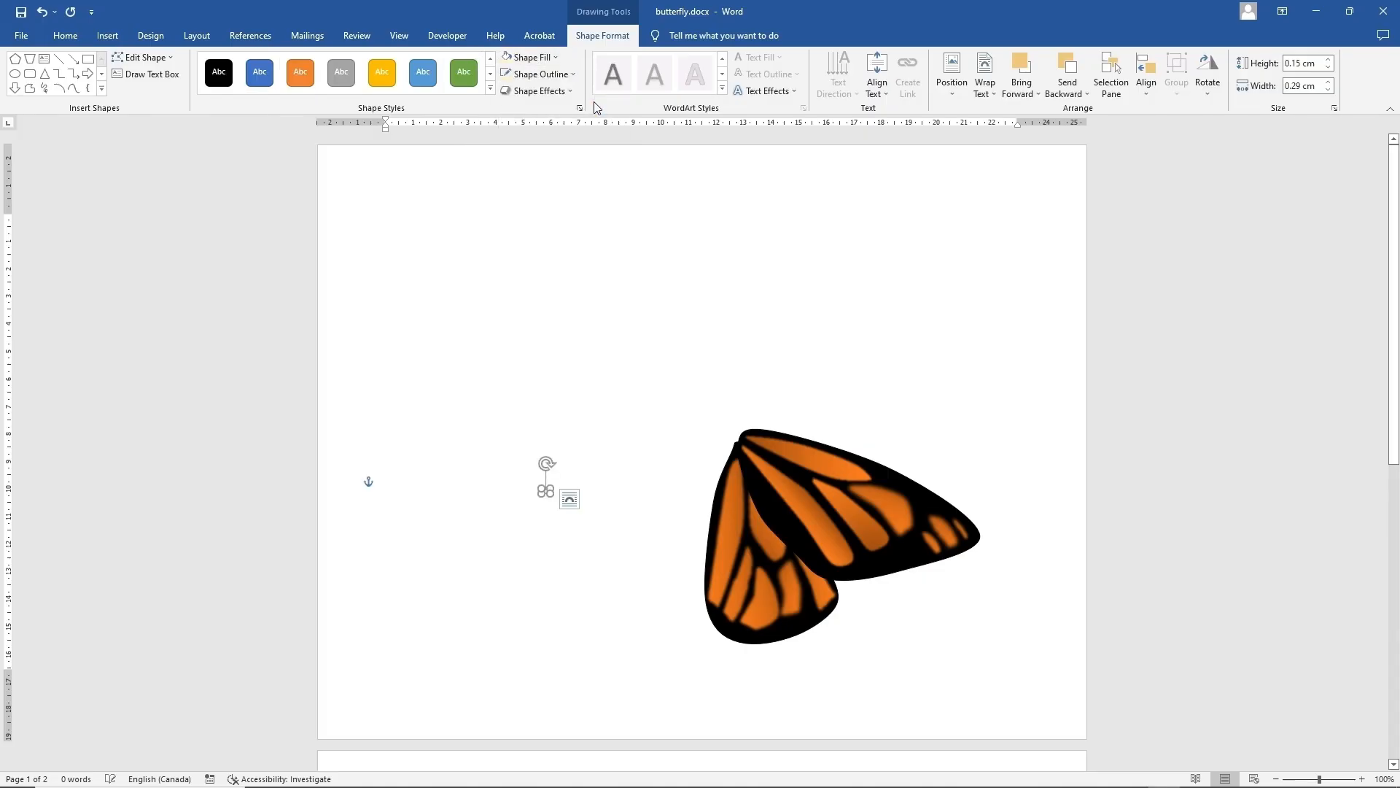
click(540, 74)
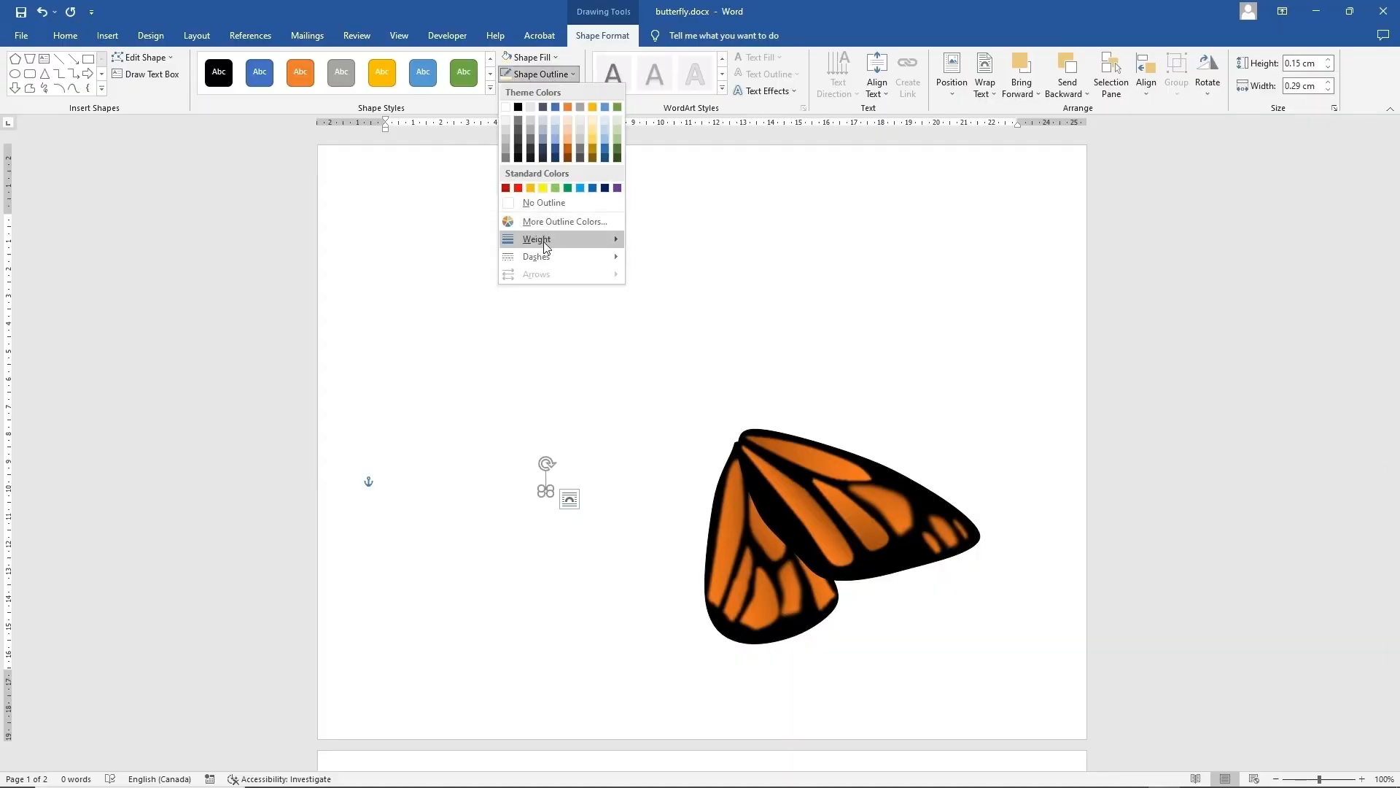
click(542, 203)
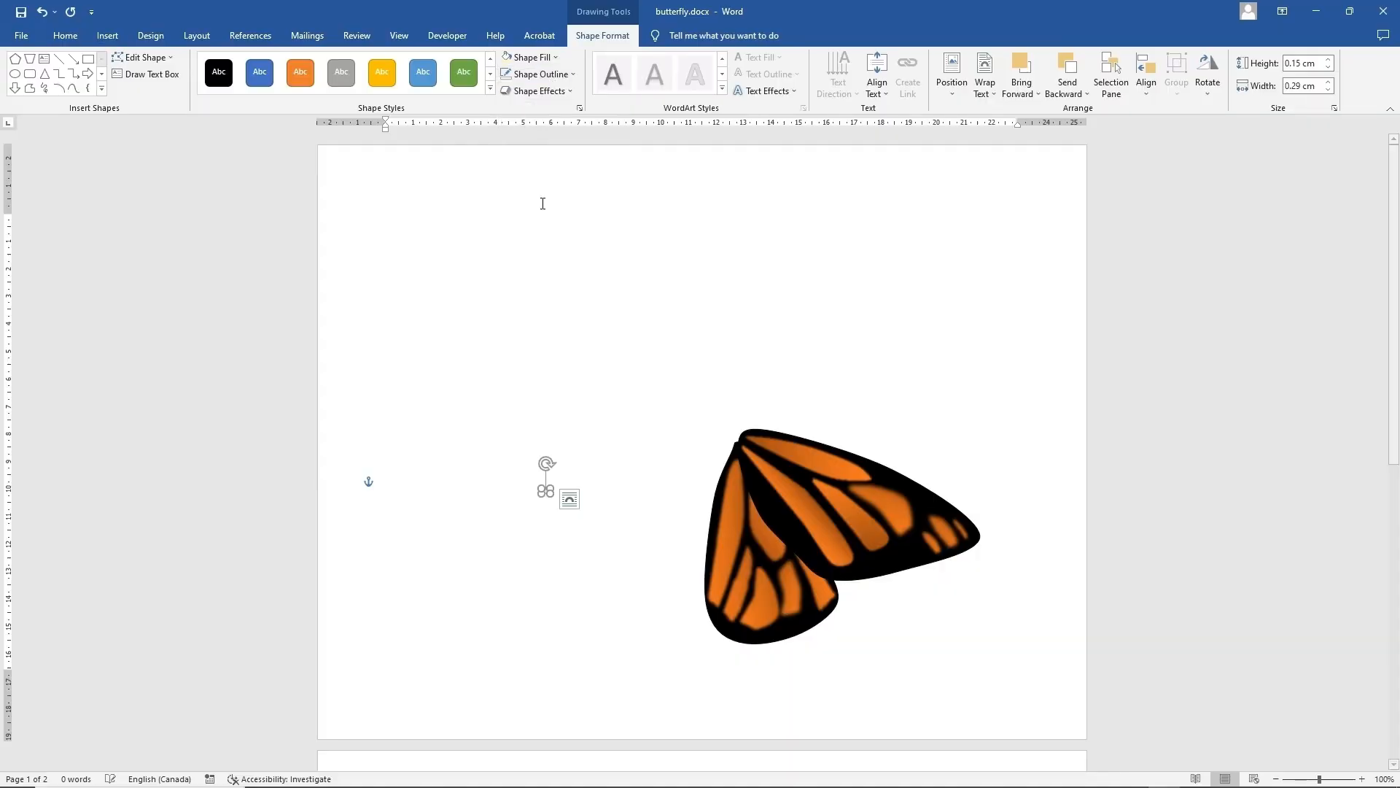
Place the pale spot on the black lower border of the larger wing
click(609, 498)
click(546, 490)
click(550, 510)
drag(548, 491, 899, 561)
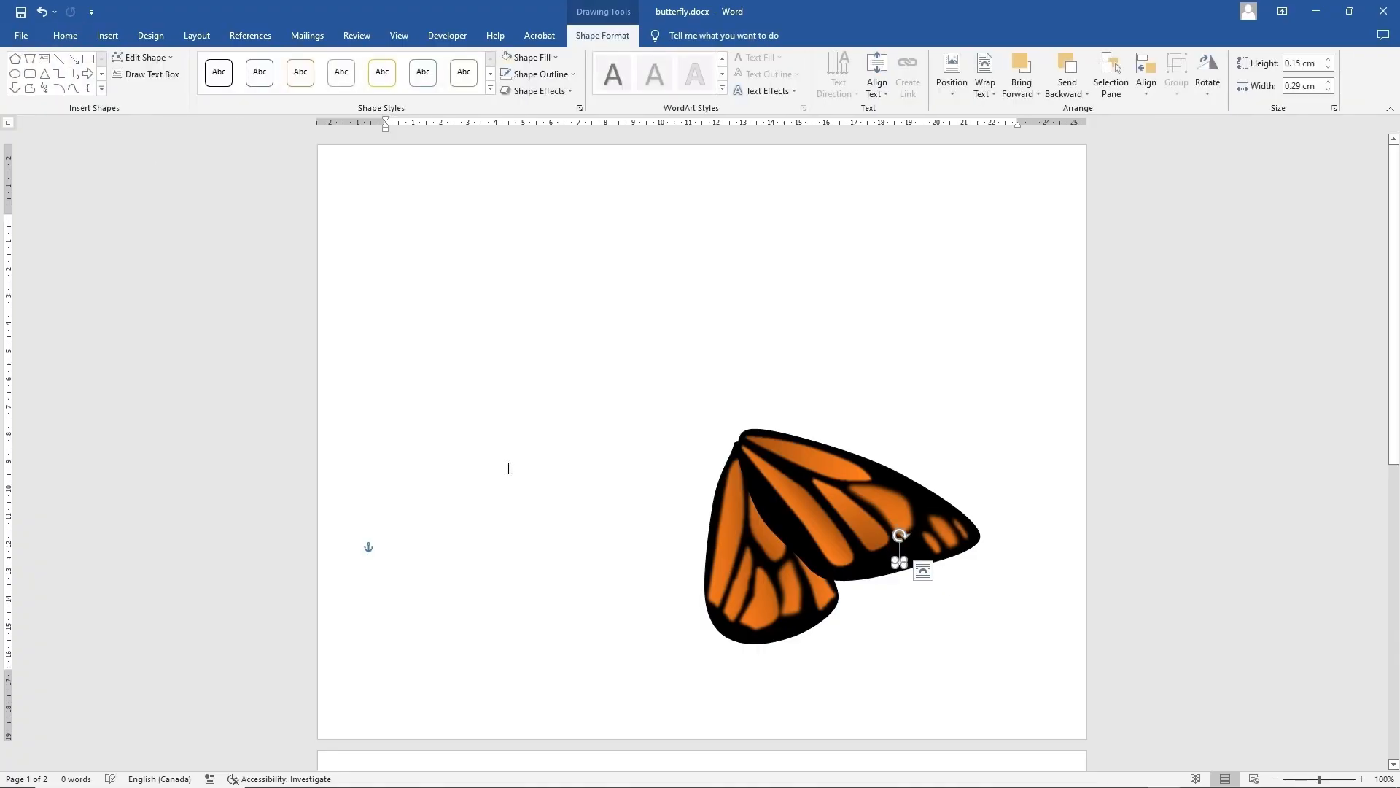
Copy the pale spot and paste several duplicates of it
click(63, 36)
click(64, 76)
click(24, 70)
click(24, 70)
Set the width of the selected duplicate spots to 0.18 cm
click(602, 36)
click(1313, 83)
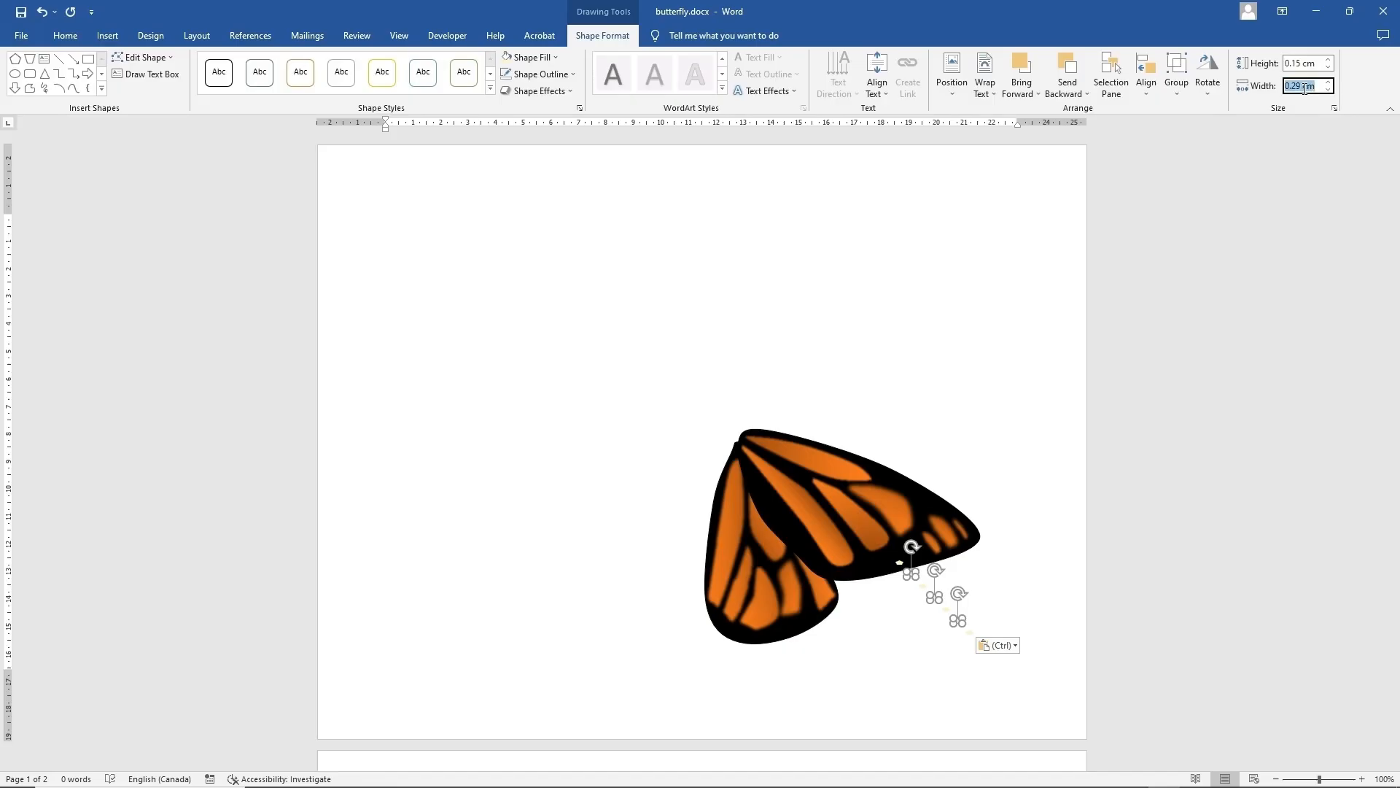
key(BackSpace)
text(.18)
key(Return)
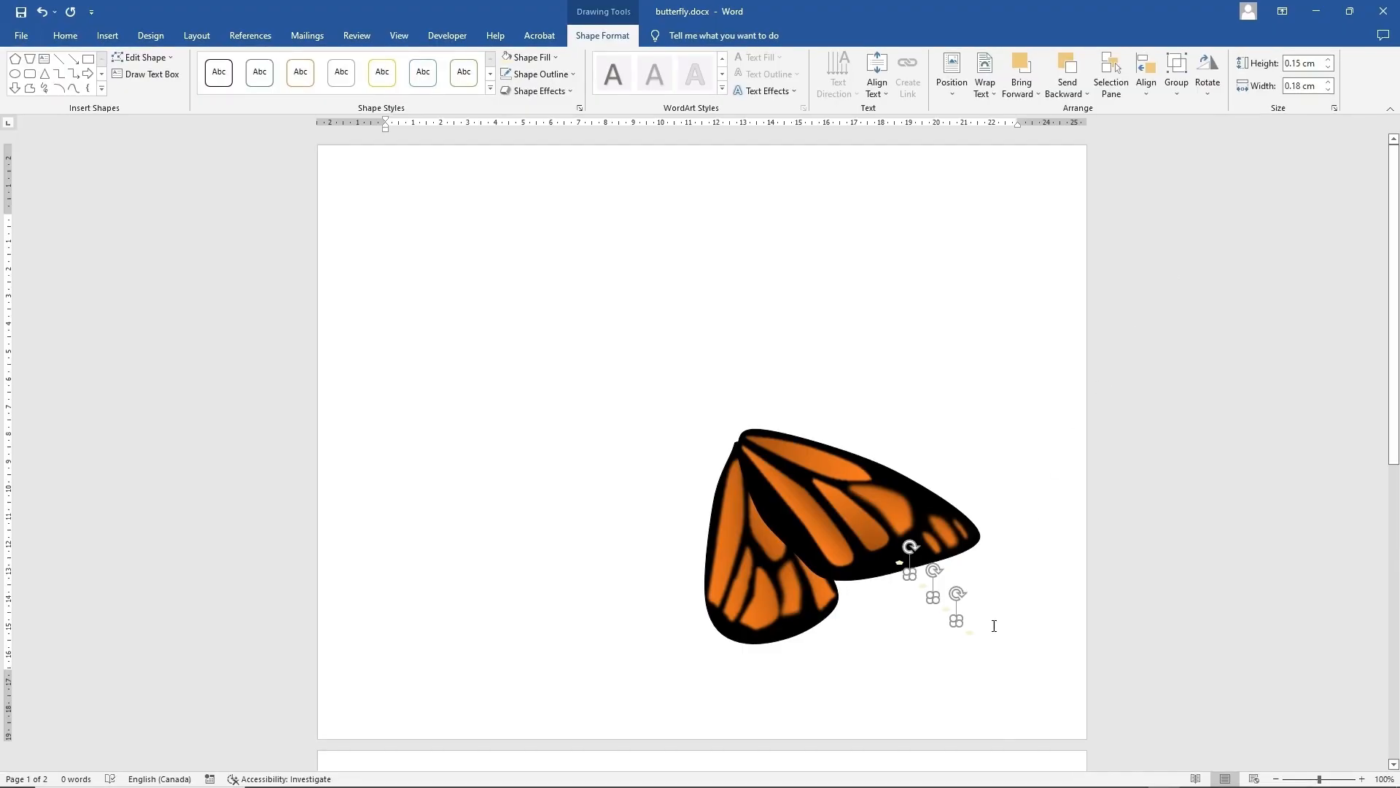
key(Escape)
Distribute the pale spots along the black outer borders of both wings
mouse_move(910, 575)
mouse_down()
mouse_move(876, 567)
mouse_move(925, 557)
mouse_up()
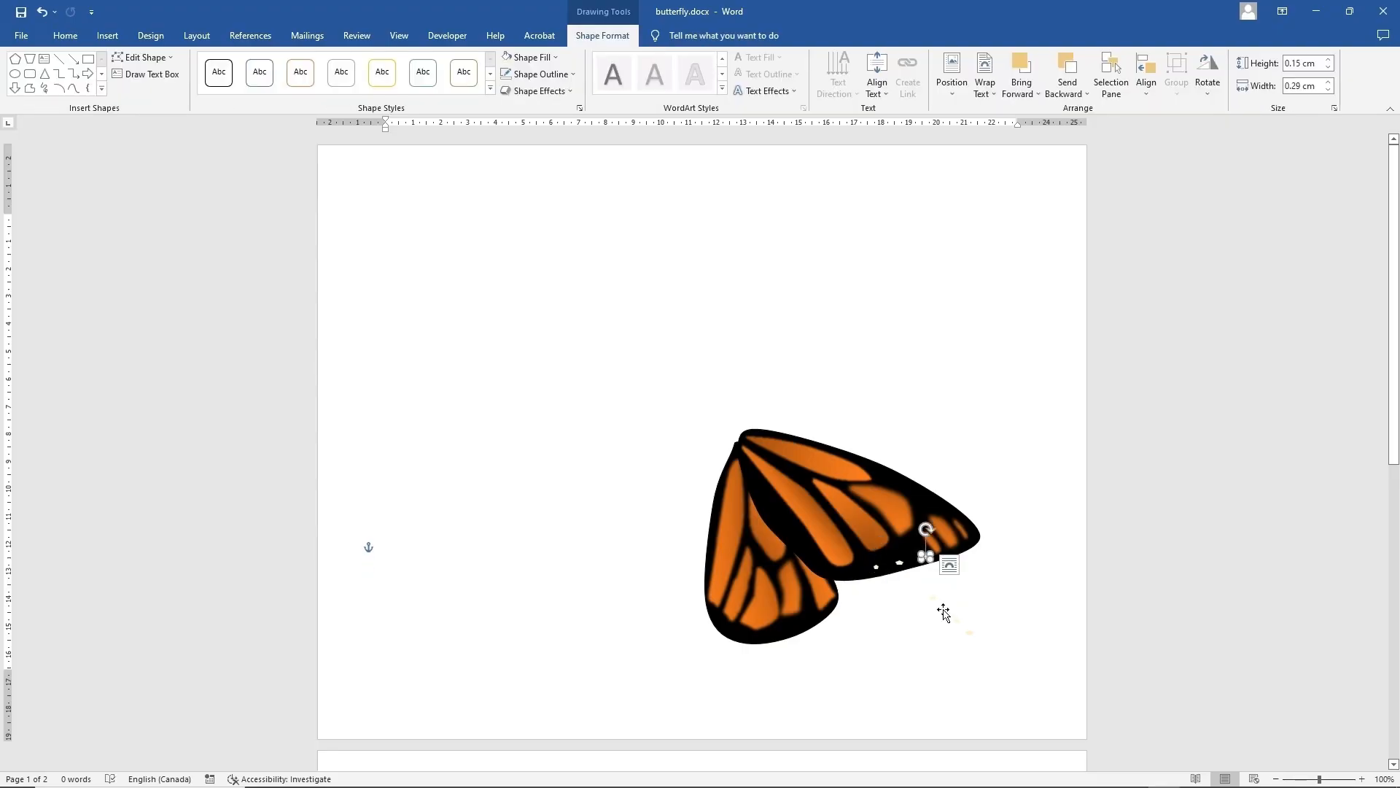
drag(943, 613, 872, 580)
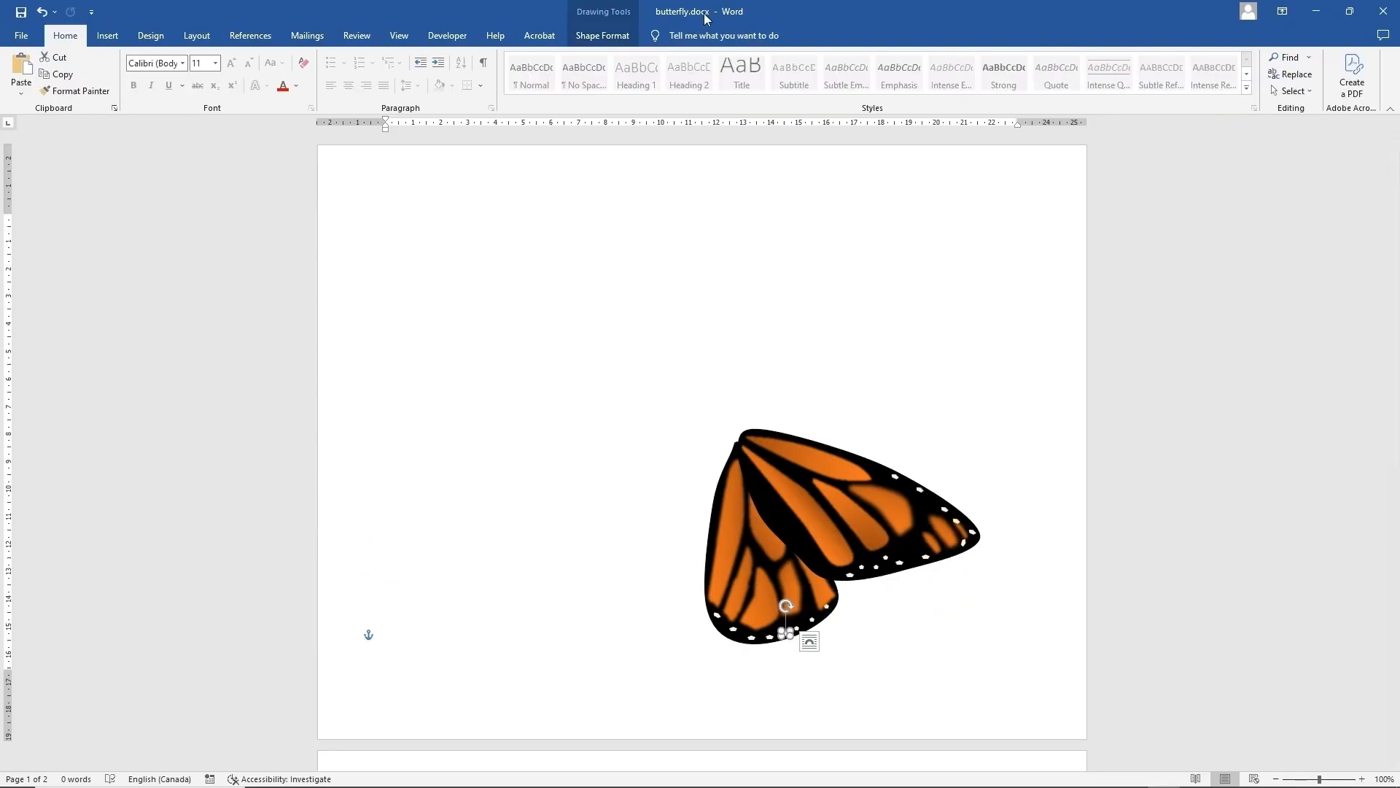
Set the size of the selected pale spot on the smaller wing's lower border to 0.17 cm high and 0.2 cm wide
click(602, 35)
click(1311, 84)
text(.2)
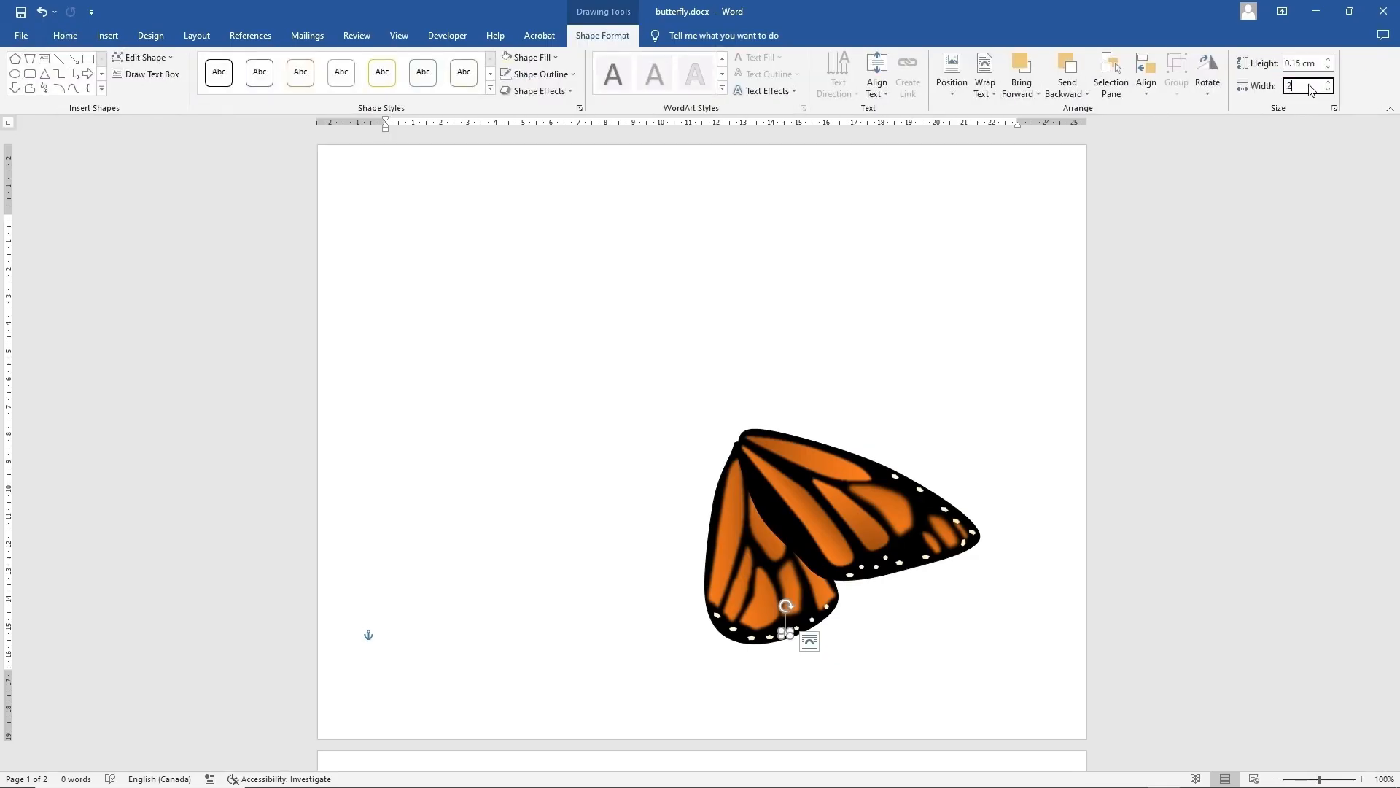
click(1304, 59)
text(.1)
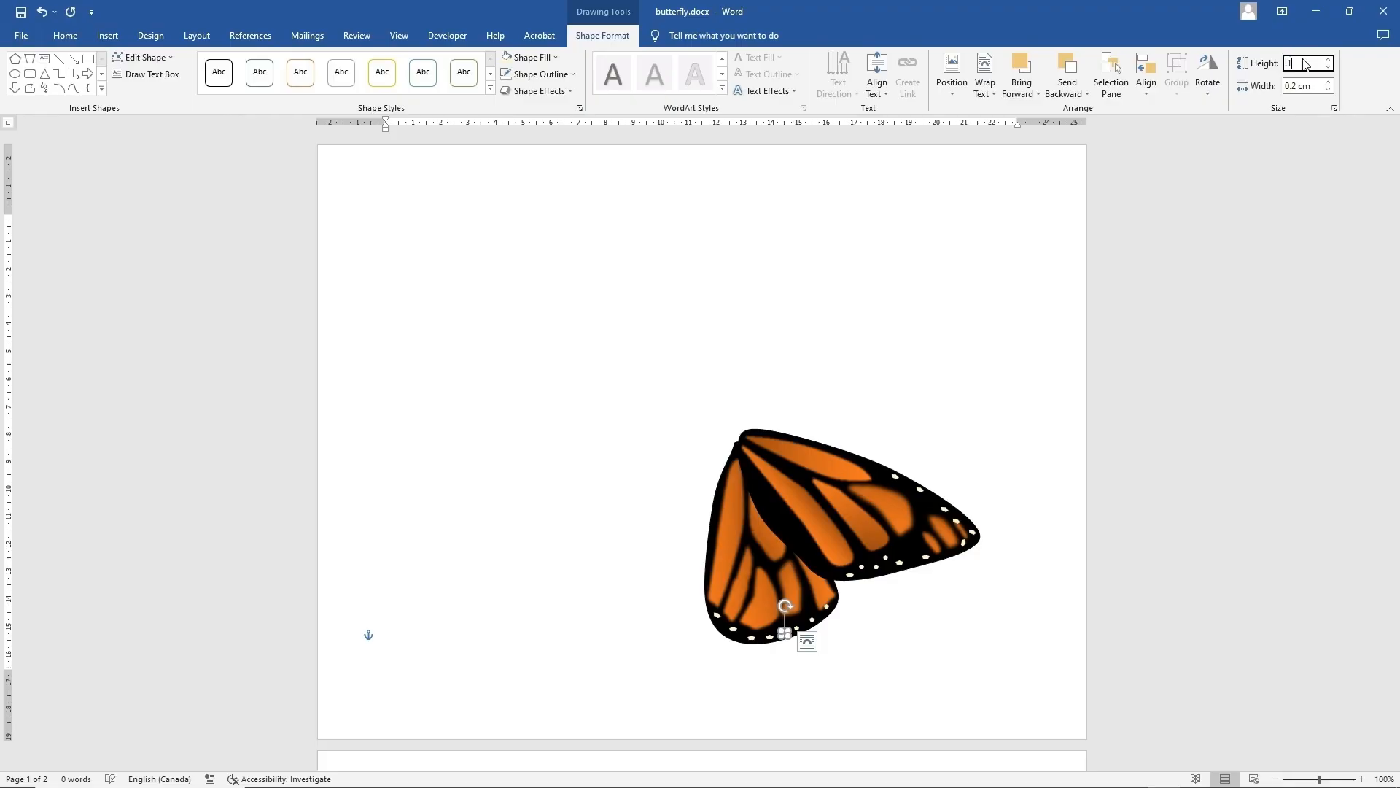
key(Return)
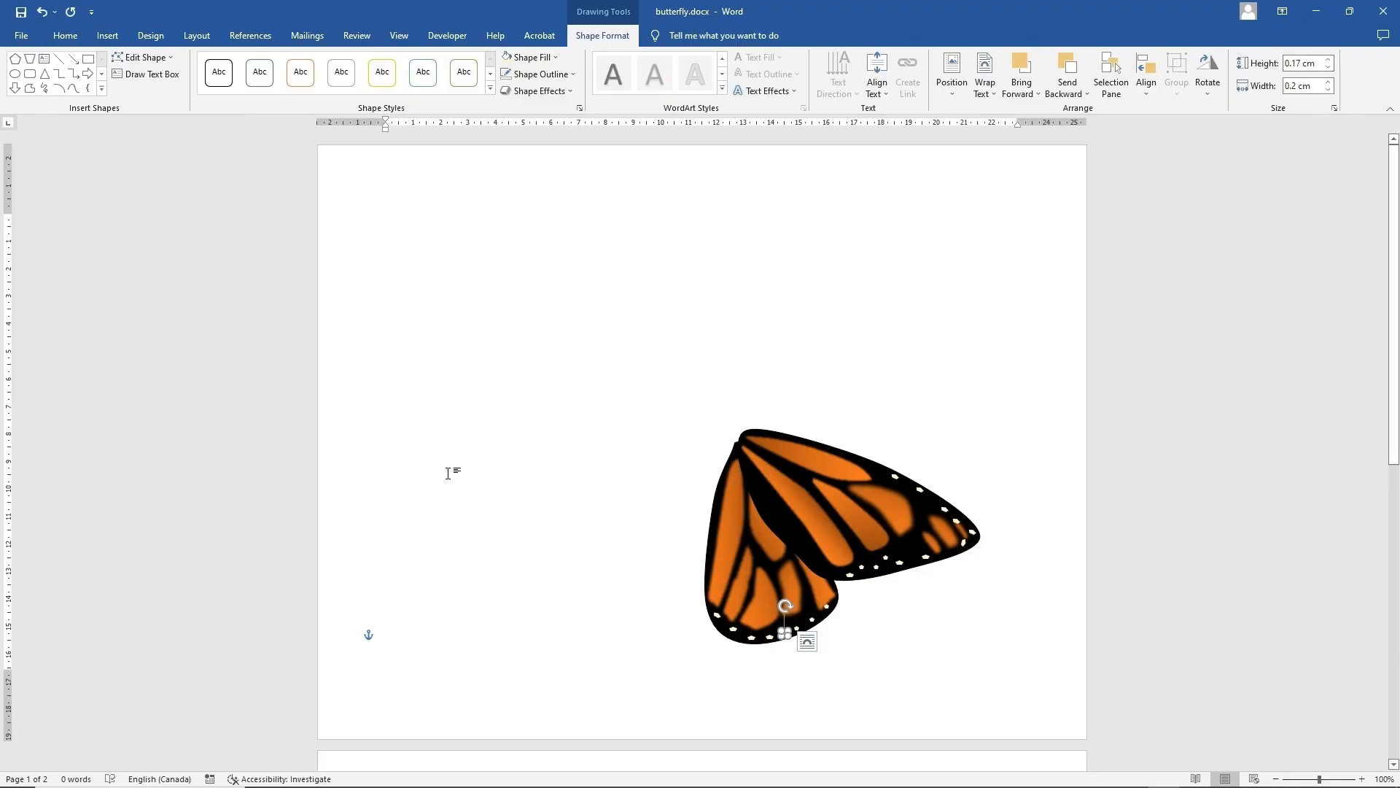
click(447, 473)
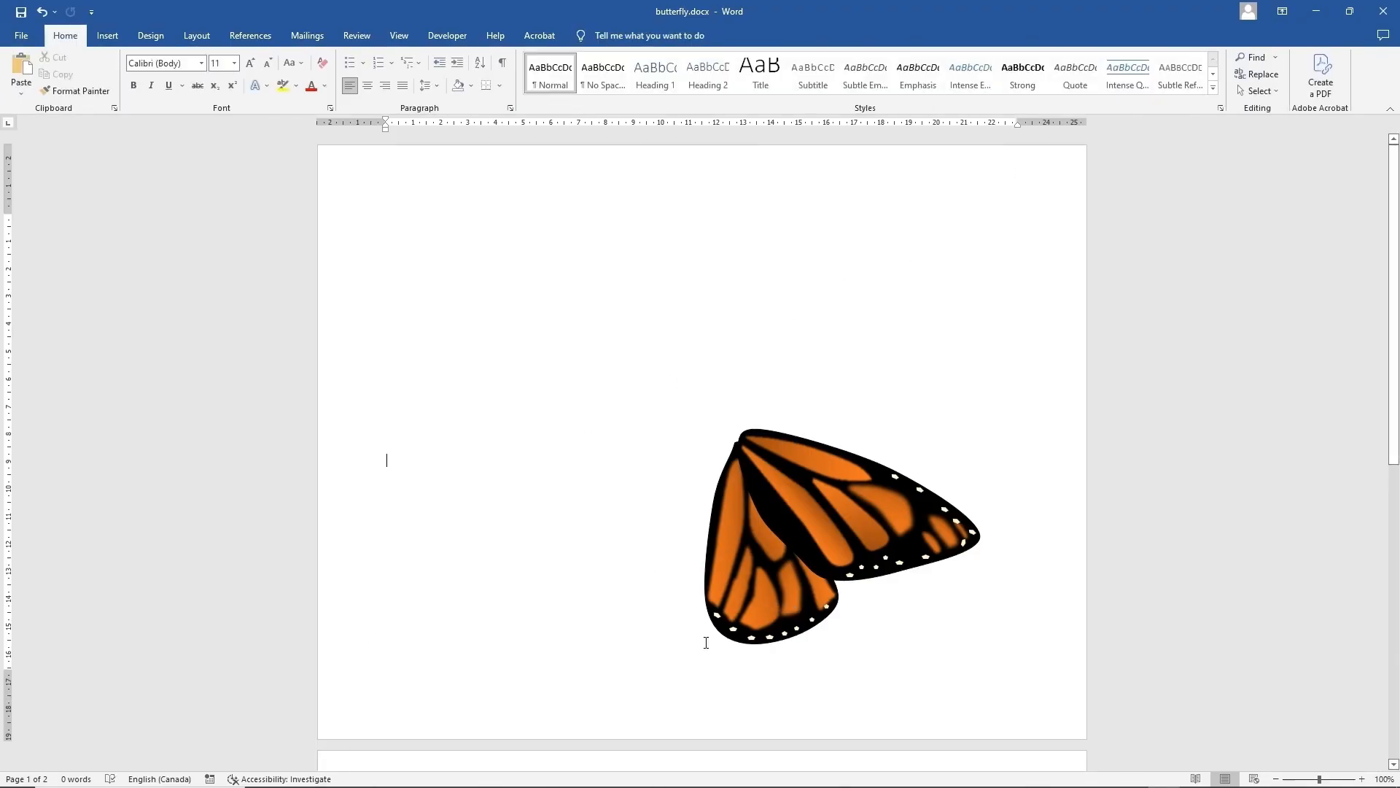
Group all the wing, segment and spot shapes into one object and move it higher on the page
click(751, 637)
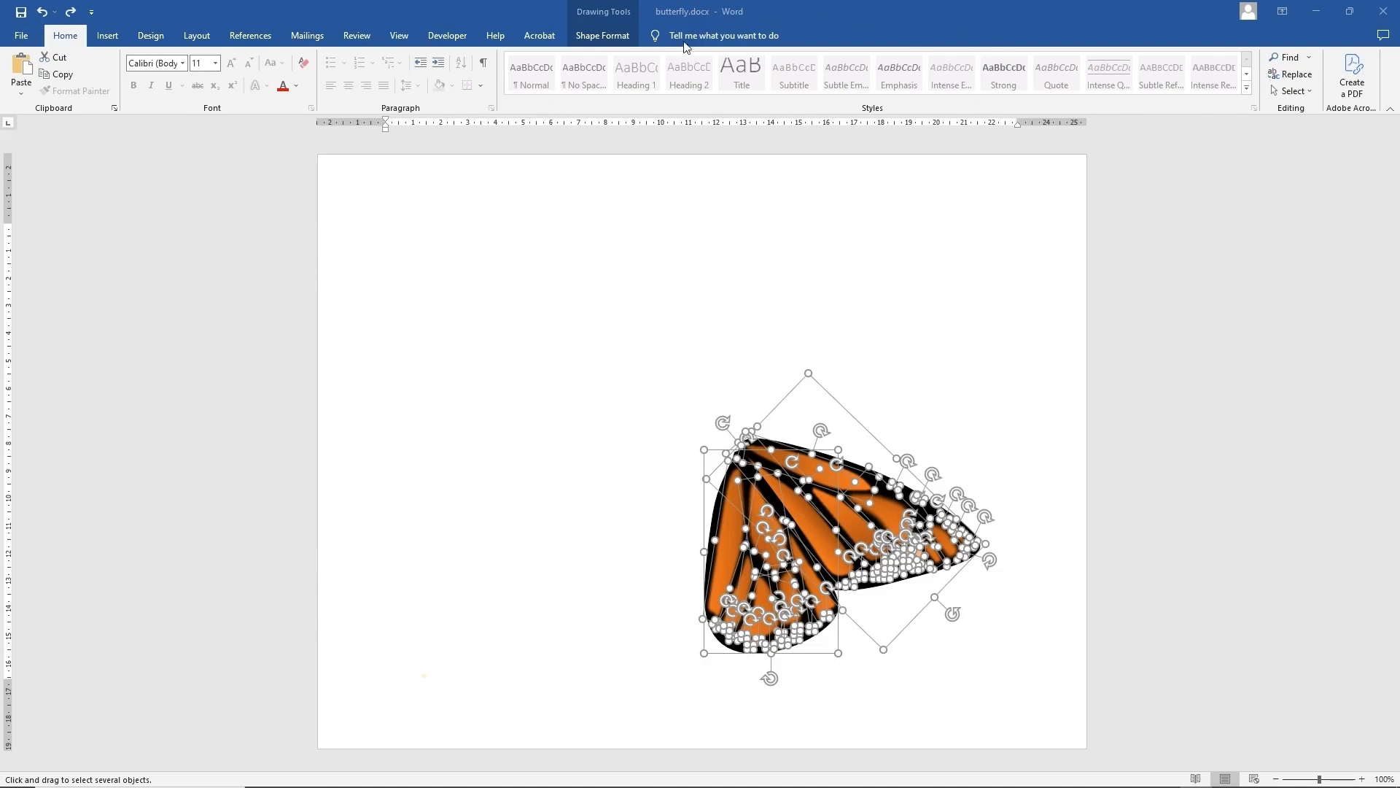
click(602, 35)
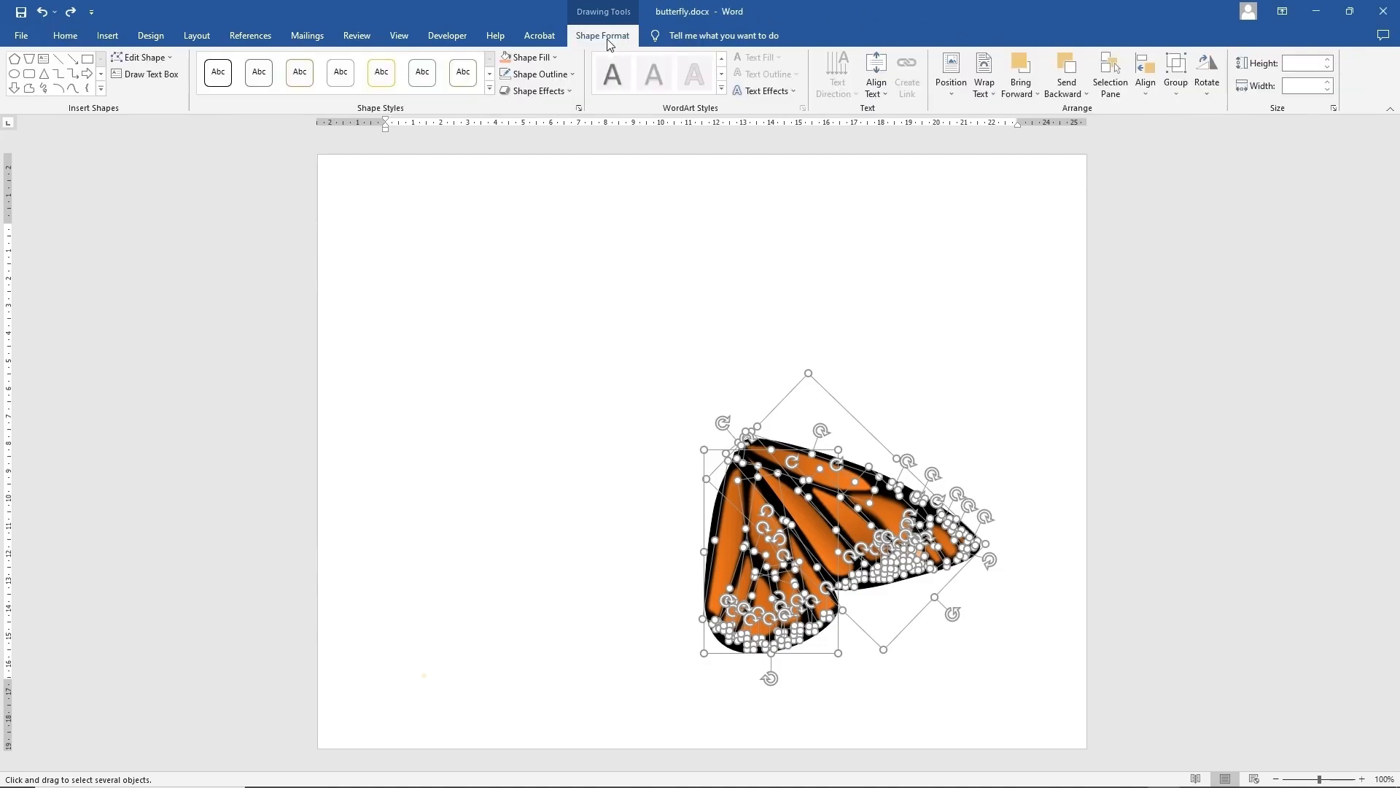
click(1185, 70)
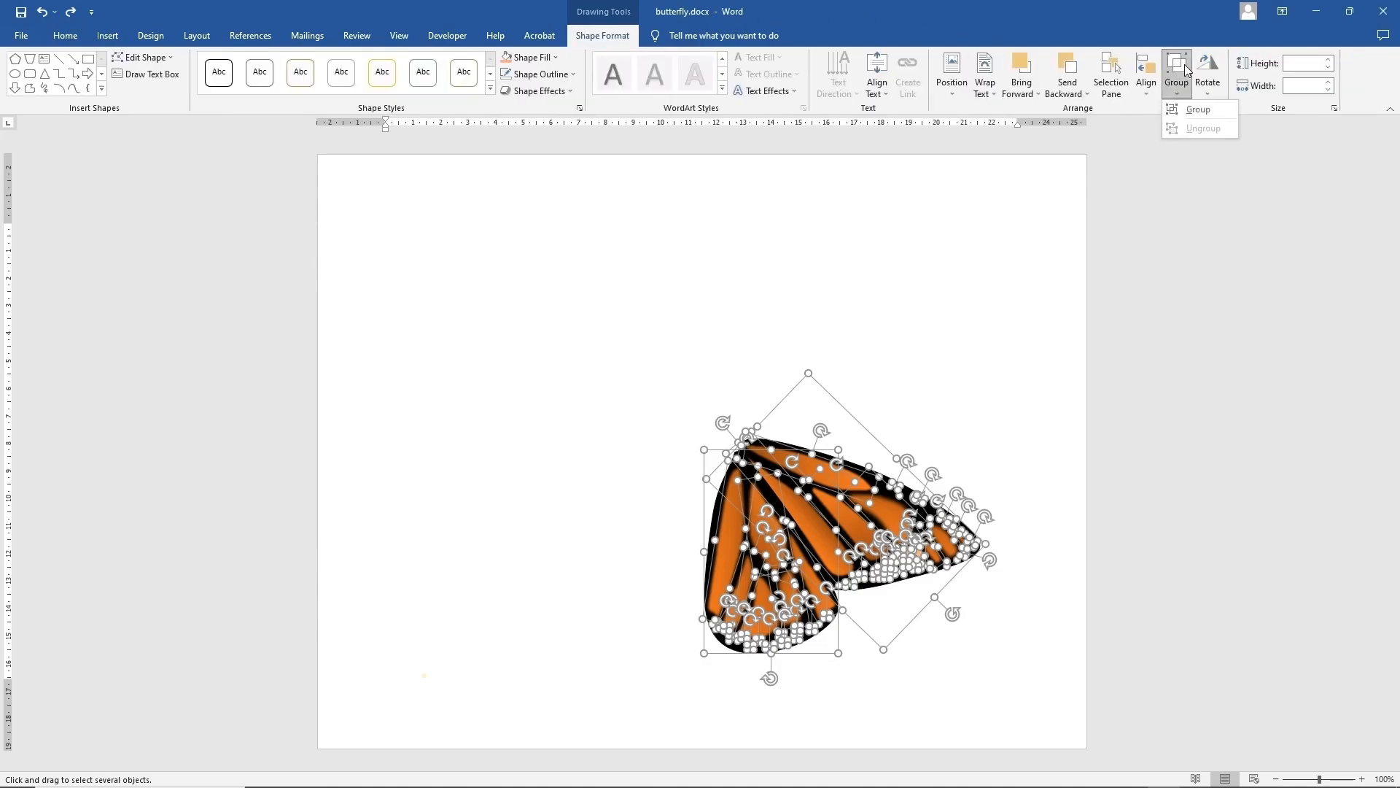
click(1198, 109)
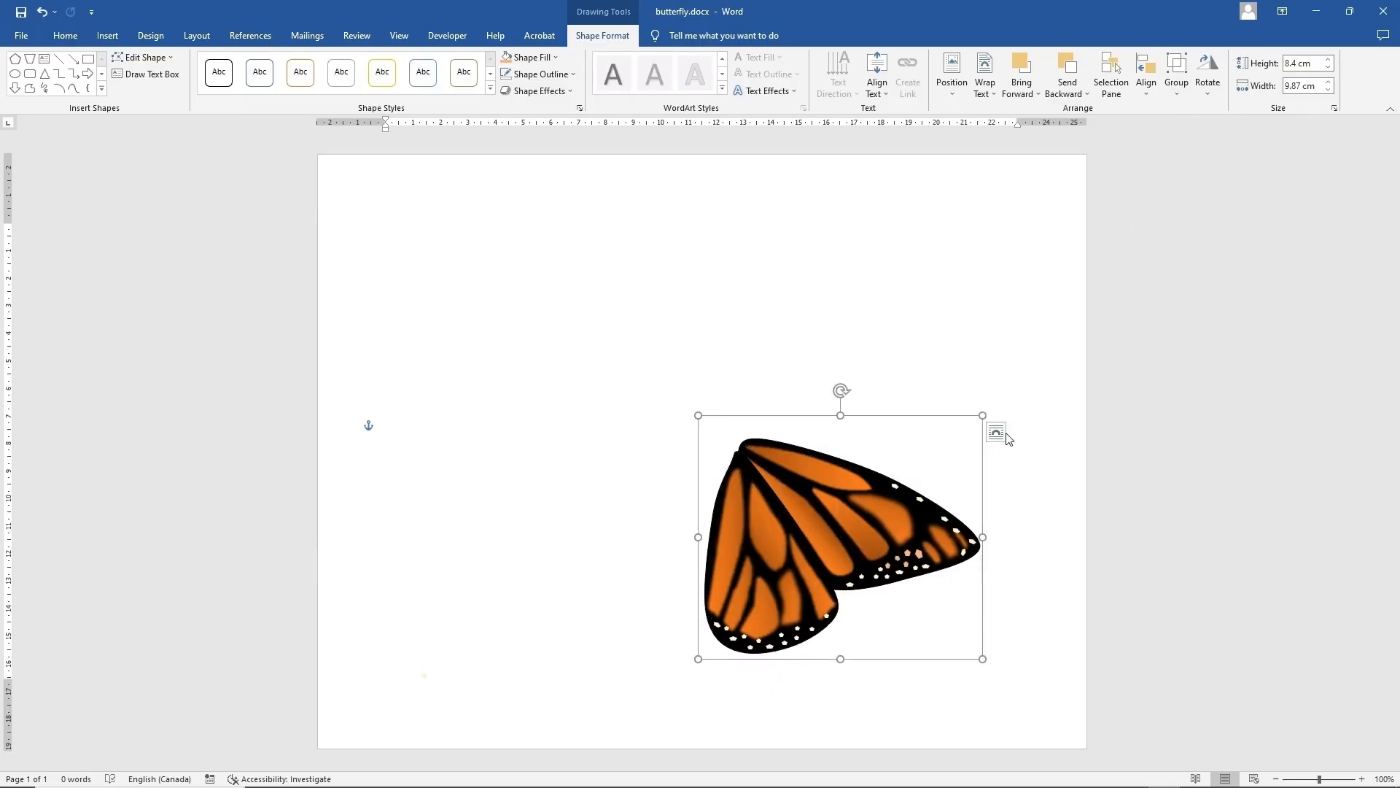
click(1003, 435)
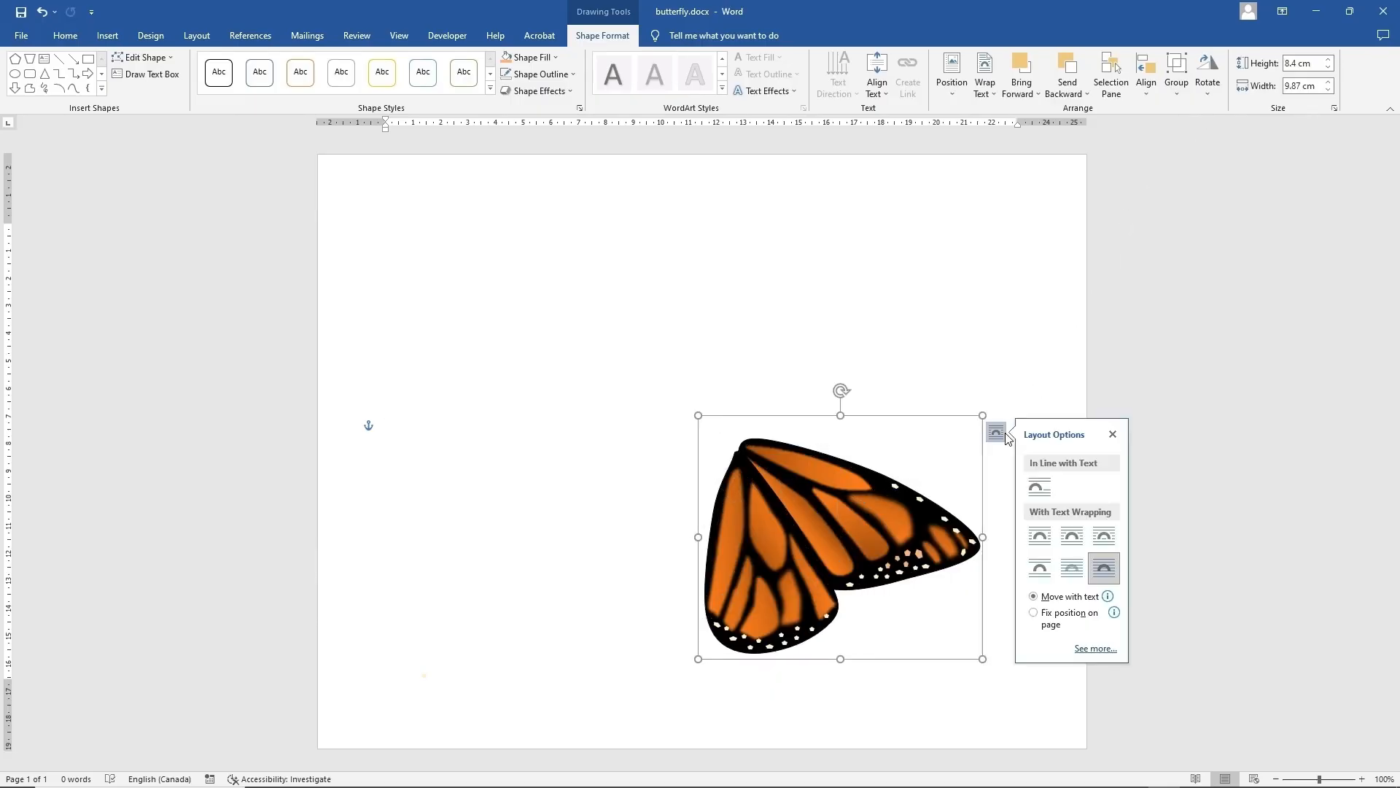
click(1007, 347)
double_click(861, 489)
drag(873, 419, 905, 313)
Duplicate the grouped wings and flip the copy horizontally, placing it beside the original as the opposite pair of wings
click(74, 44)
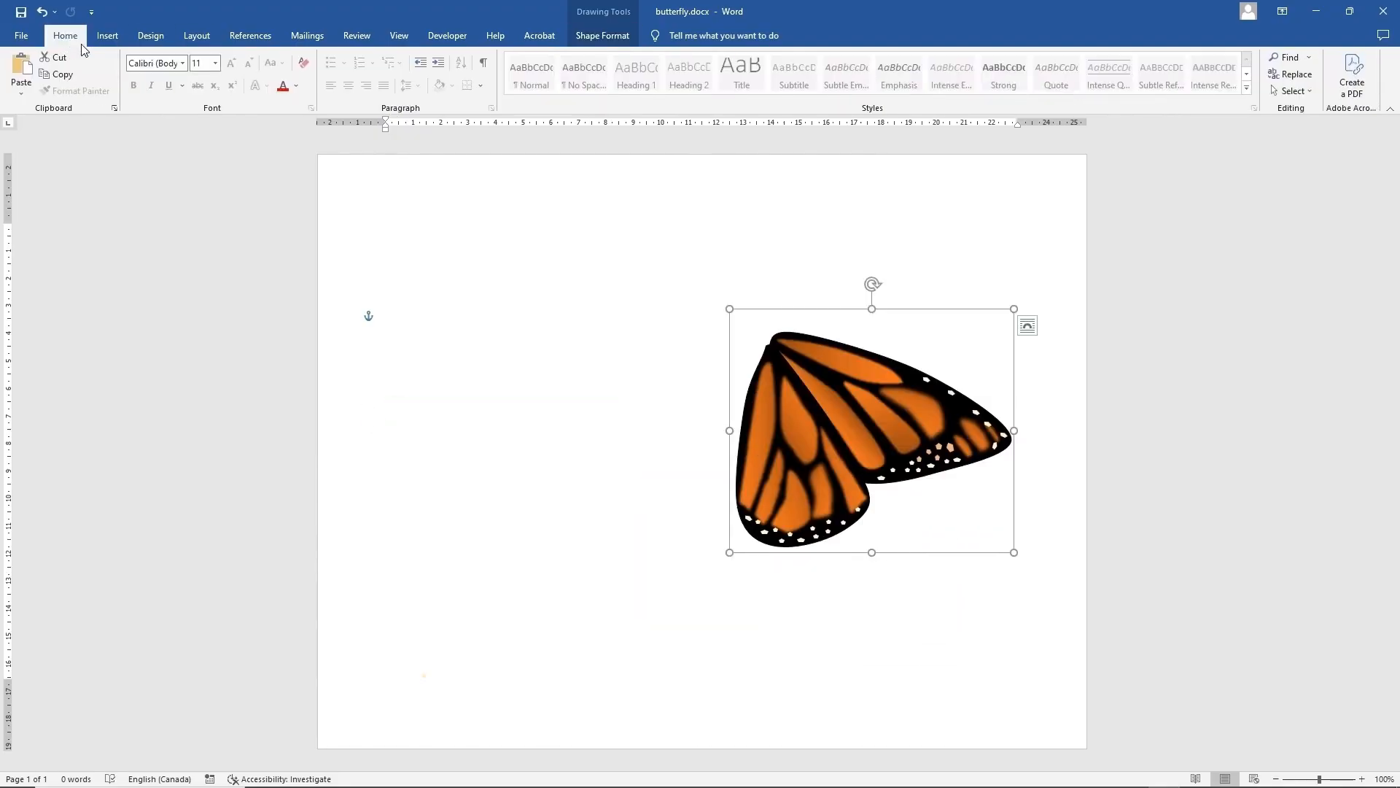
click(58, 74)
click(22, 66)
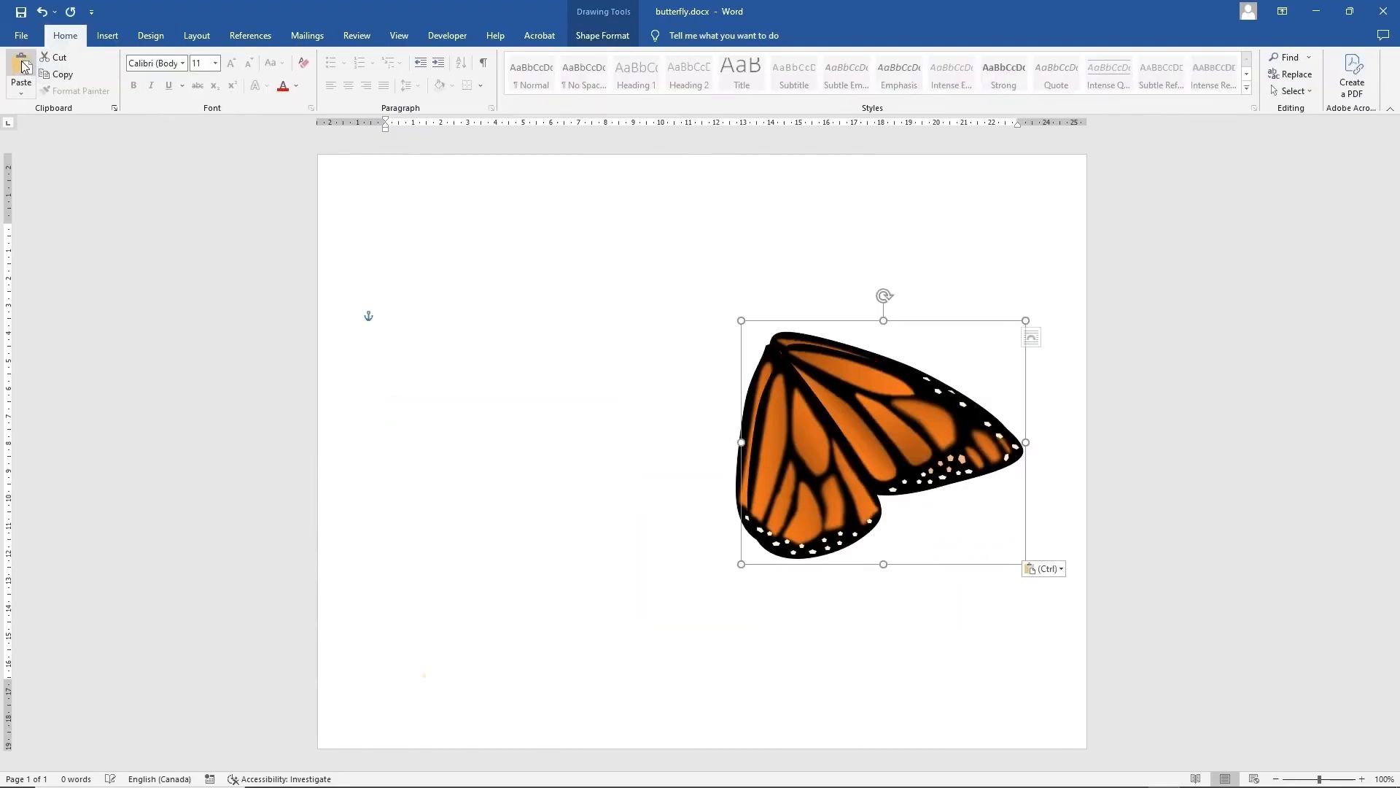
drag(867, 363, 607, 364)
drag(729, 443, 59, 404)
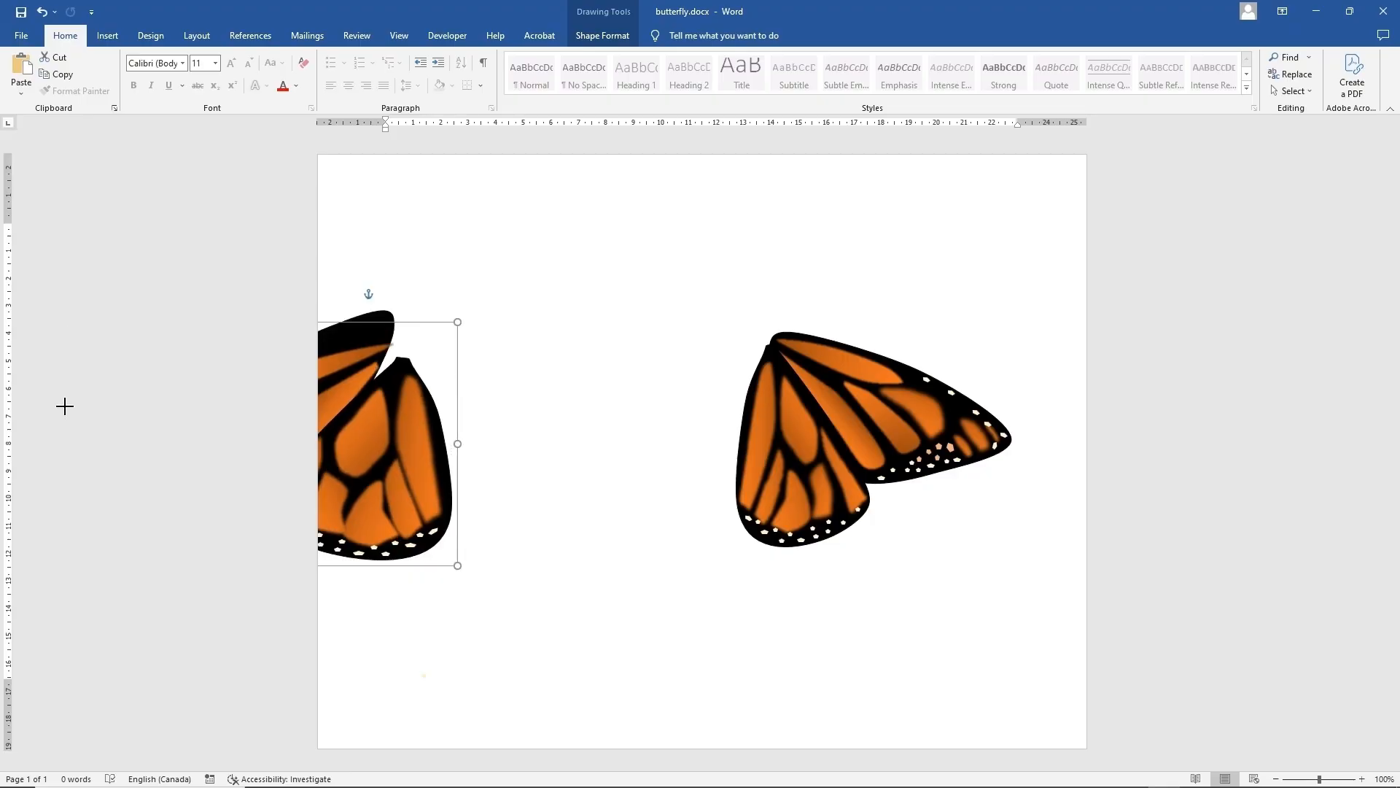
drag(458, 408, 774, 491)
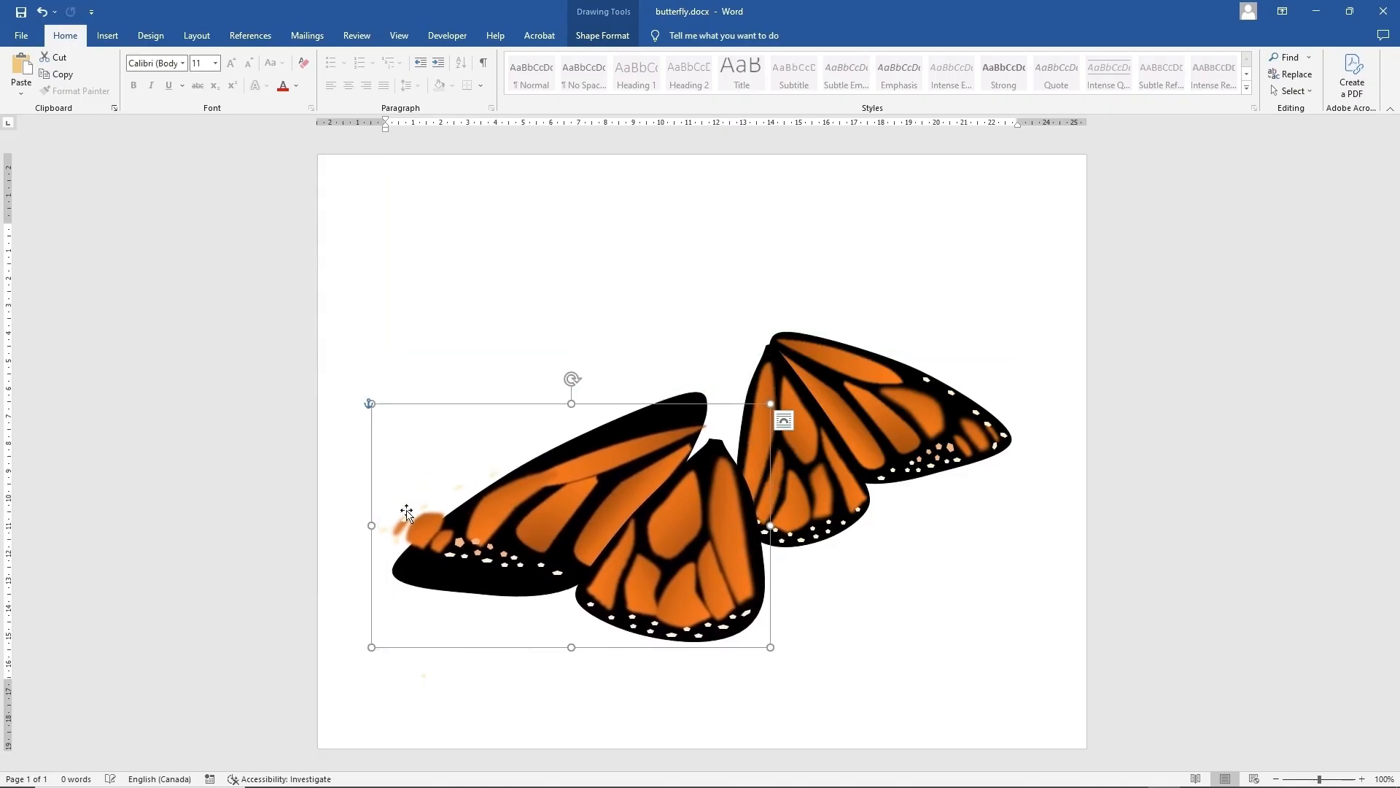
drag(372, 528, 458, 529)
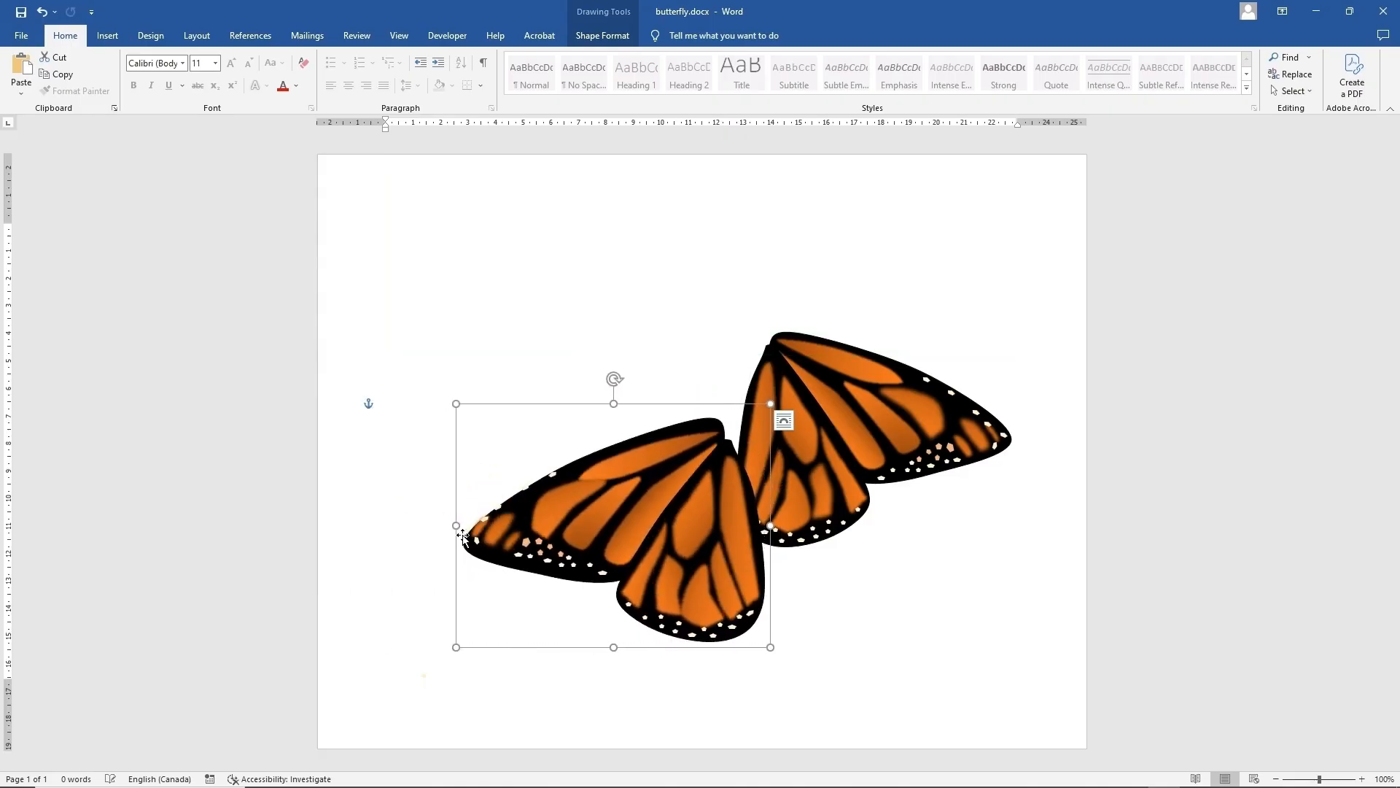
Set the flipped wing group's width to 9.87 cm, and rotate and align both groups as a symmetrical pair with a narrow gap between them
click(871, 368)
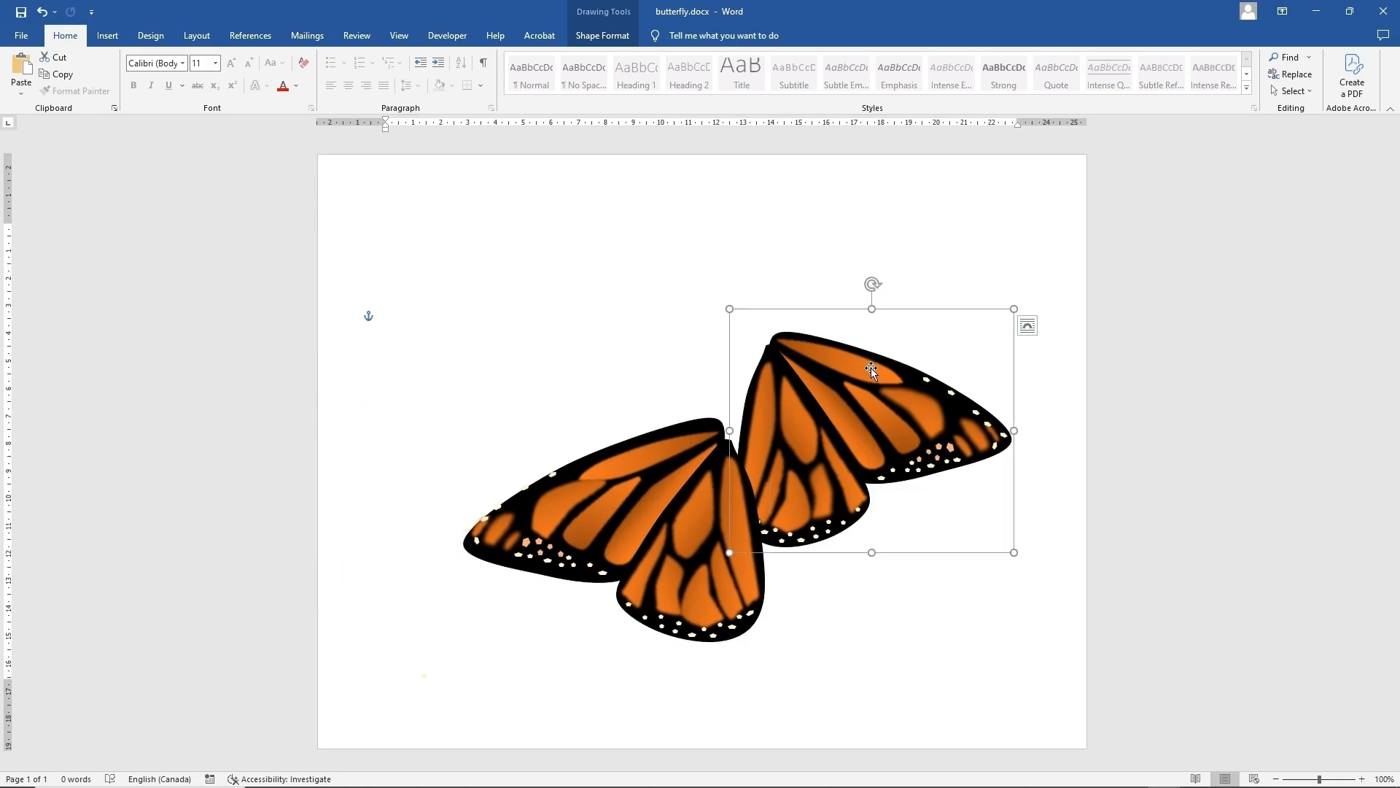
click(611, 36)
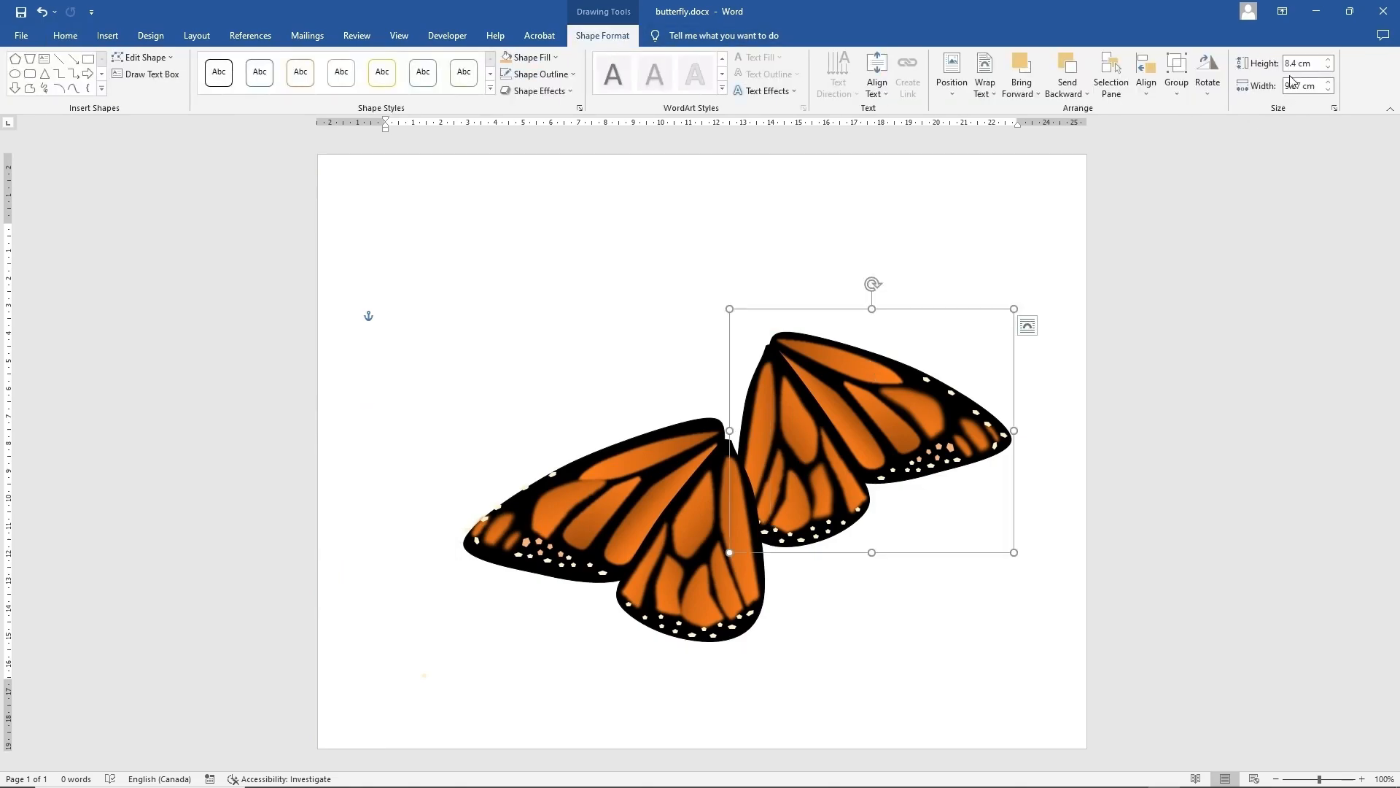
click(693, 476)
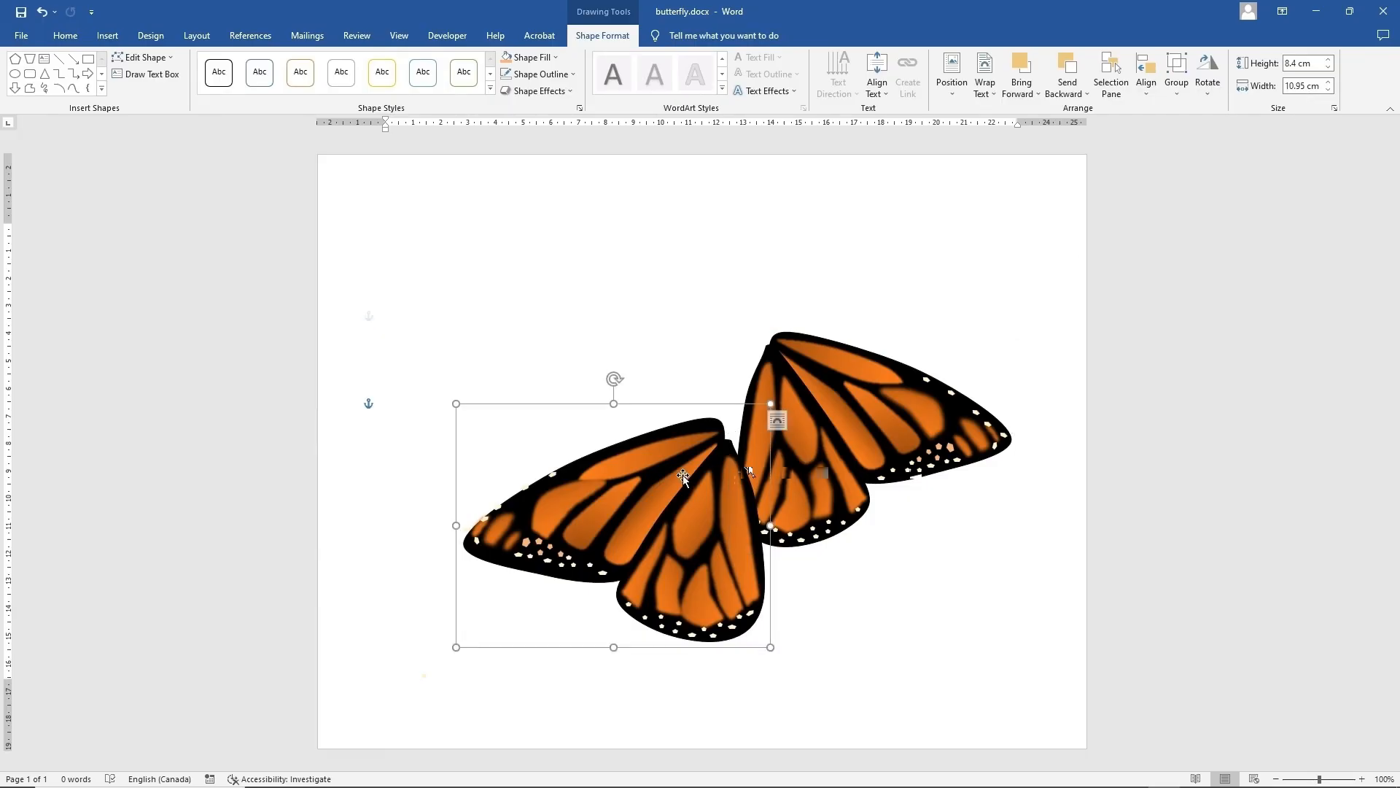
click(1306, 85)
text(9.87)
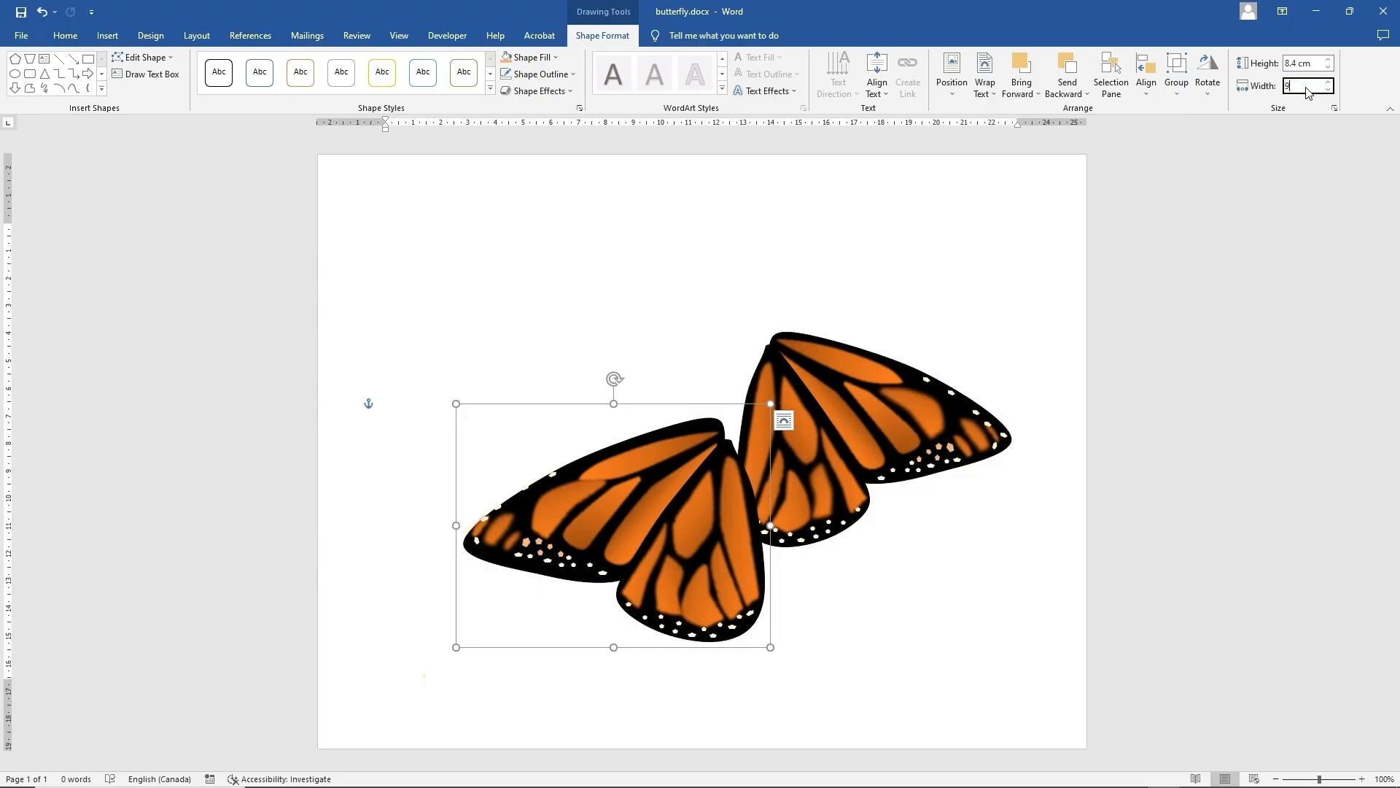
key(Return)
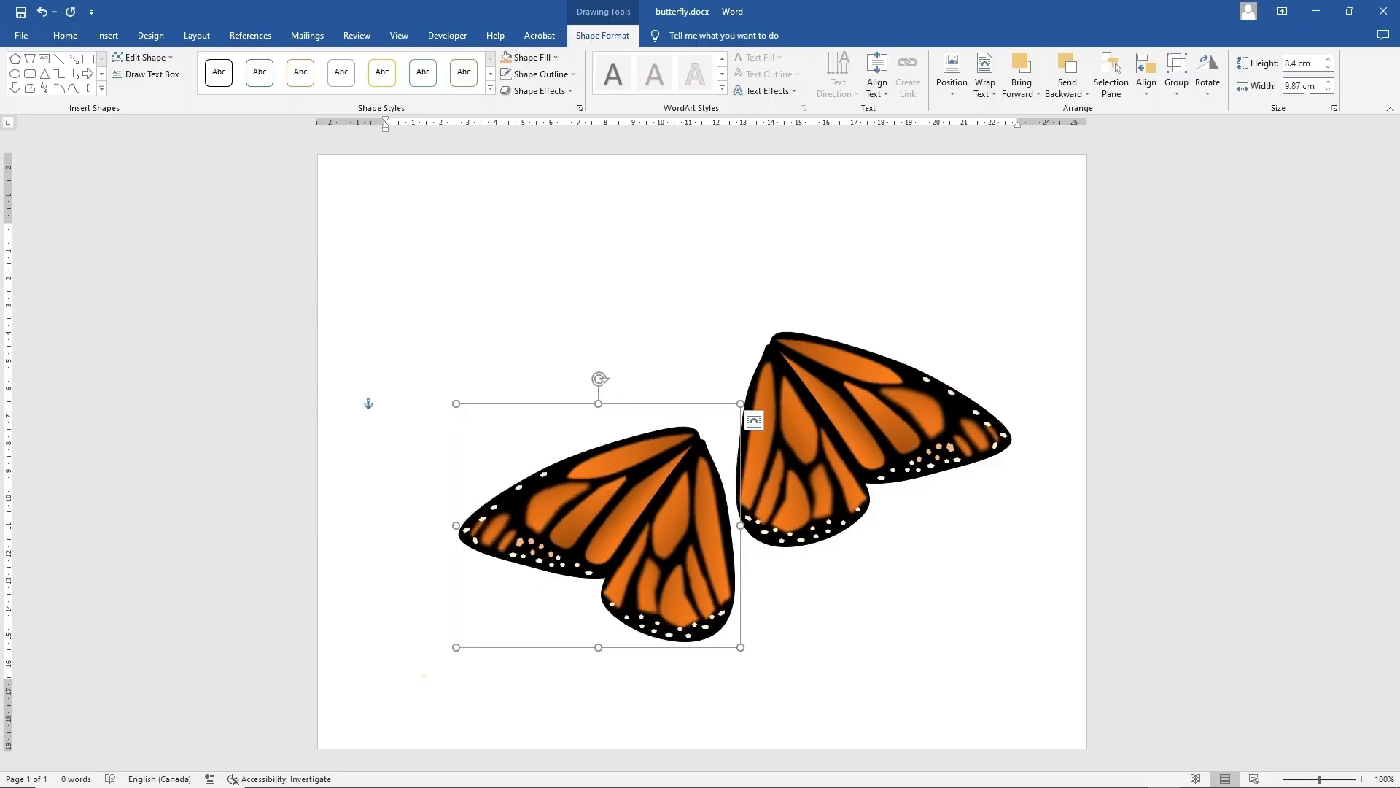
click(913, 391)
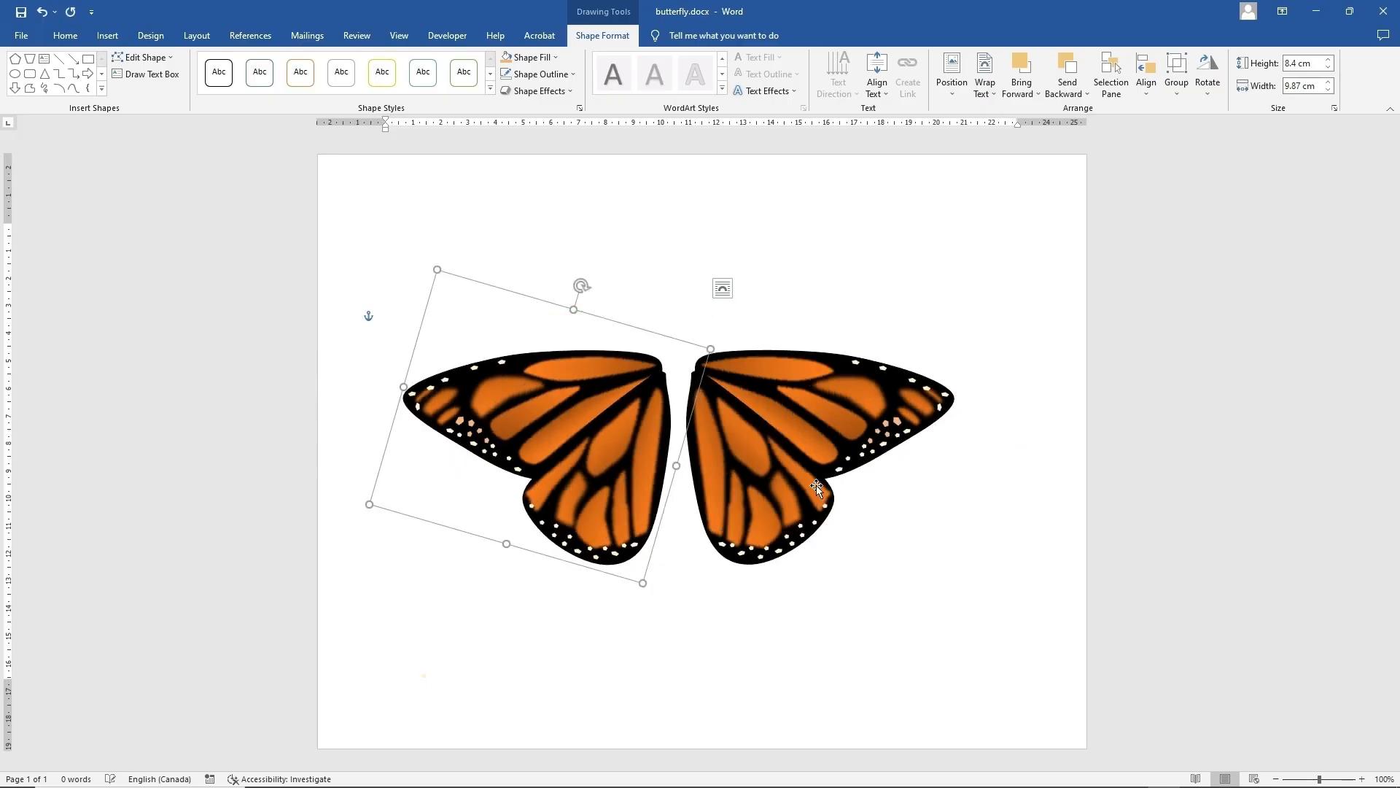
click(925, 537)
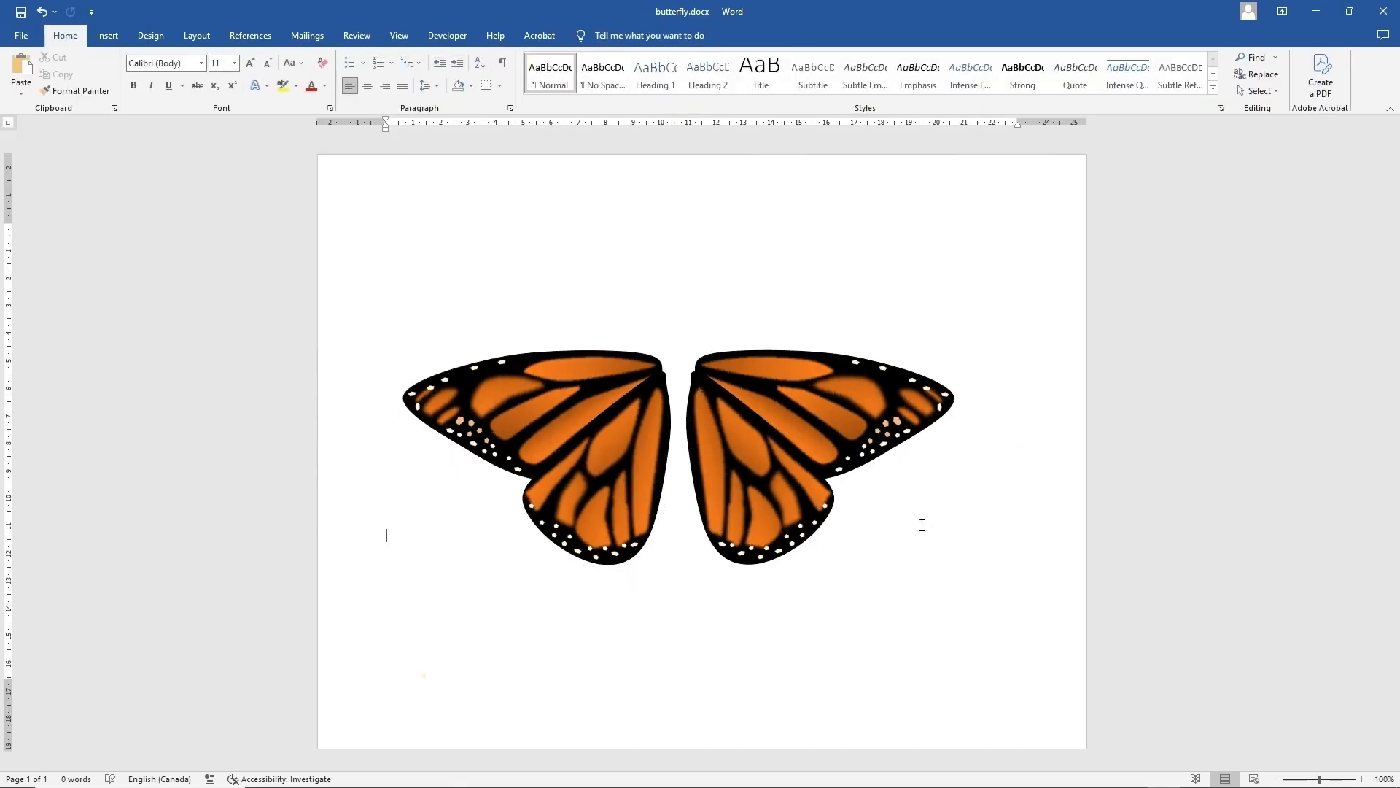
Draw a tall narrow oval about 5.9 cm high and 1.38 cm wide, and place it between the wings as the body
click(109, 37)
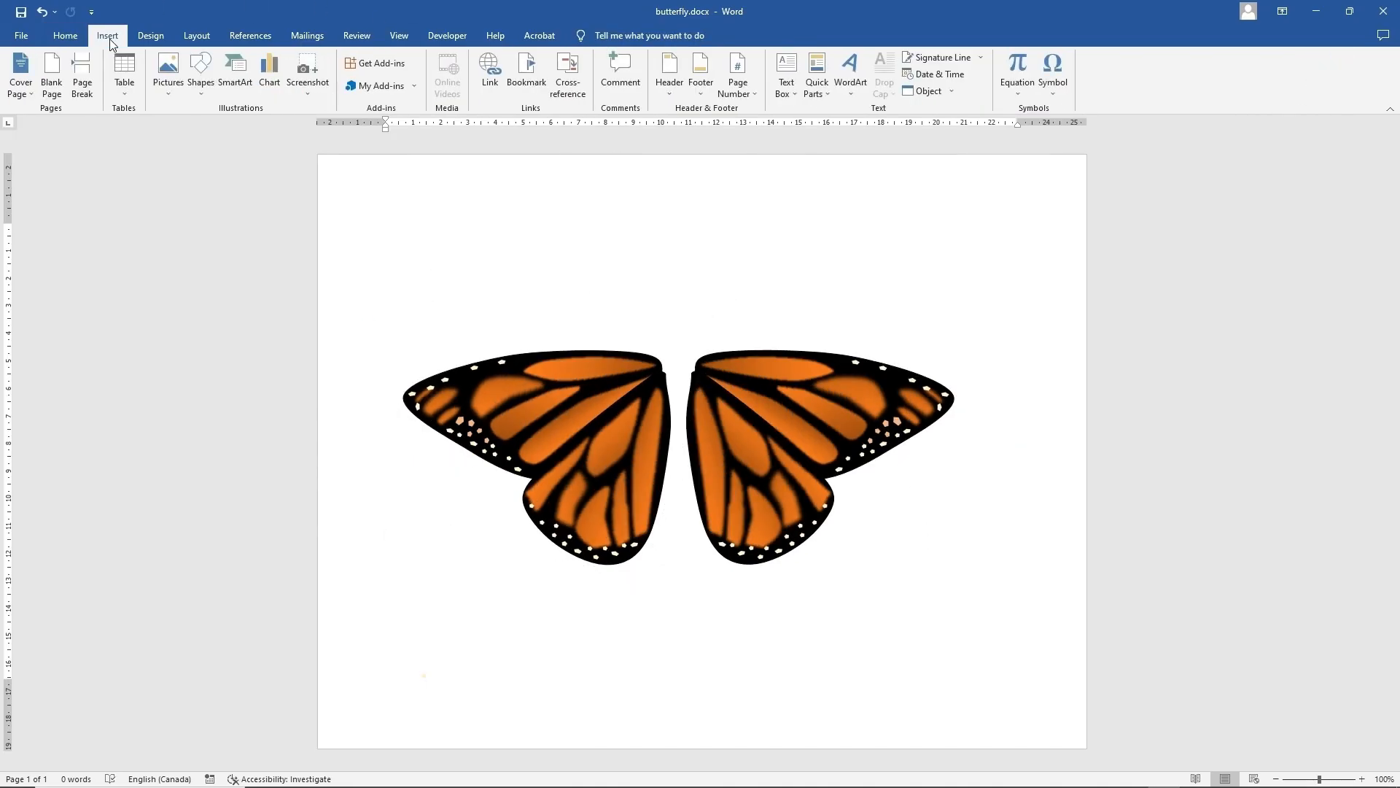
click(208, 73)
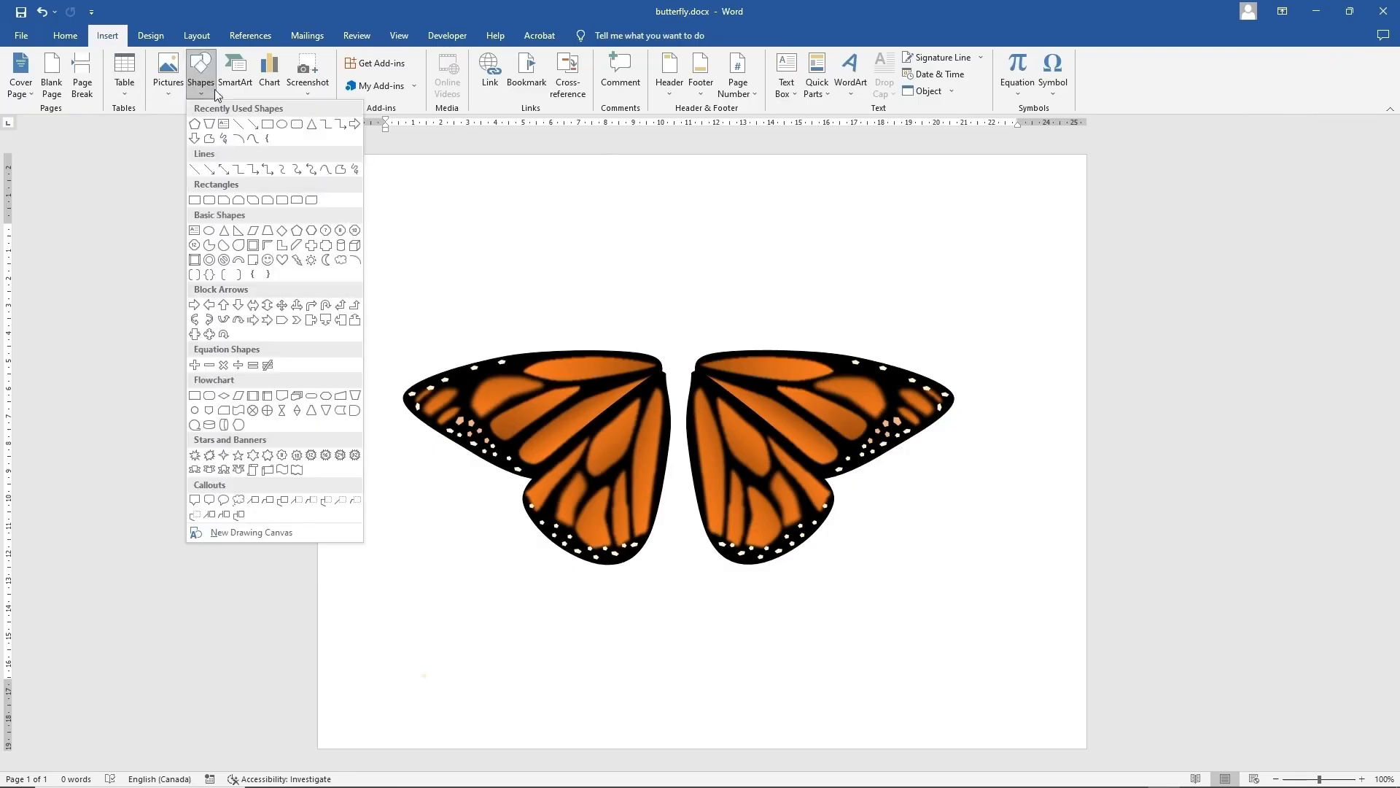
click(282, 126)
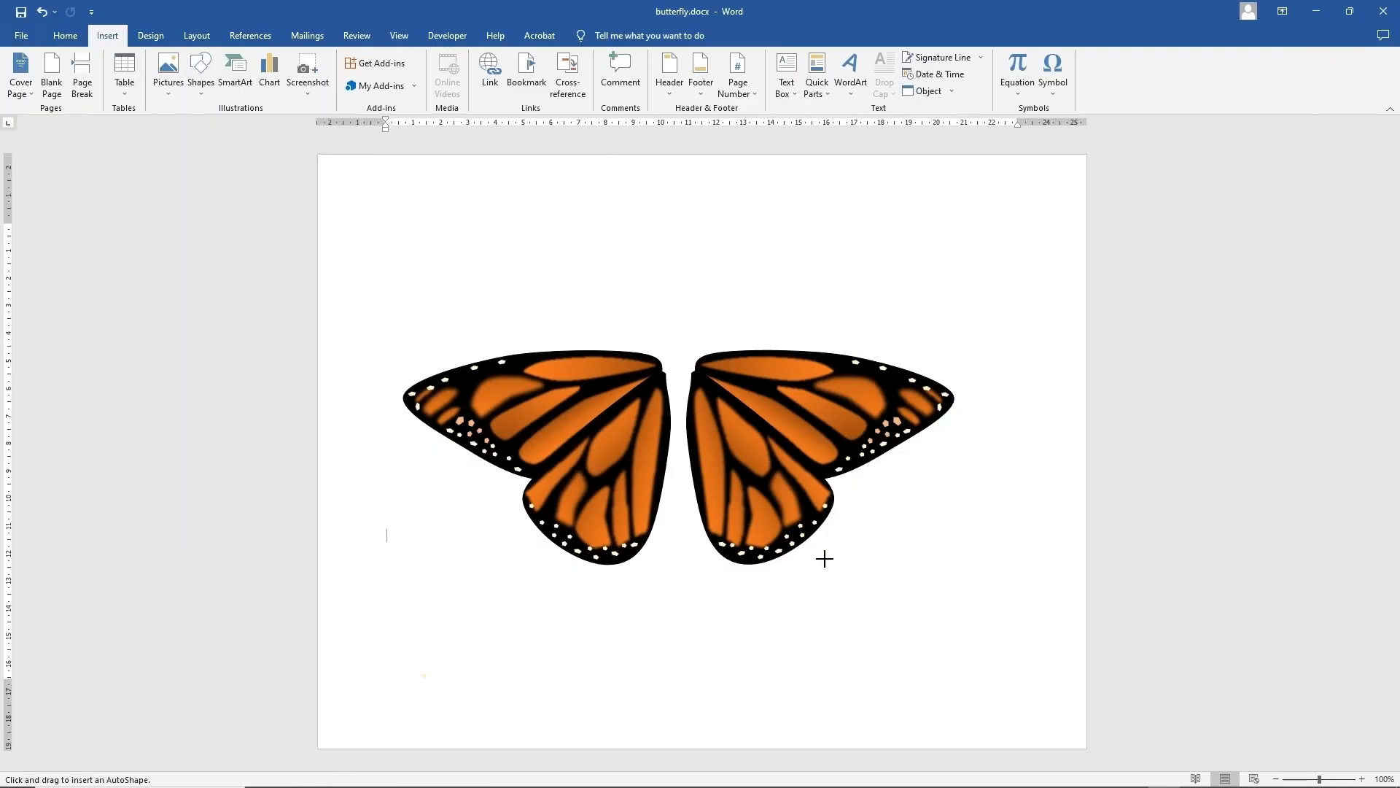
drag(907, 509, 956, 683)
drag(704, 332, 698, 328)
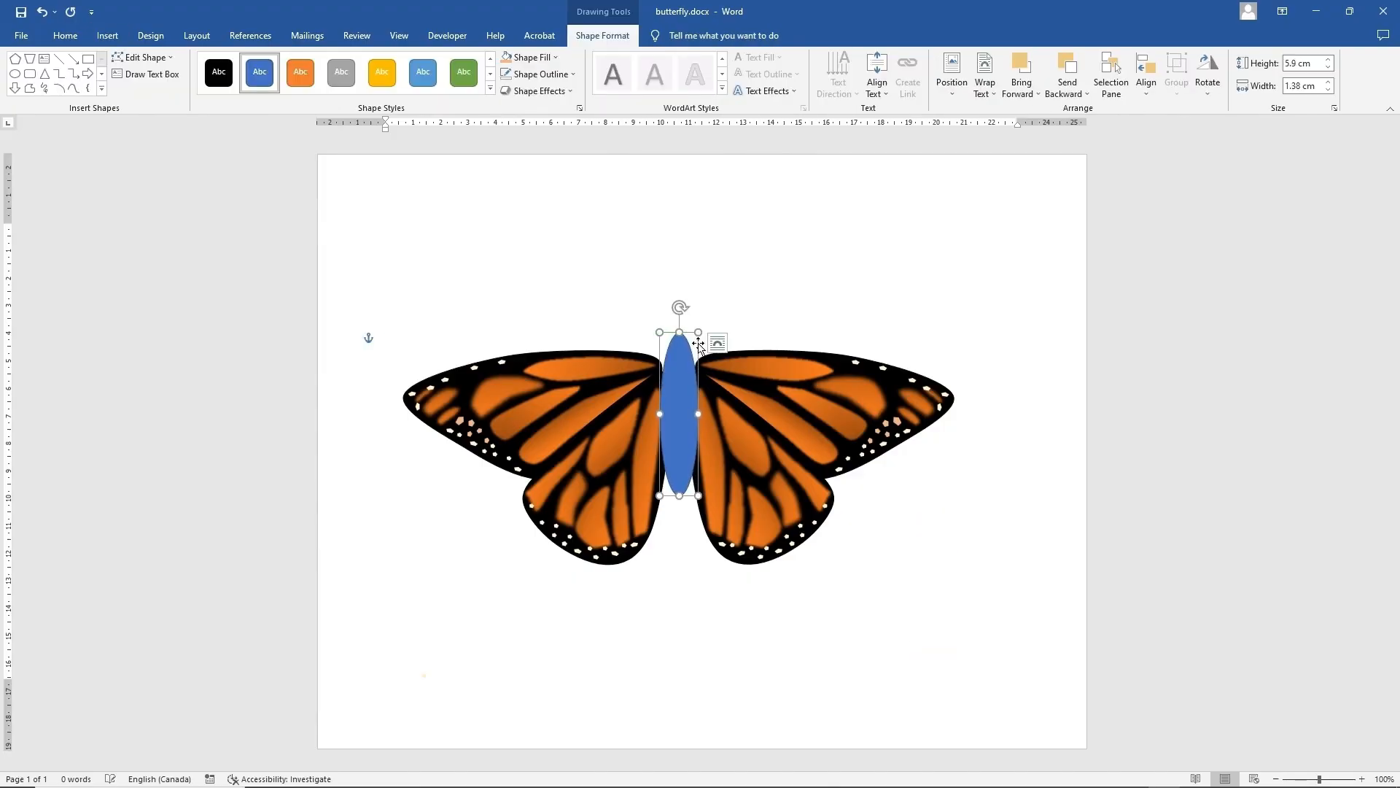
Fill the body oval with black and remove its outline
click(216, 77)
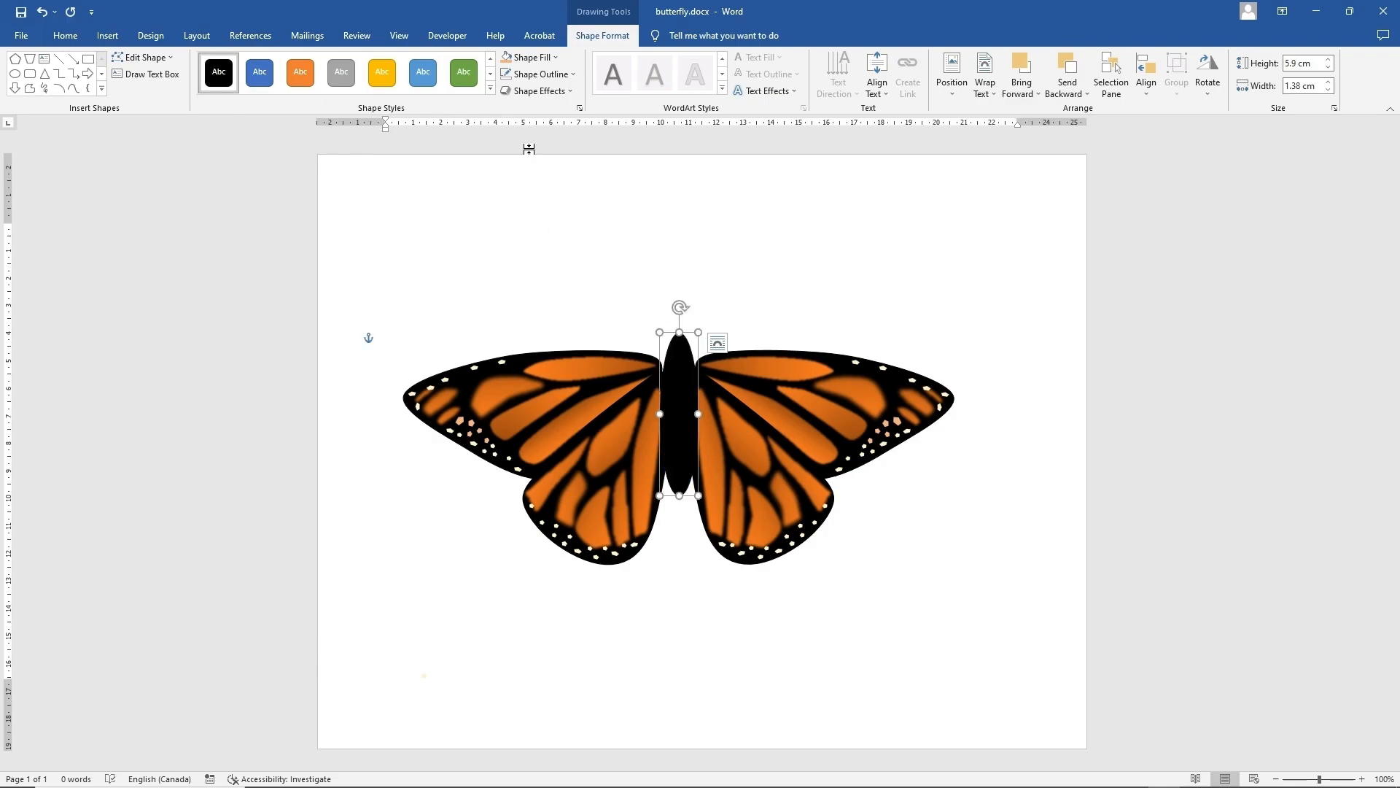
click(535, 75)
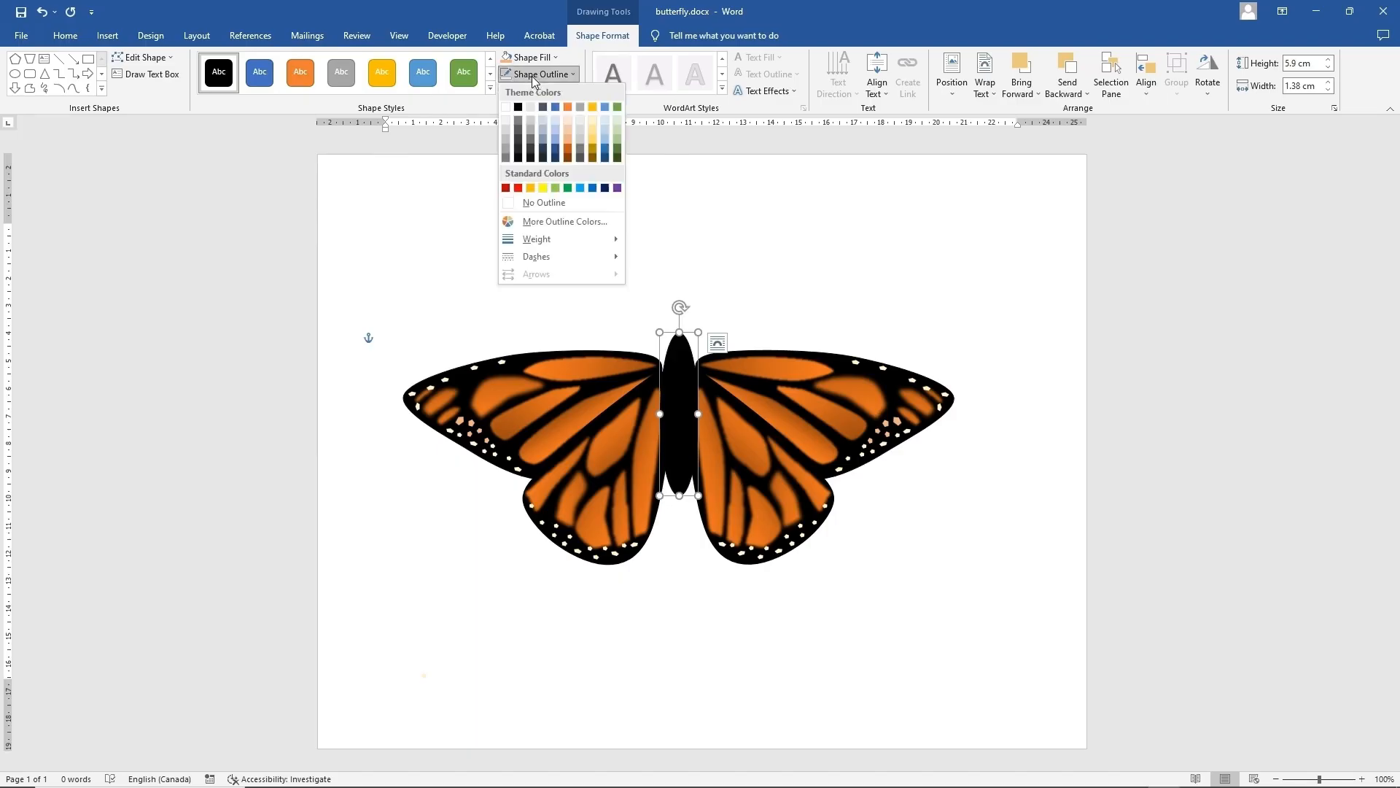
click(542, 203)
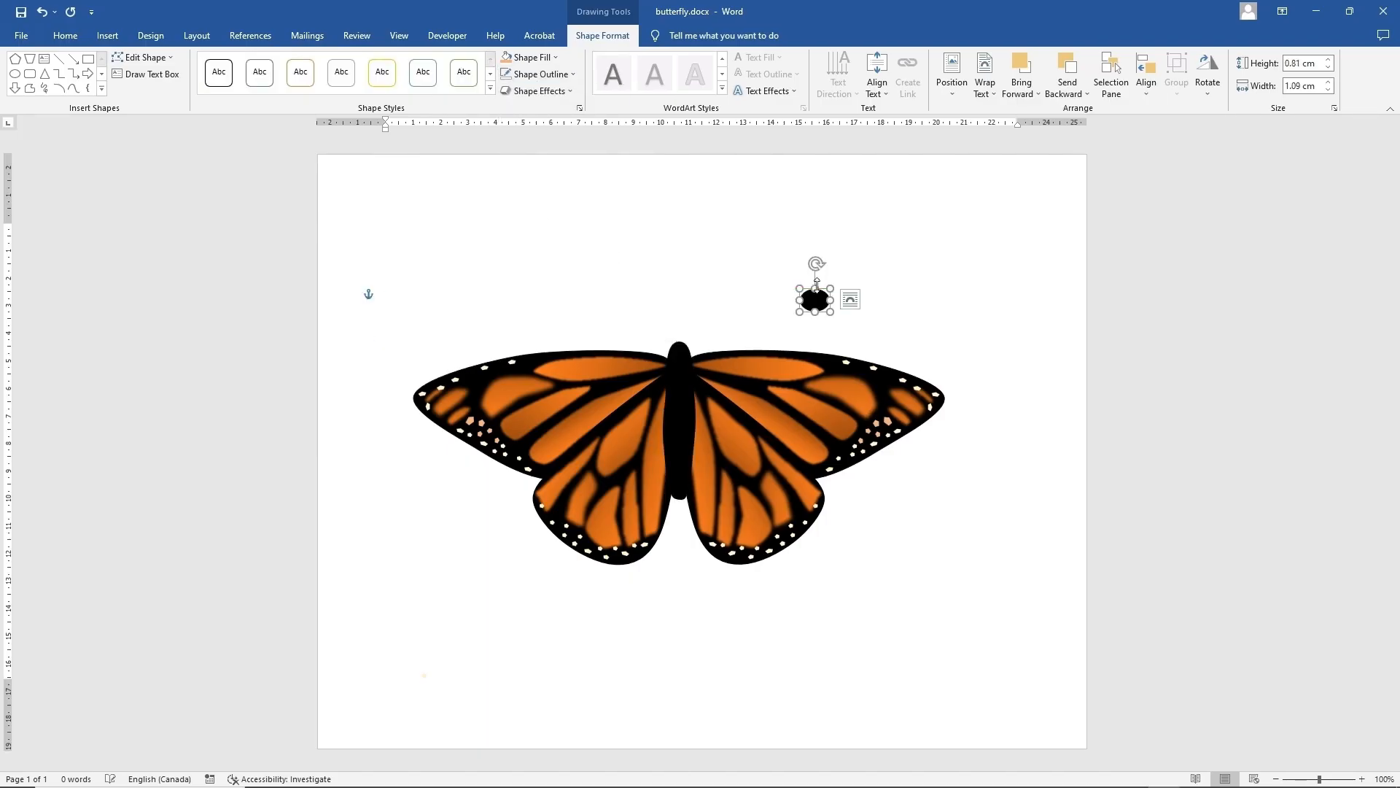
Place the black circle on top of the body as the head and make a smaller copy of it, about 0.58 by 0.79 cm
drag(816, 282, 679, 343)
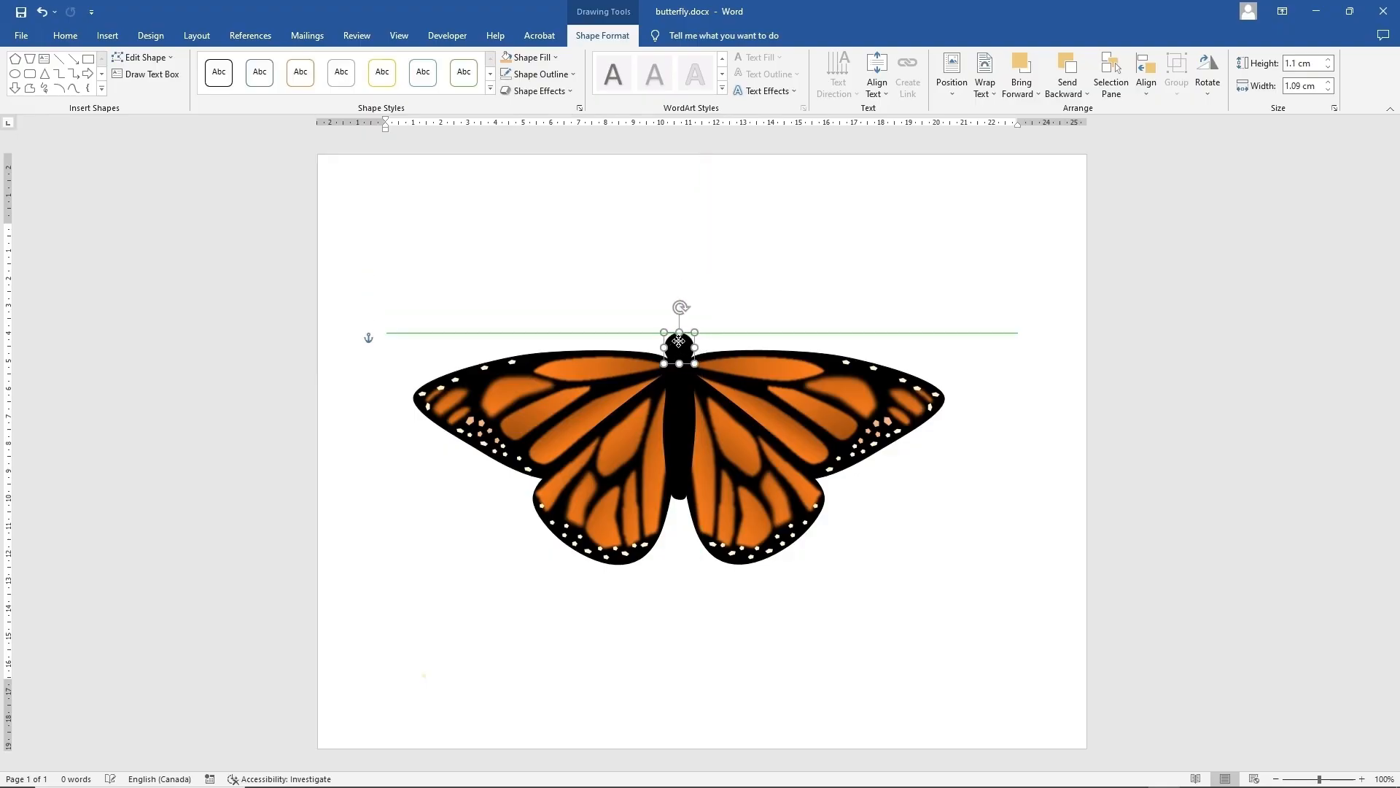
right_click(680, 343)
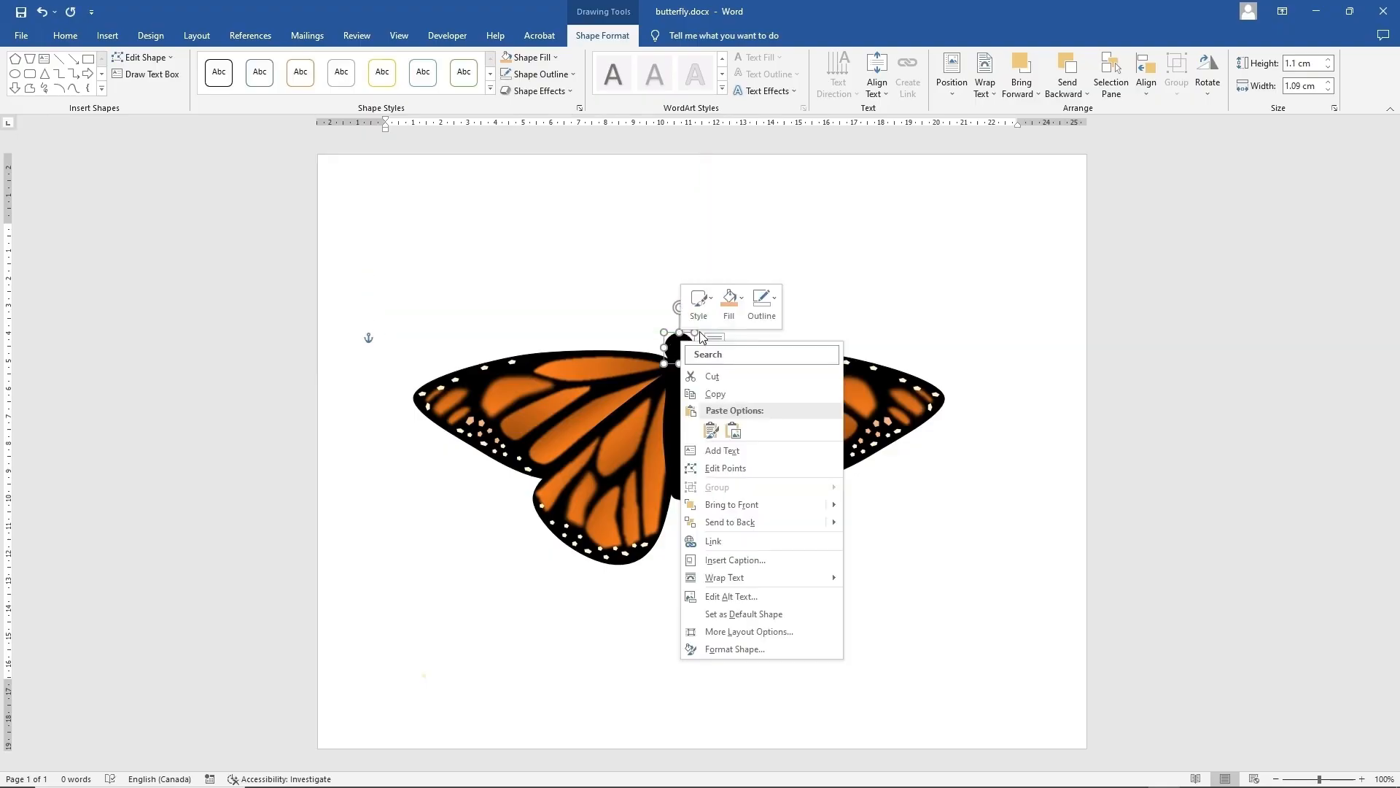
click(719, 400)
right_click(793, 247)
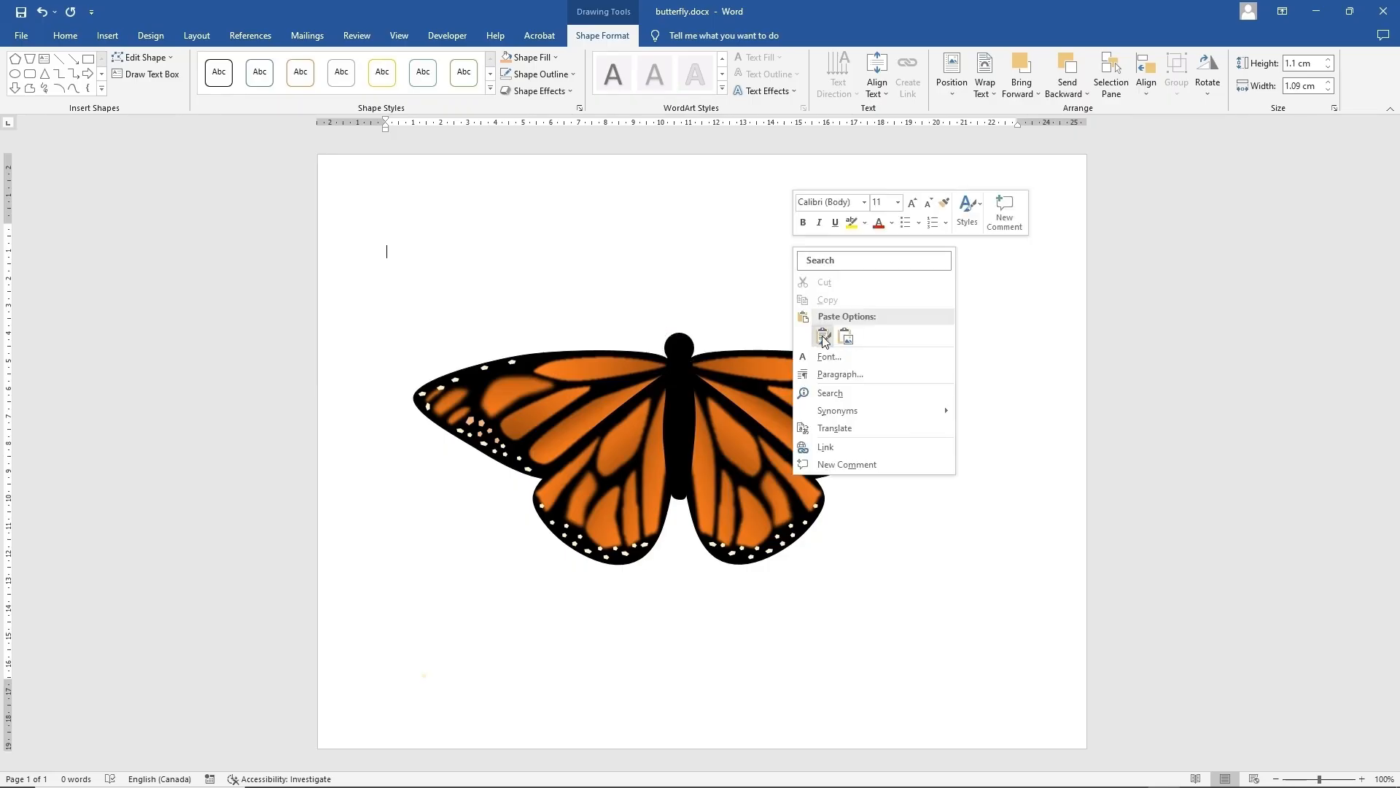
click(839, 337)
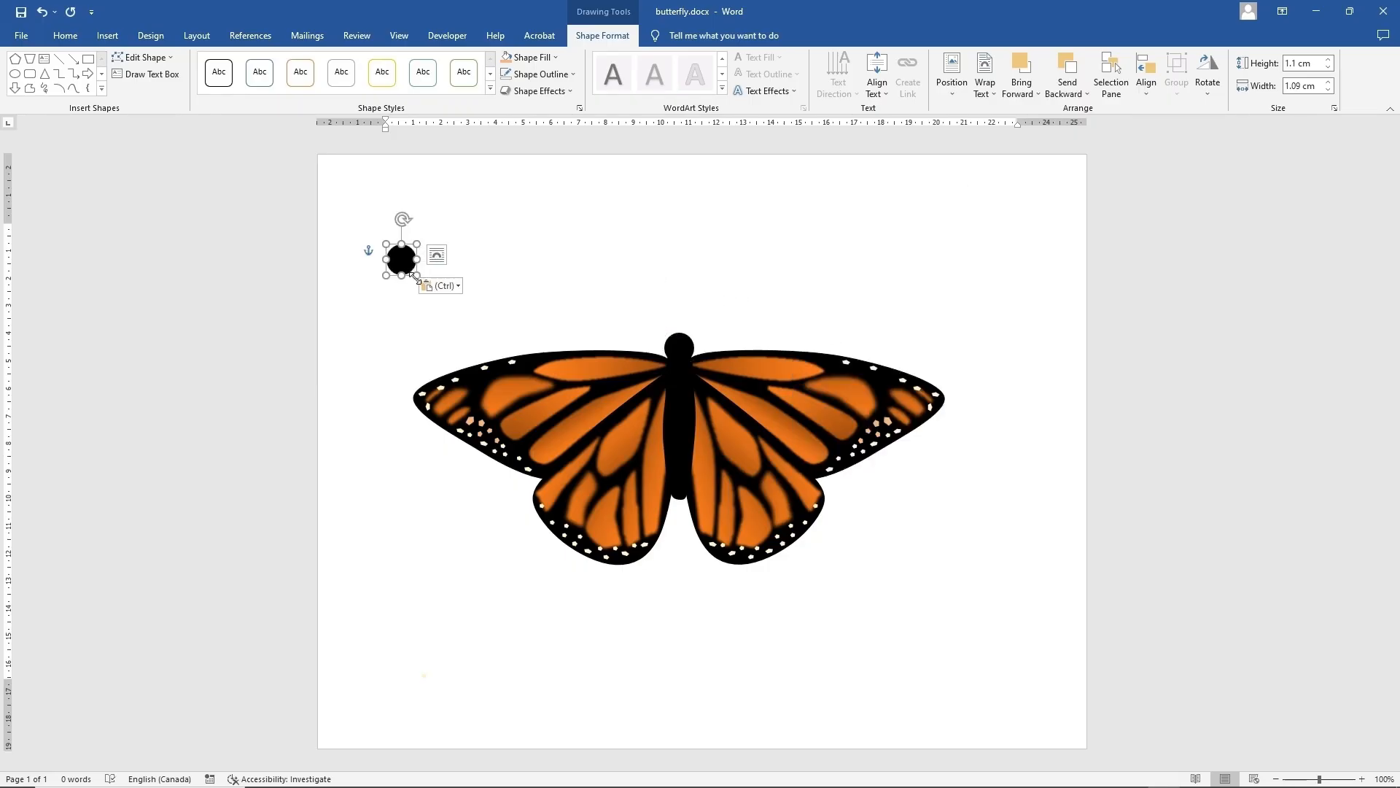
drag(417, 274, 406, 260)
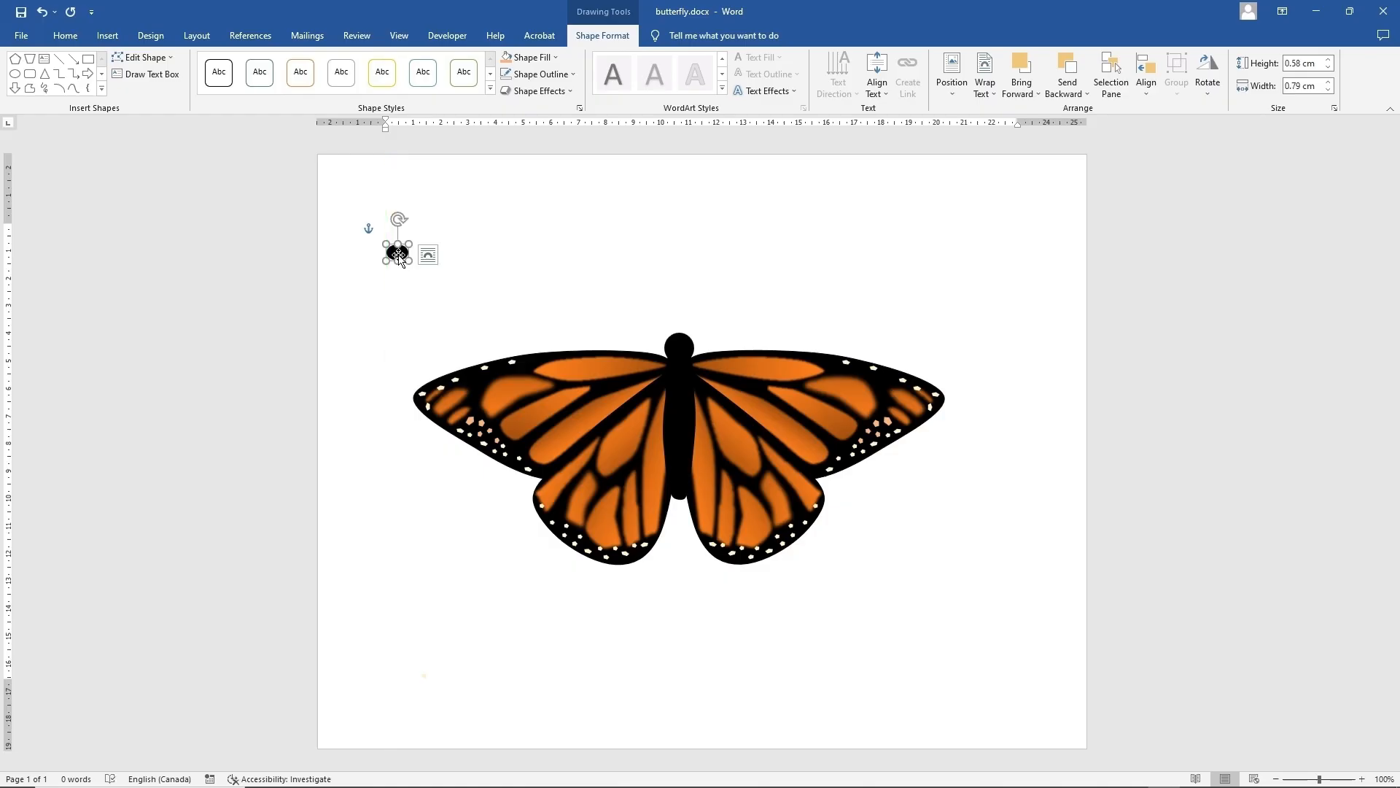
Duplicate the small black oval and place the duplicate over the upper right edge of the head
right_click(398, 257)
click(484, 250)
right_click(486, 253)
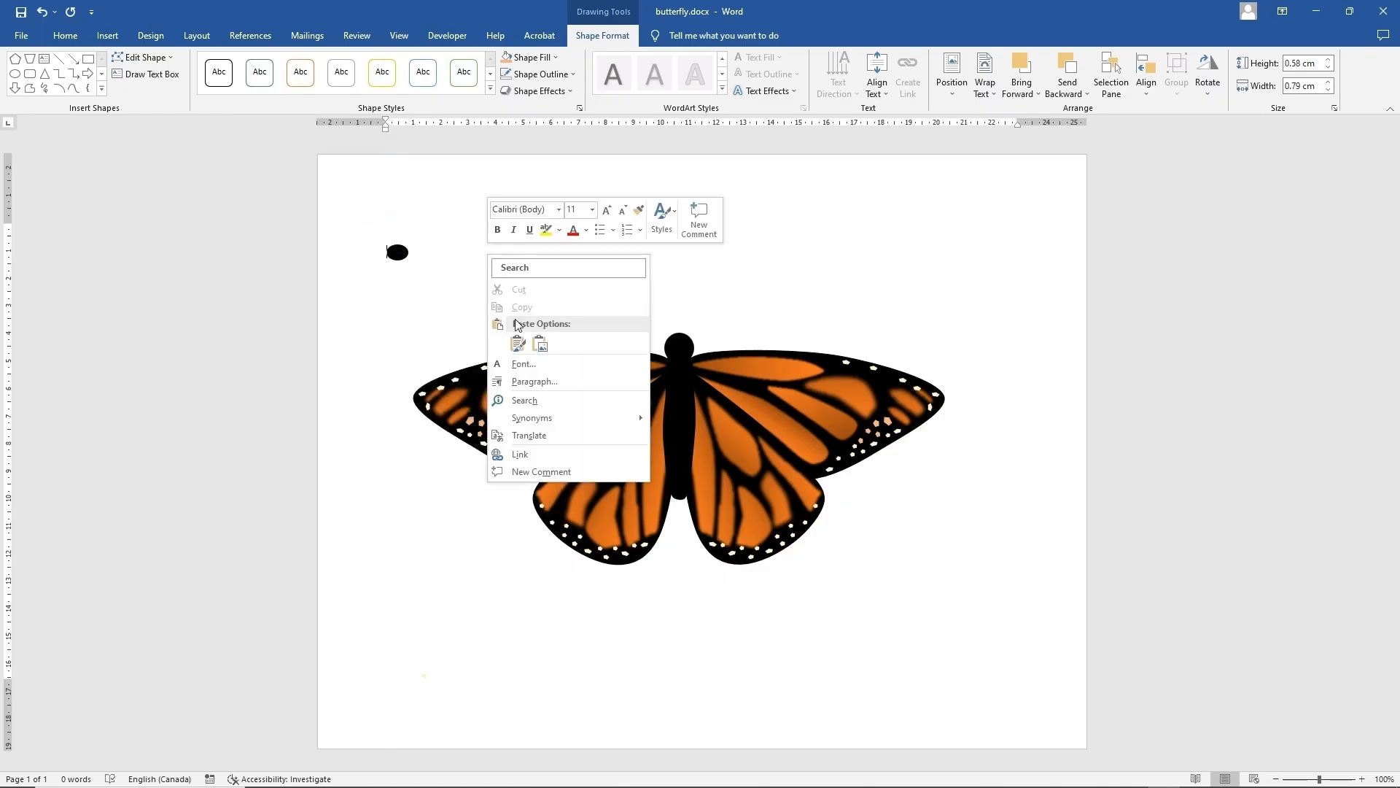
click(518, 344)
drag(536, 287, 689, 335)
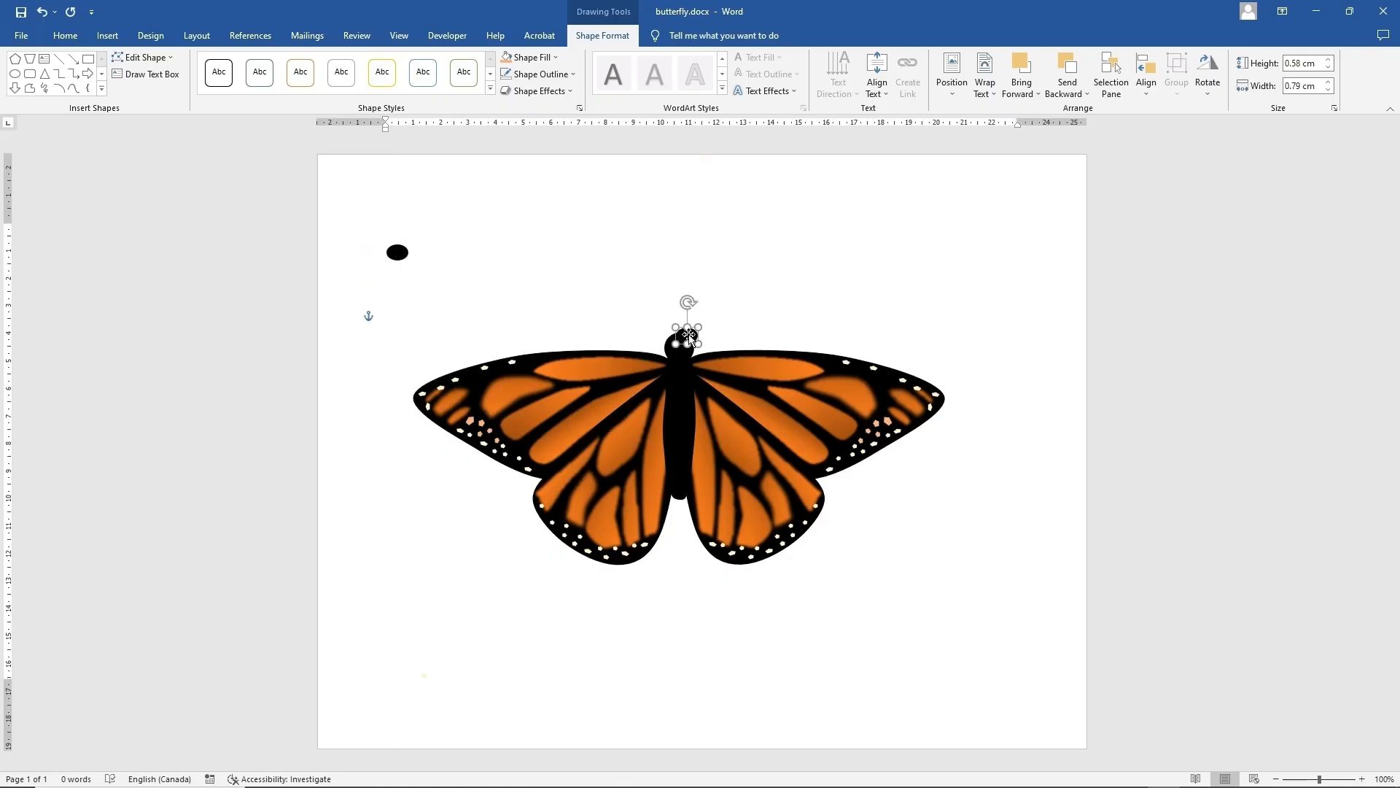
Place the remaining small black oval over the upper left edge of the head, and paste another copy of it
click(638, 320)
click(671, 335)
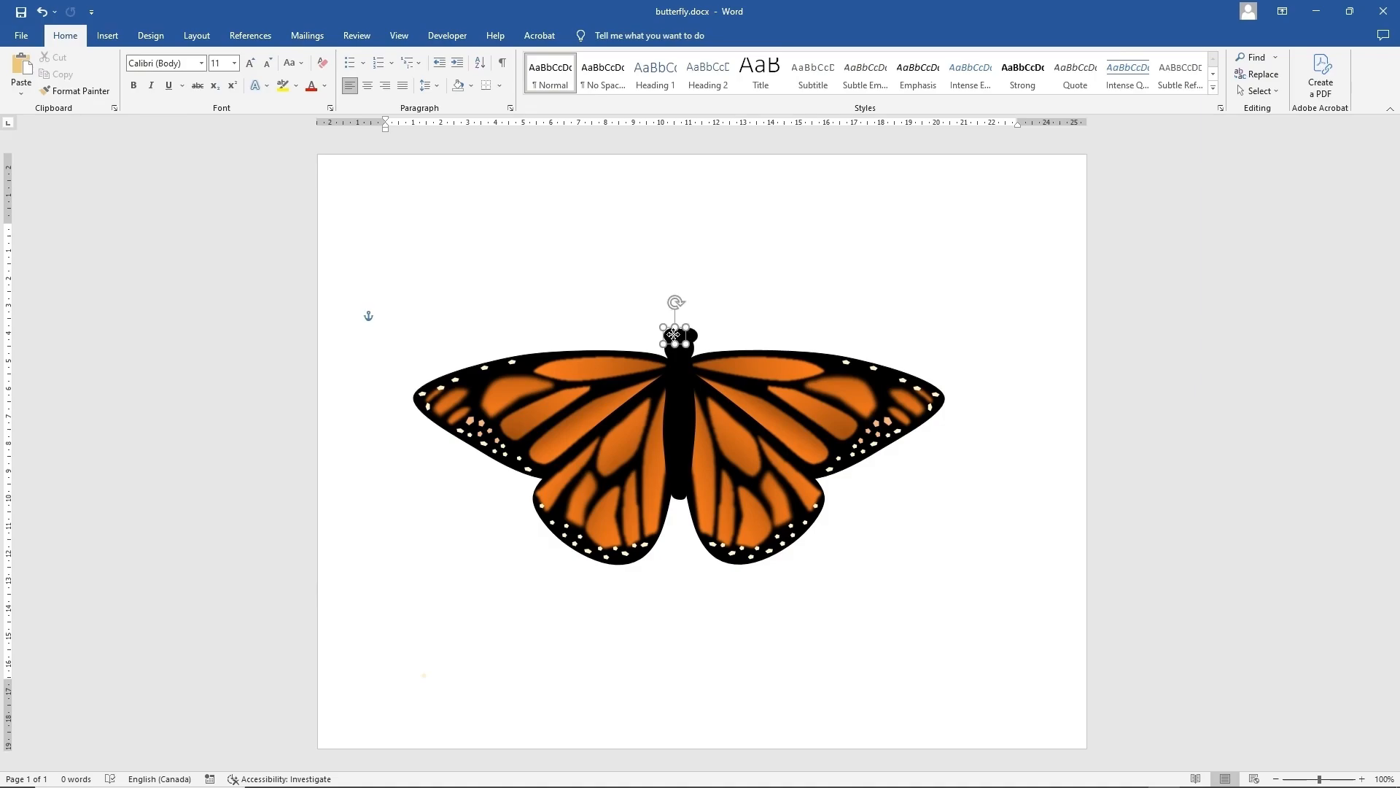
click(421, 232)
key(ctrl+v)
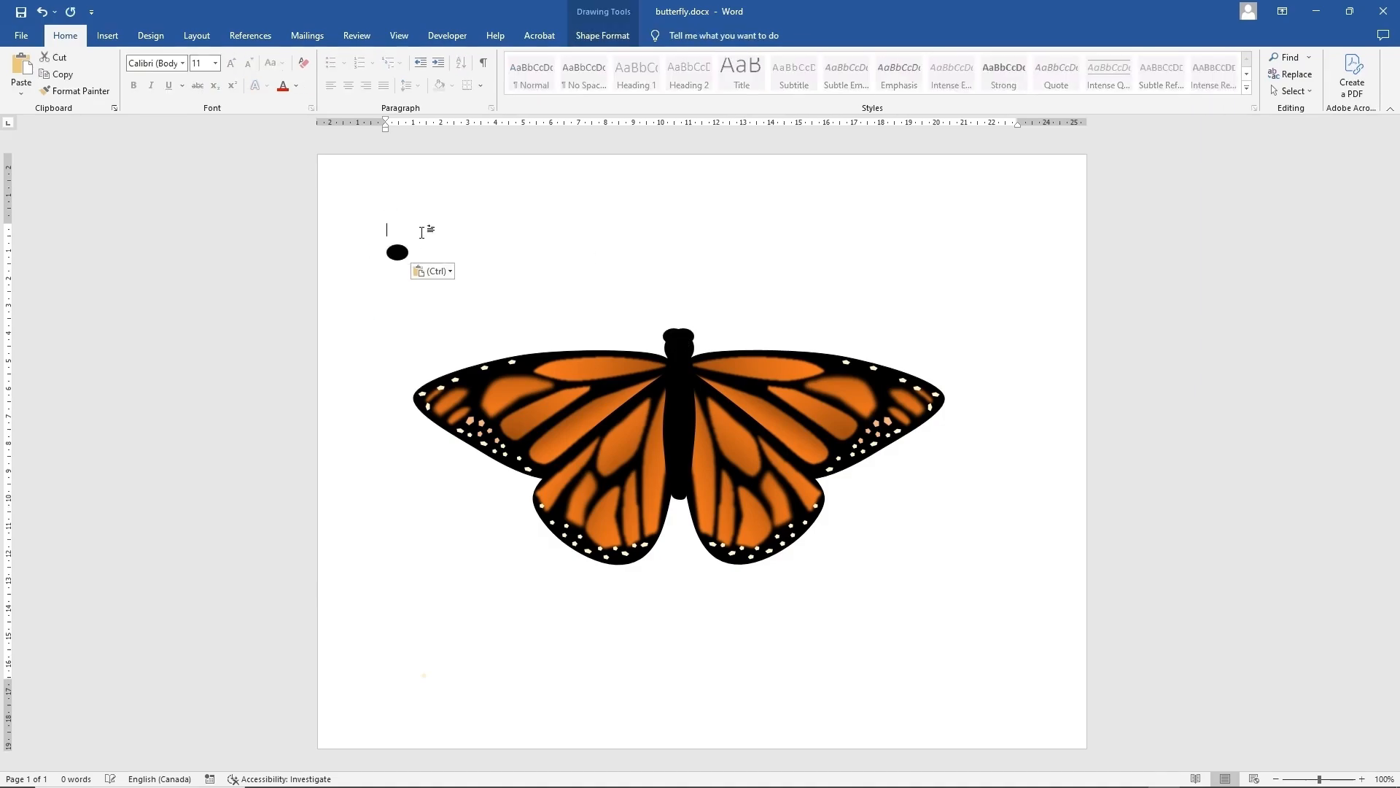
Reshape the pasted oval into a smaller upright one, duplicate it, and place the pair on top of the two head ovals
click(397, 252)
drag(398, 232, 420, 254)
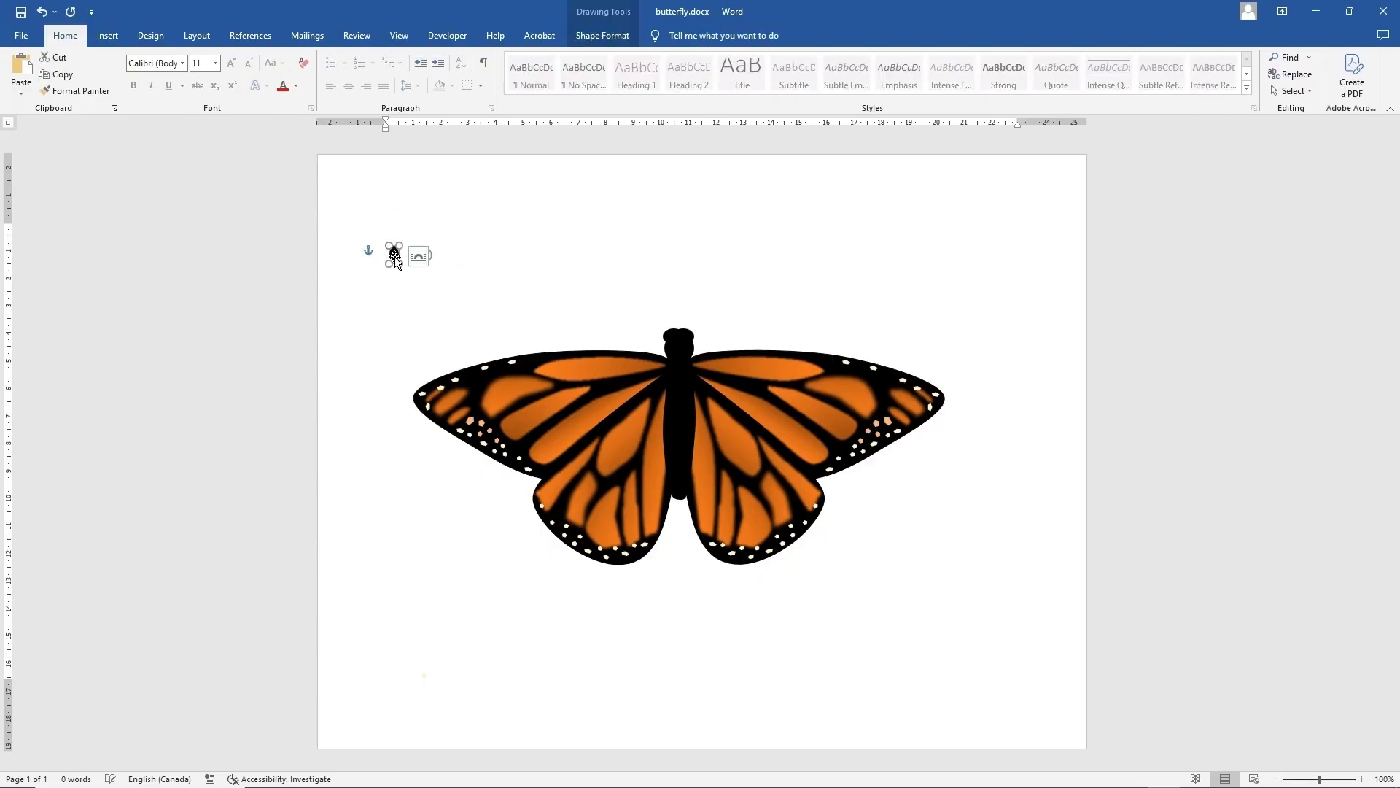
right_click(395, 256)
click(428, 312)
right_click(488, 257)
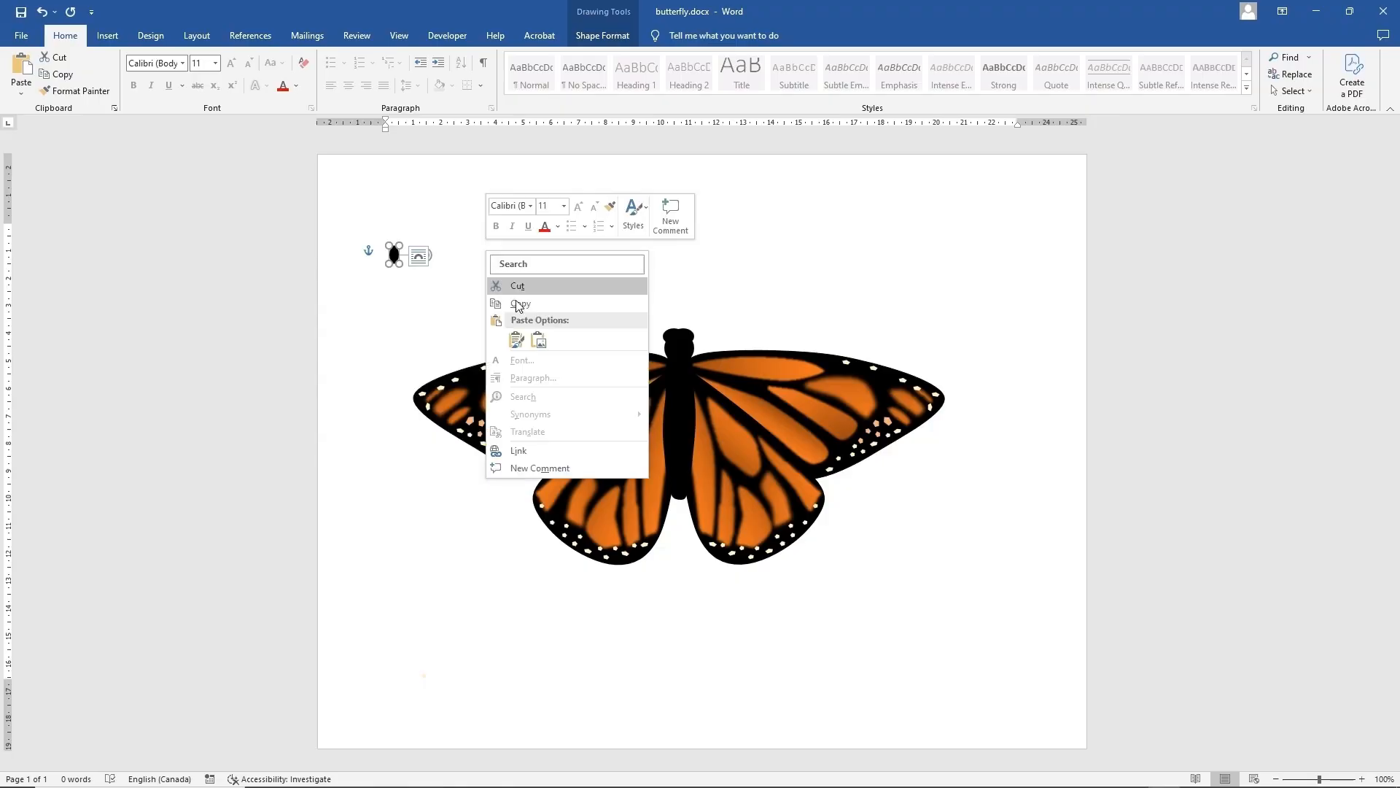
click(524, 335)
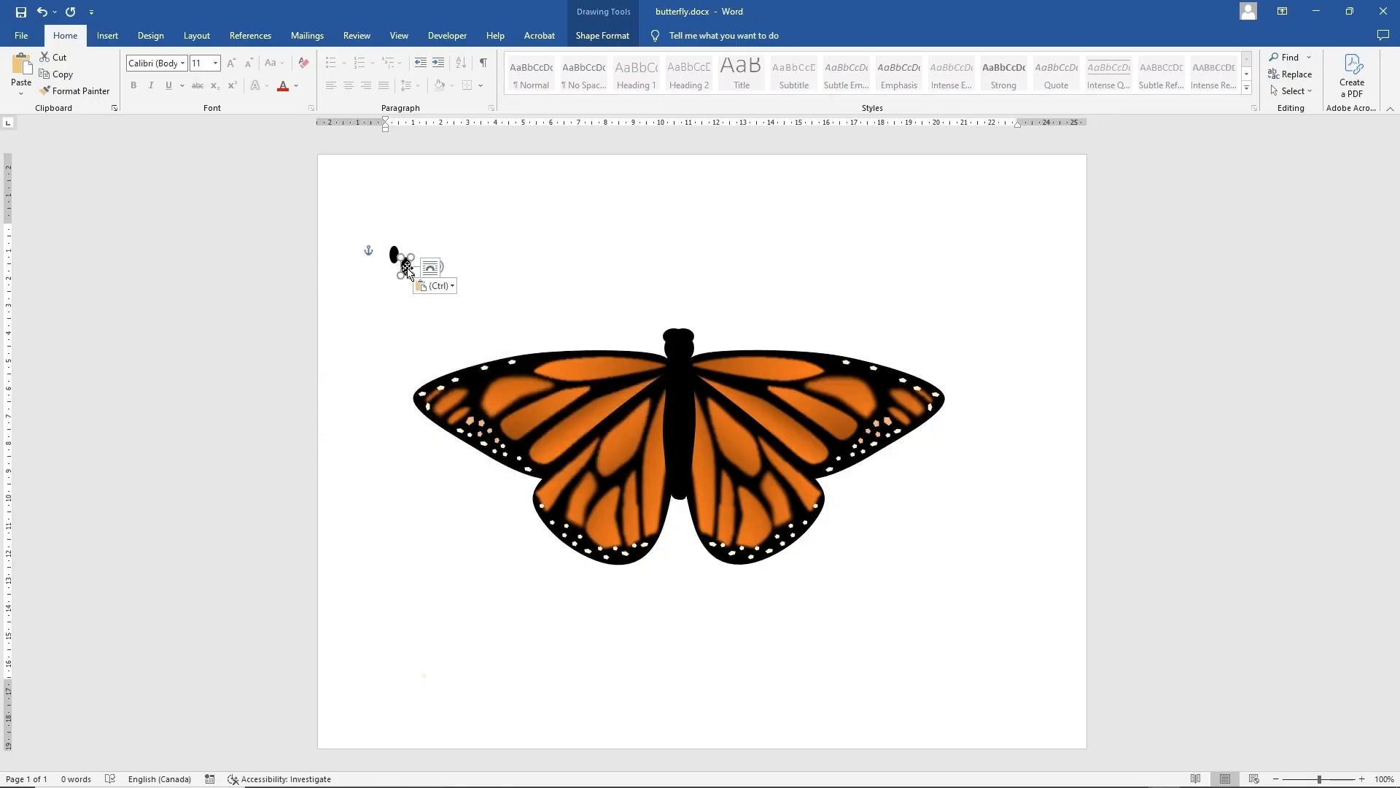
drag(407, 267, 687, 340)
drag(393, 257, 672, 334)
Draw a curved antenna rising from the upper right of the head, about 1.67 cm high and 2.65 cm wide
click(107, 35)
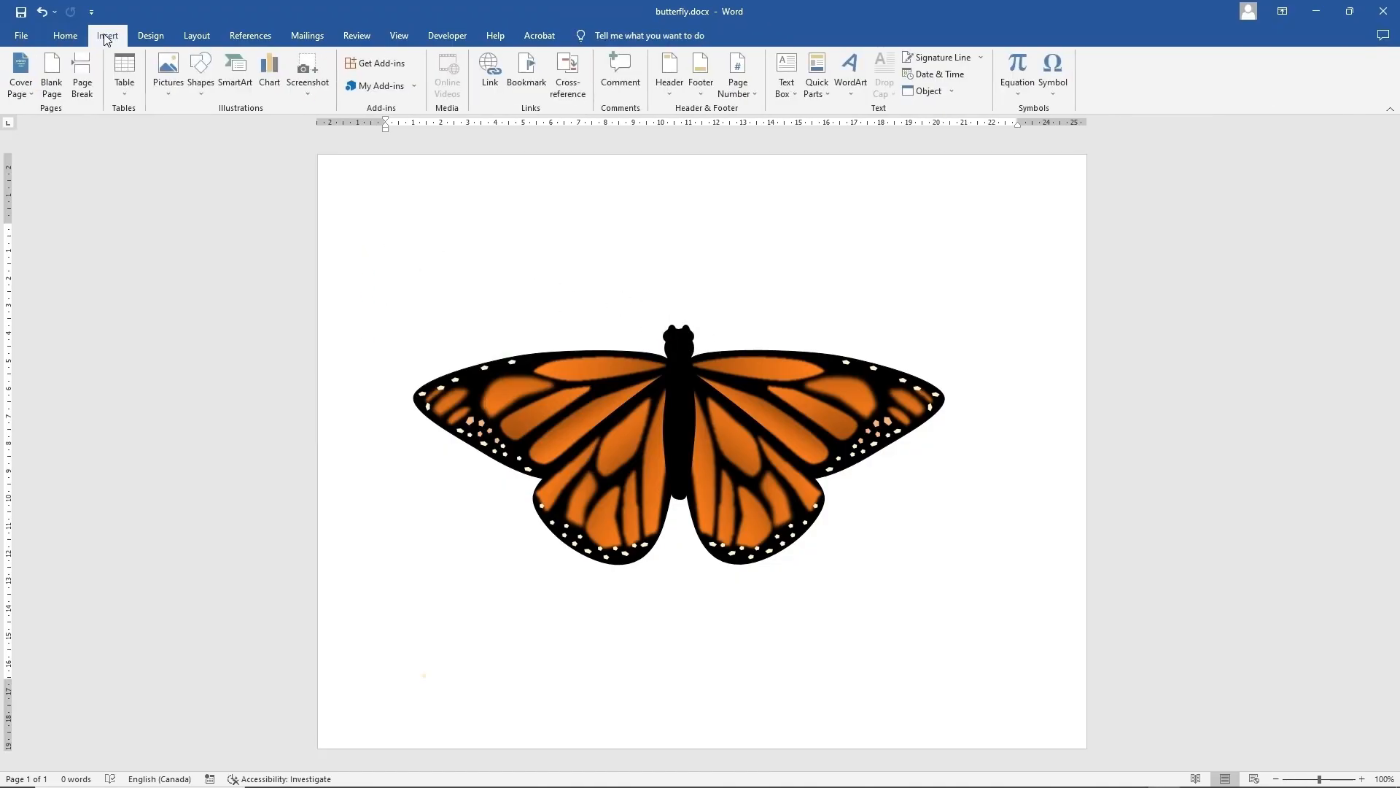
click(199, 73)
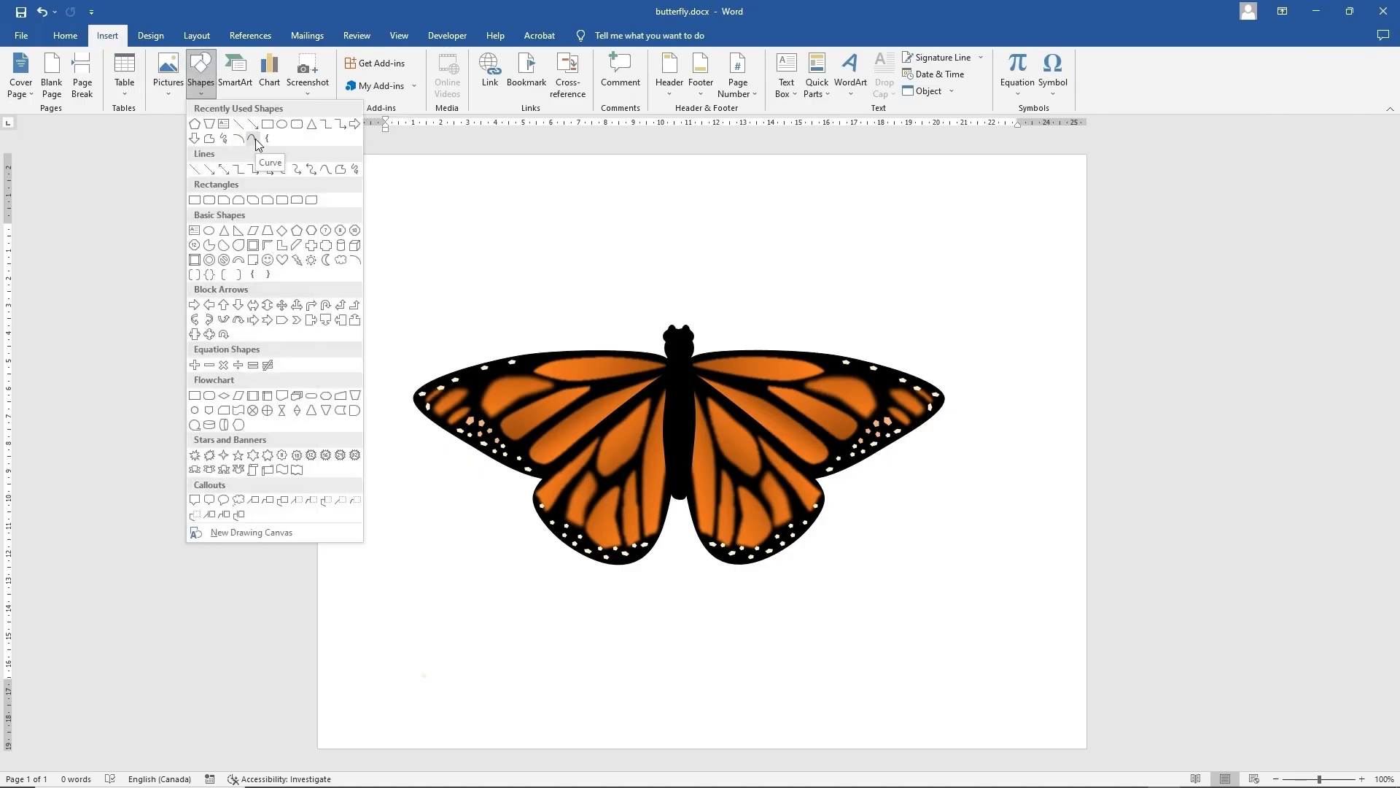
click(253, 139)
click(687, 326)
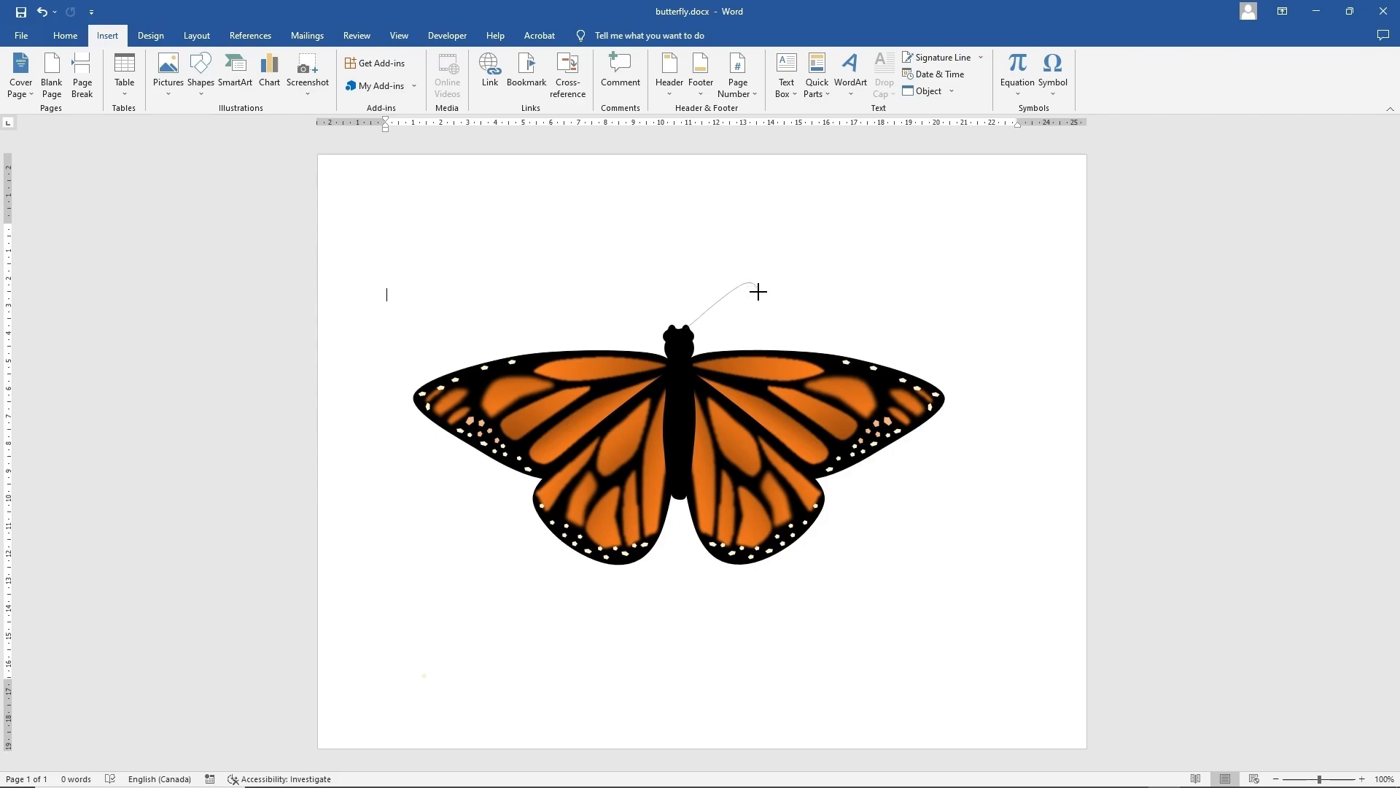
double_click(758, 292)
Apply the black line style to the antenna and set its outline weight to 1½ pt
click(219, 73)
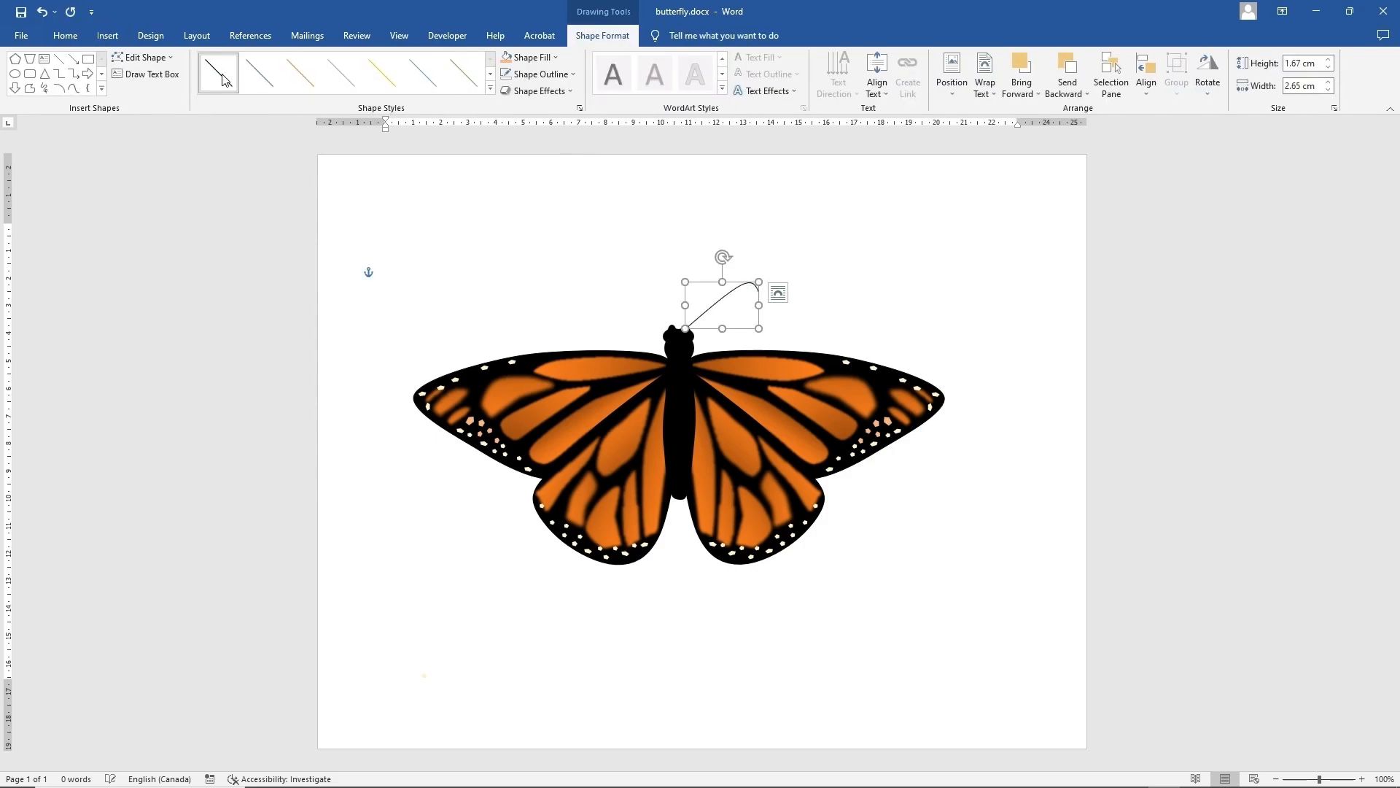
click(540, 74)
mouse_move(569, 233)
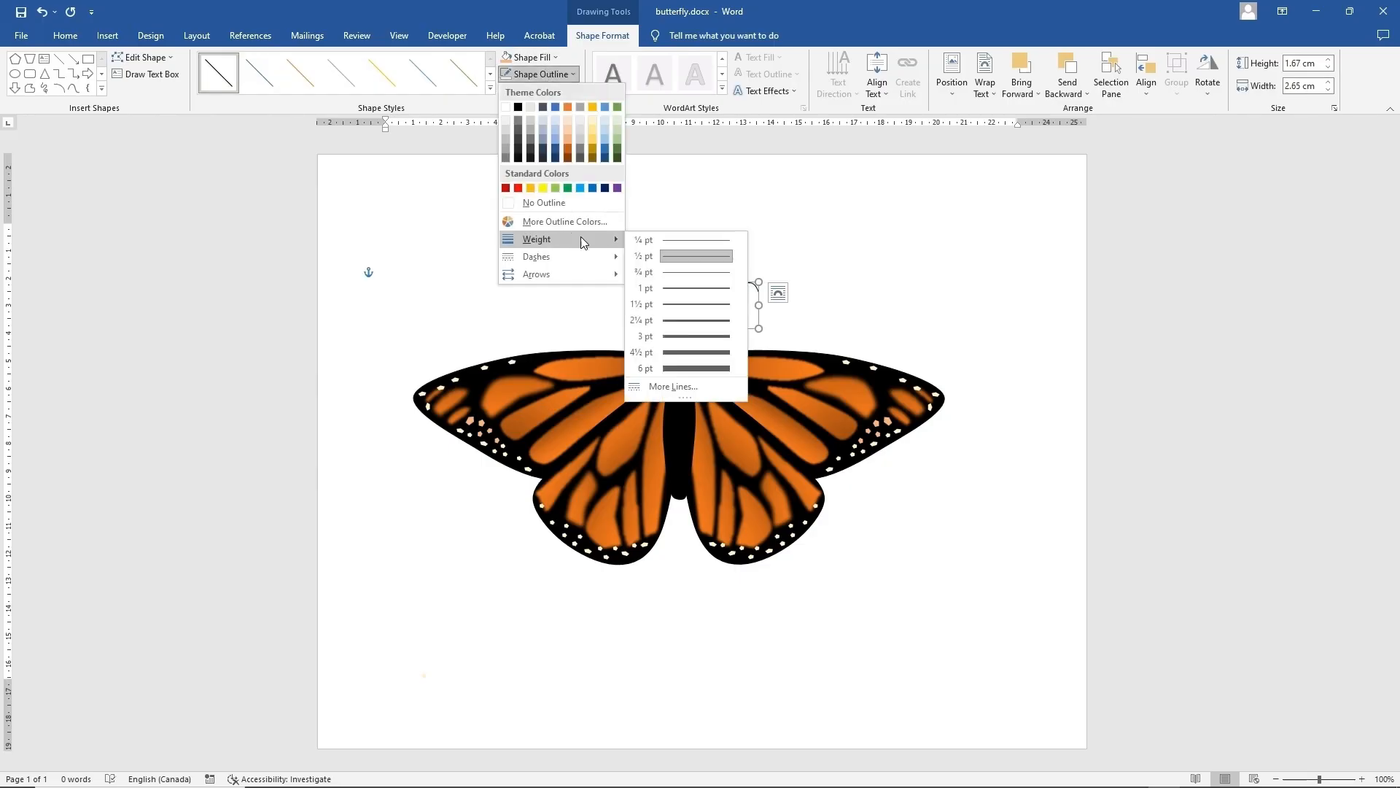
click(687, 305)
Duplicate the antenna, flip the copy horizontally, and attach it to the upper left of the head as a mirror image
right_click(841, 259)
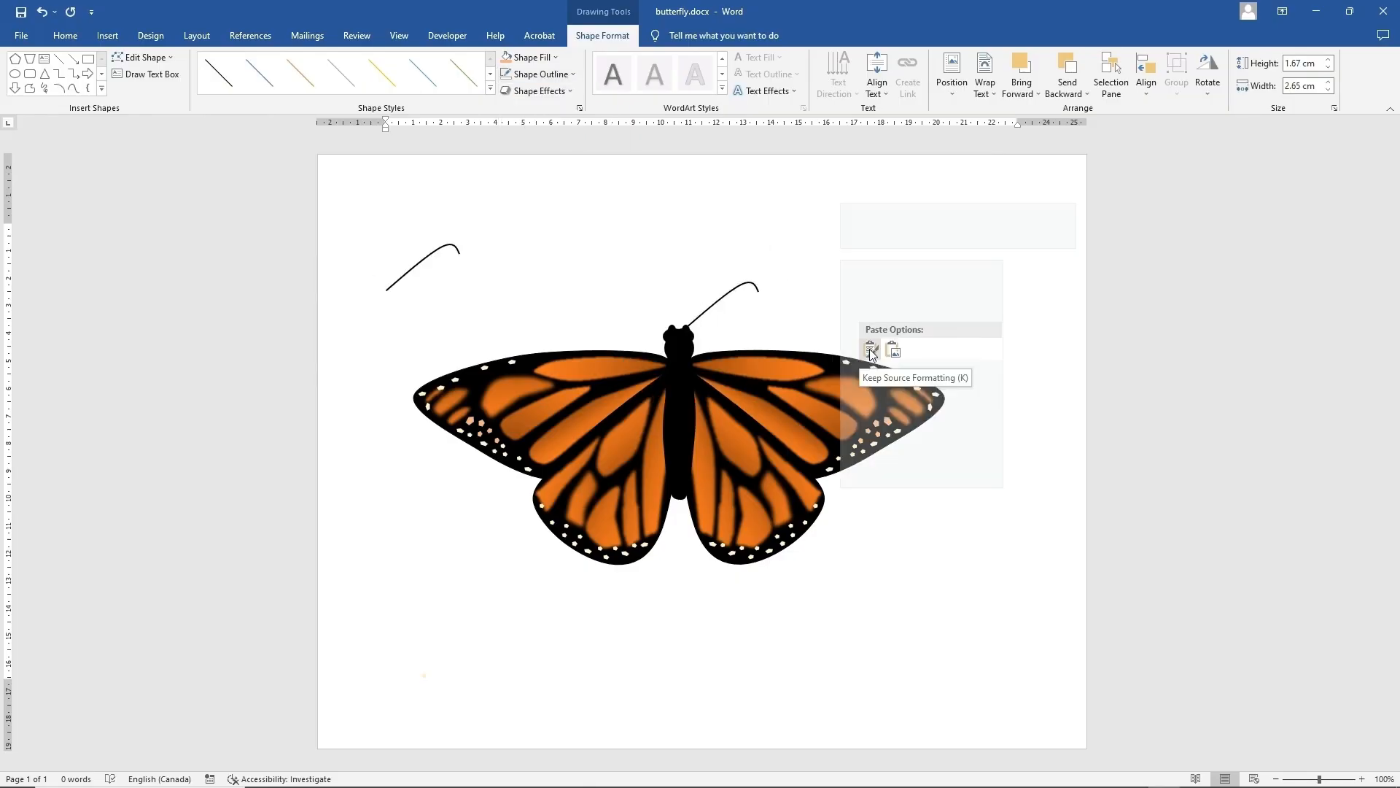
click(871, 351)
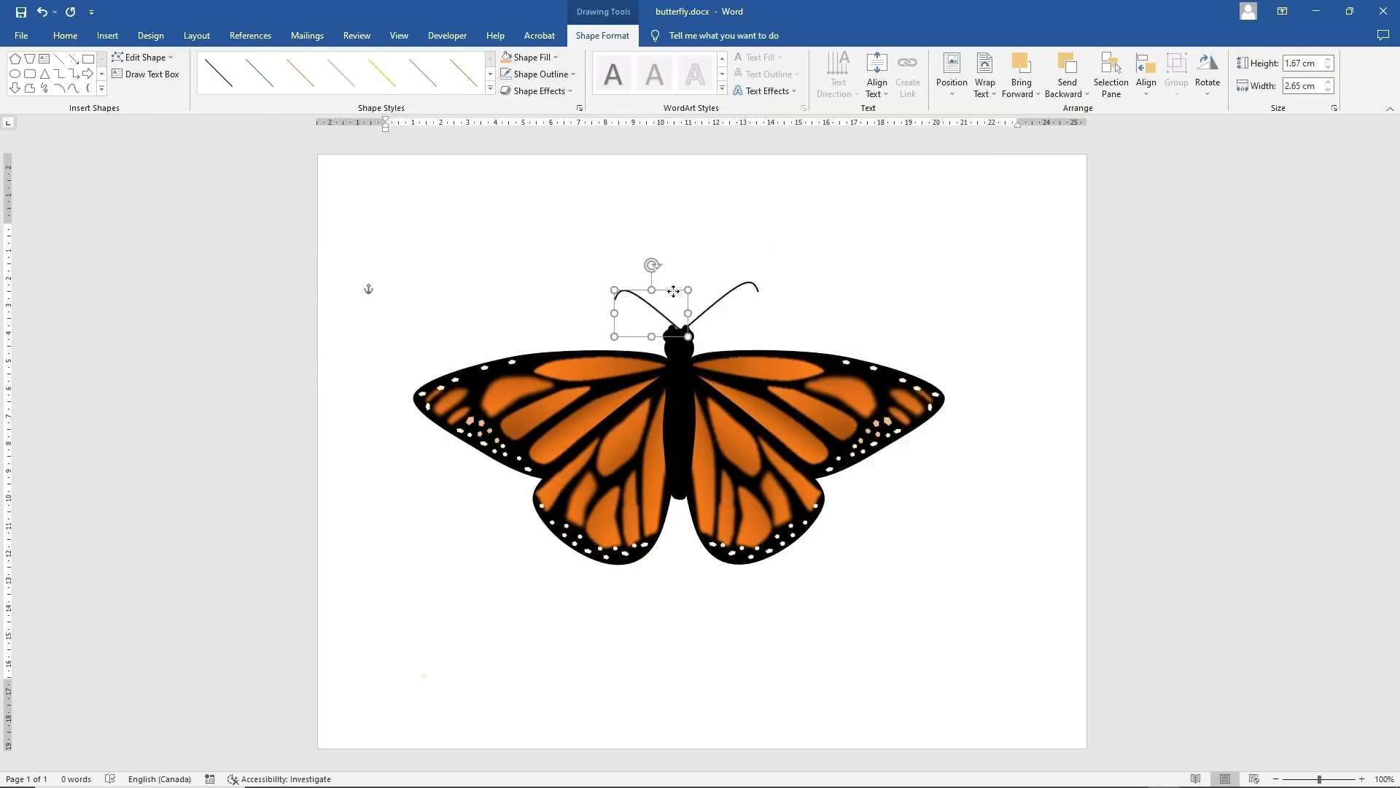
drag(672, 290, 654, 284)
click(836, 327)
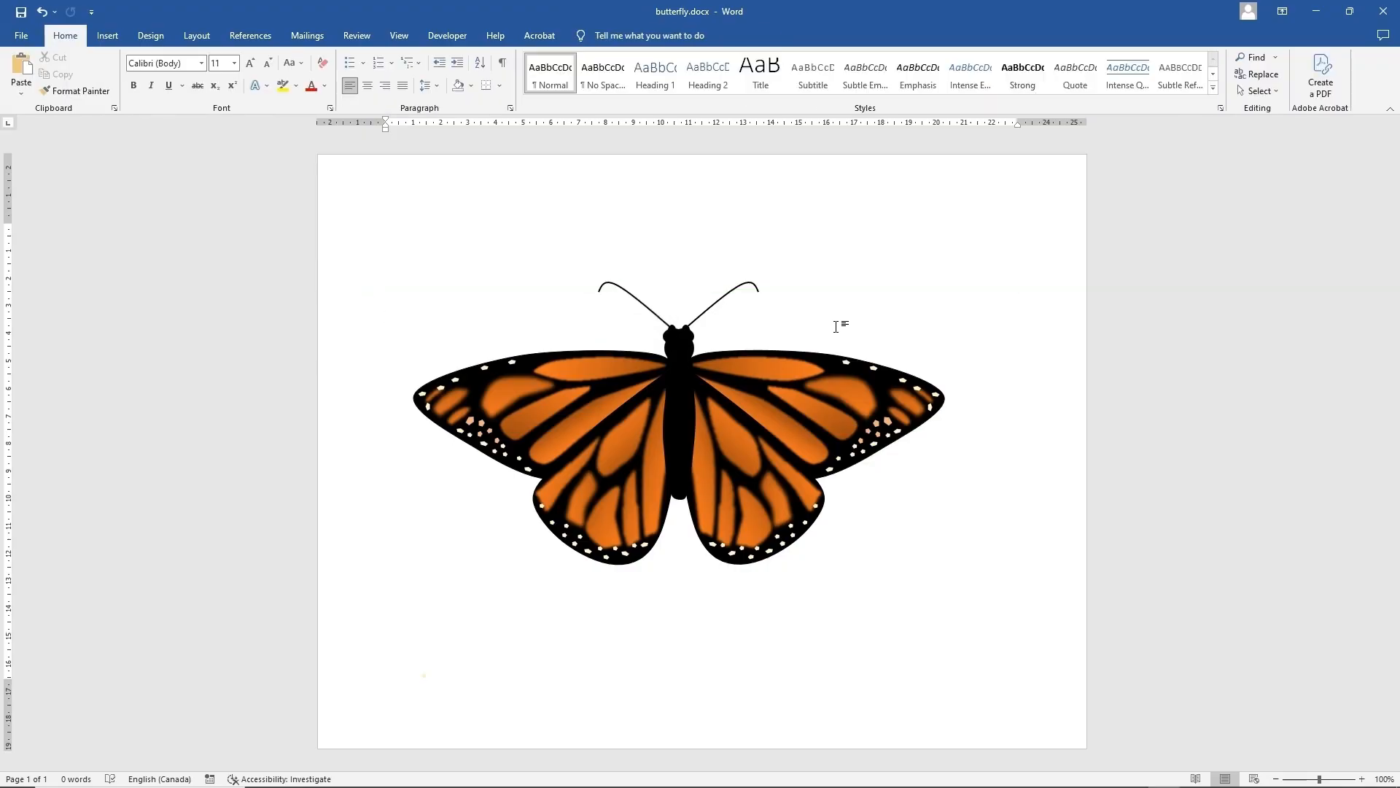
Copy a small white spot from the lower right wing, and arrange four pasted copies in two pairs on the head
click(792, 530)
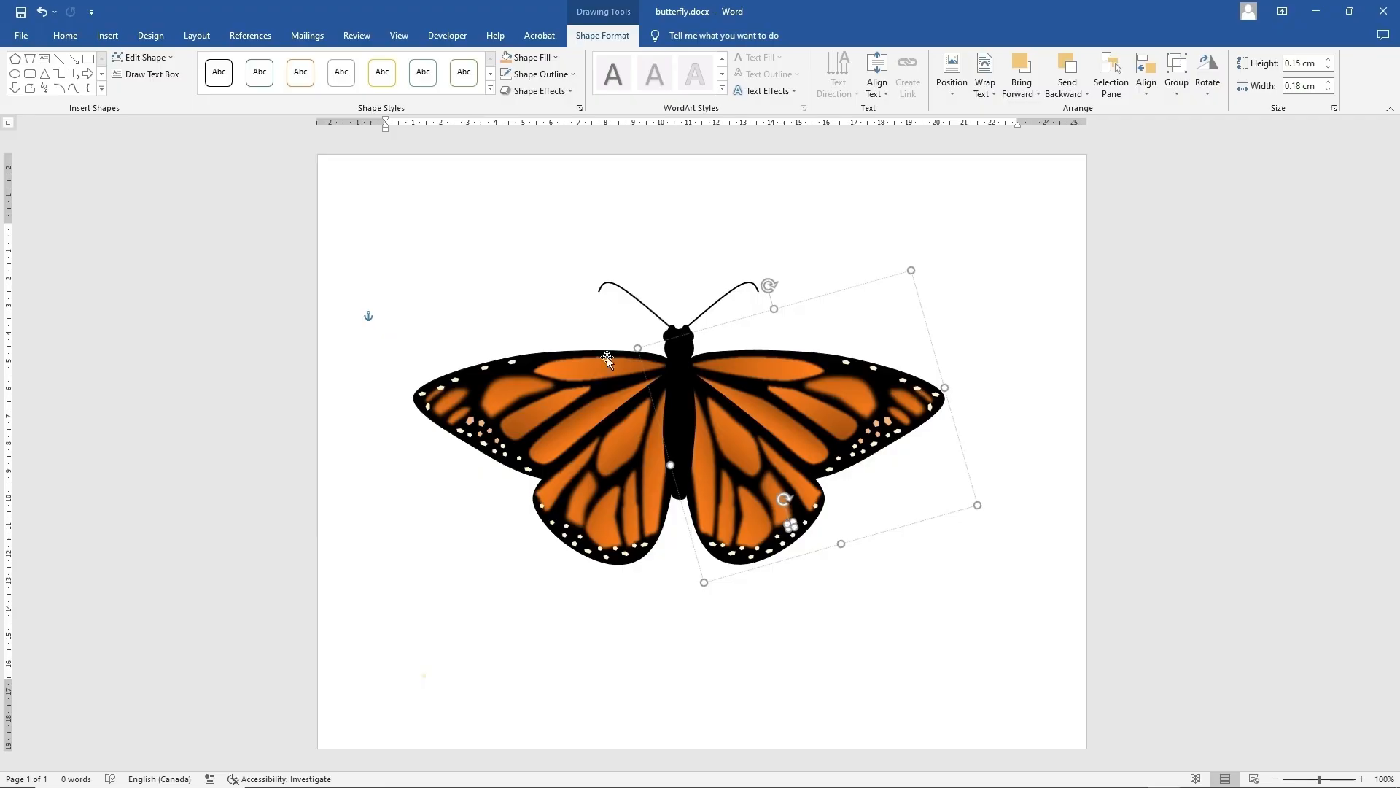
click(65, 35)
click(65, 76)
click(824, 231)
right_click(825, 232)
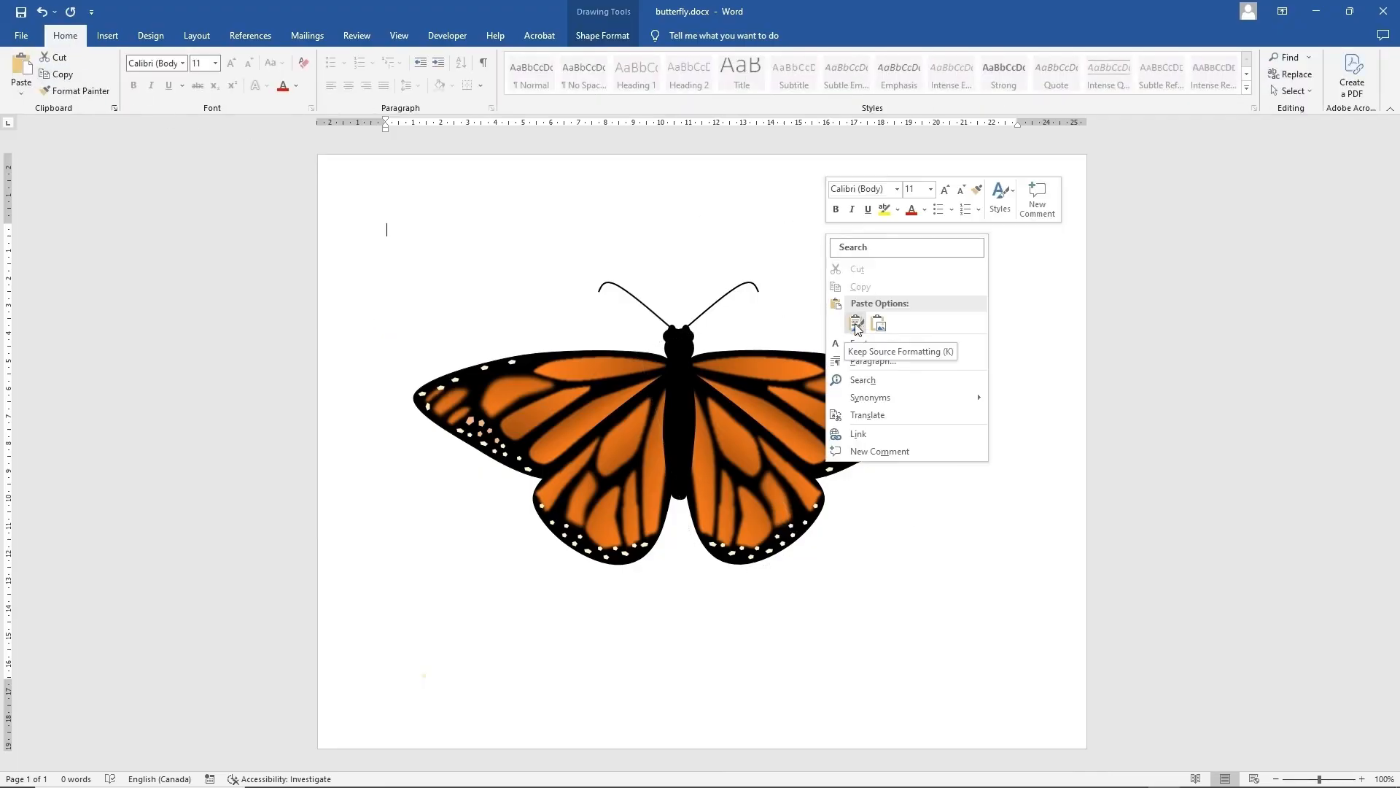
click(858, 327)
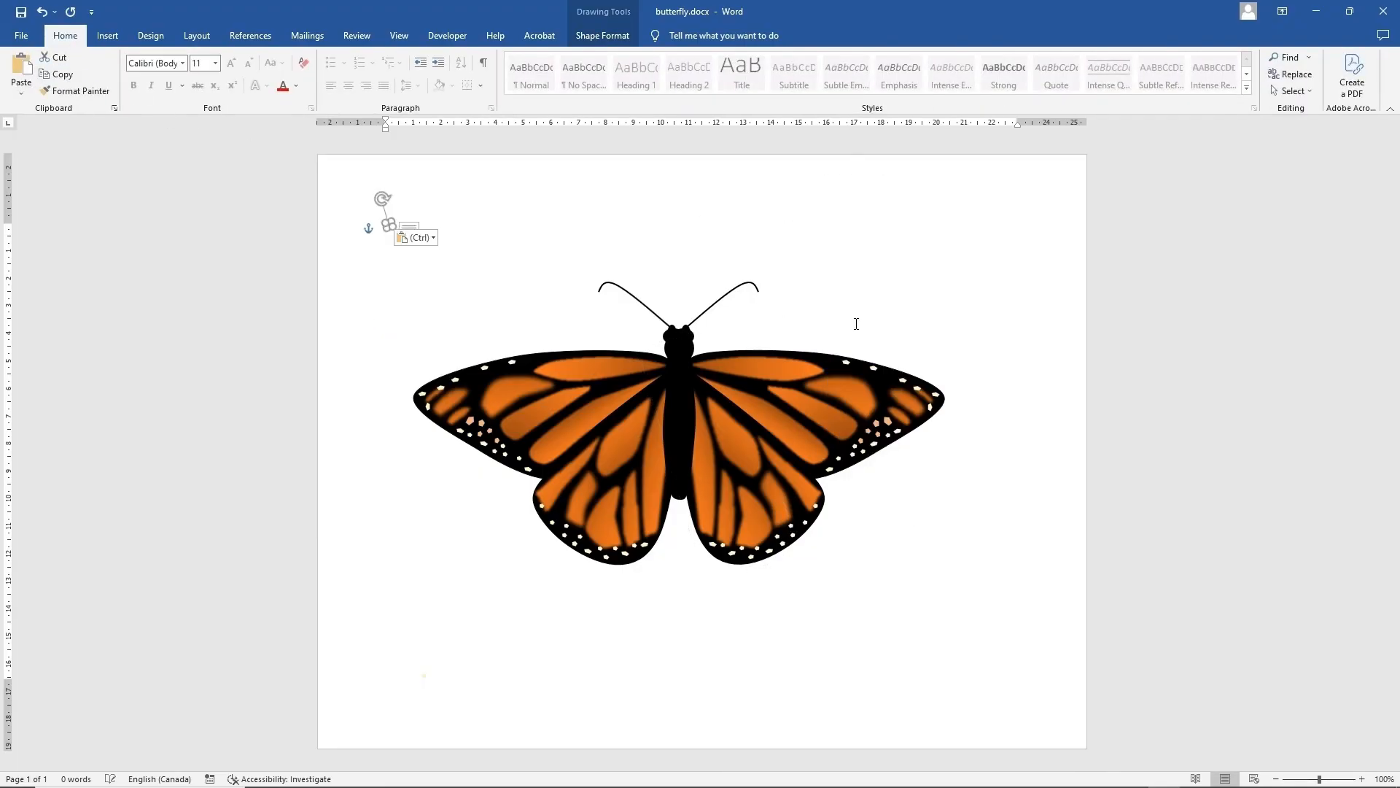
click(22, 68)
click(22, 68)
click(22, 68)
drag(389, 225, 675, 337)
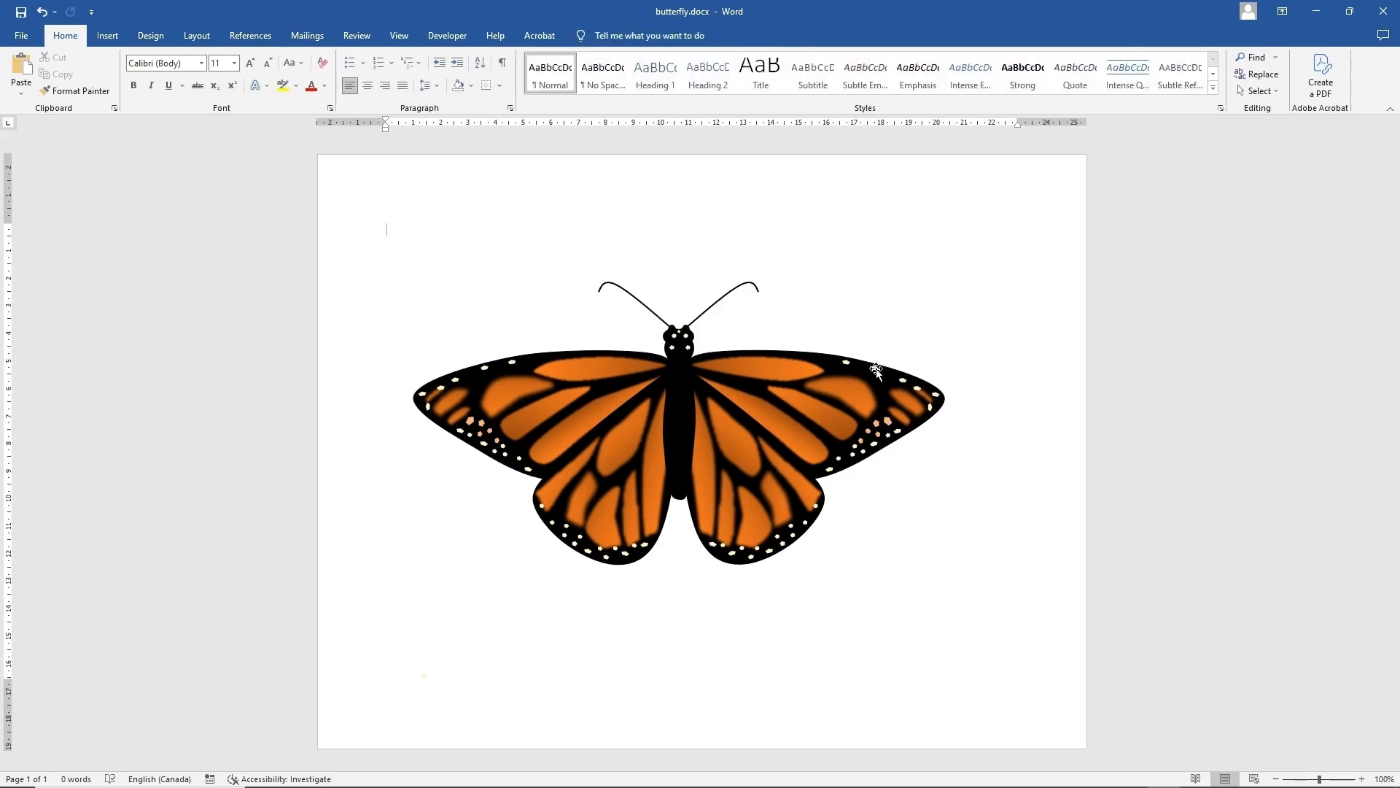
Copy the larger white spot on the upper edge of the right wing and paste it twice
click(874, 370)
click(873, 370)
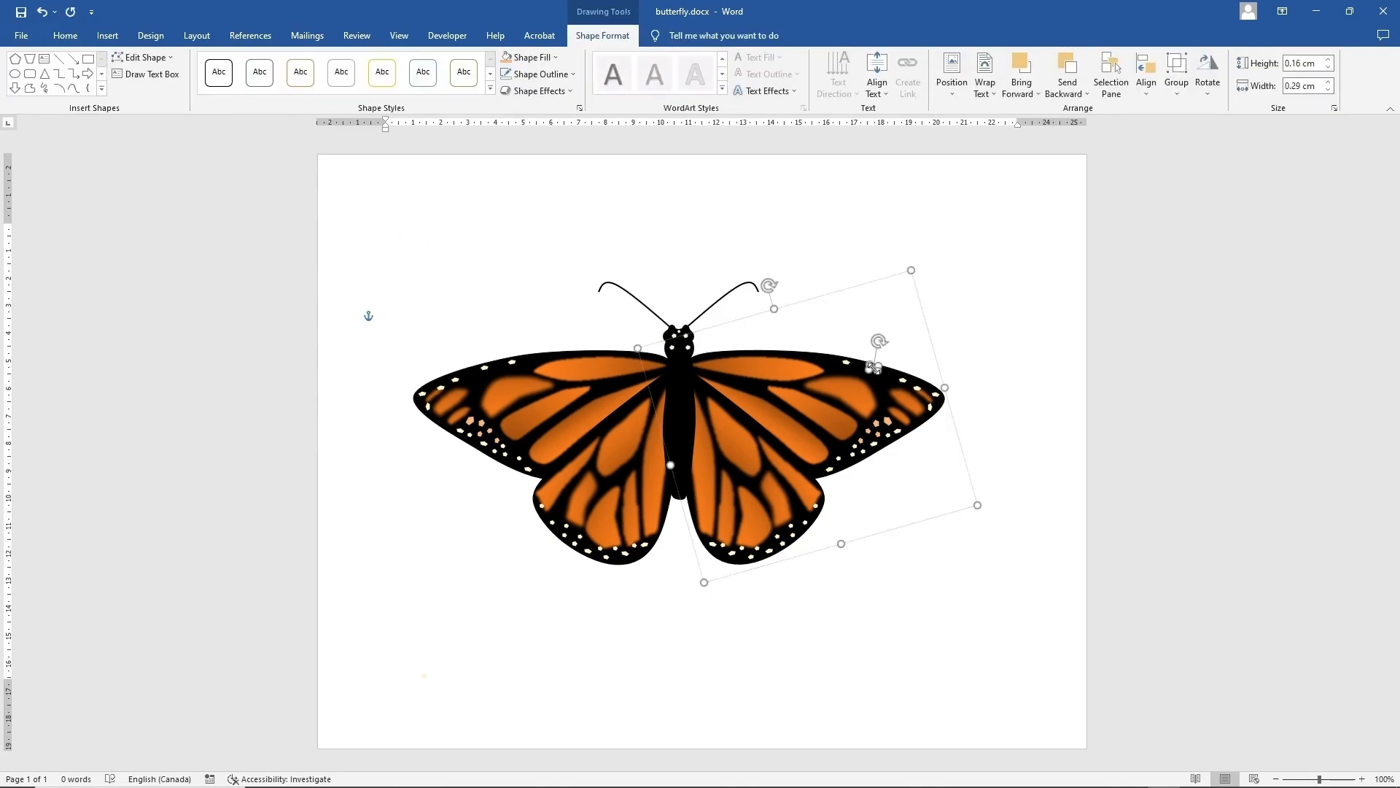
click(67, 36)
click(63, 73)
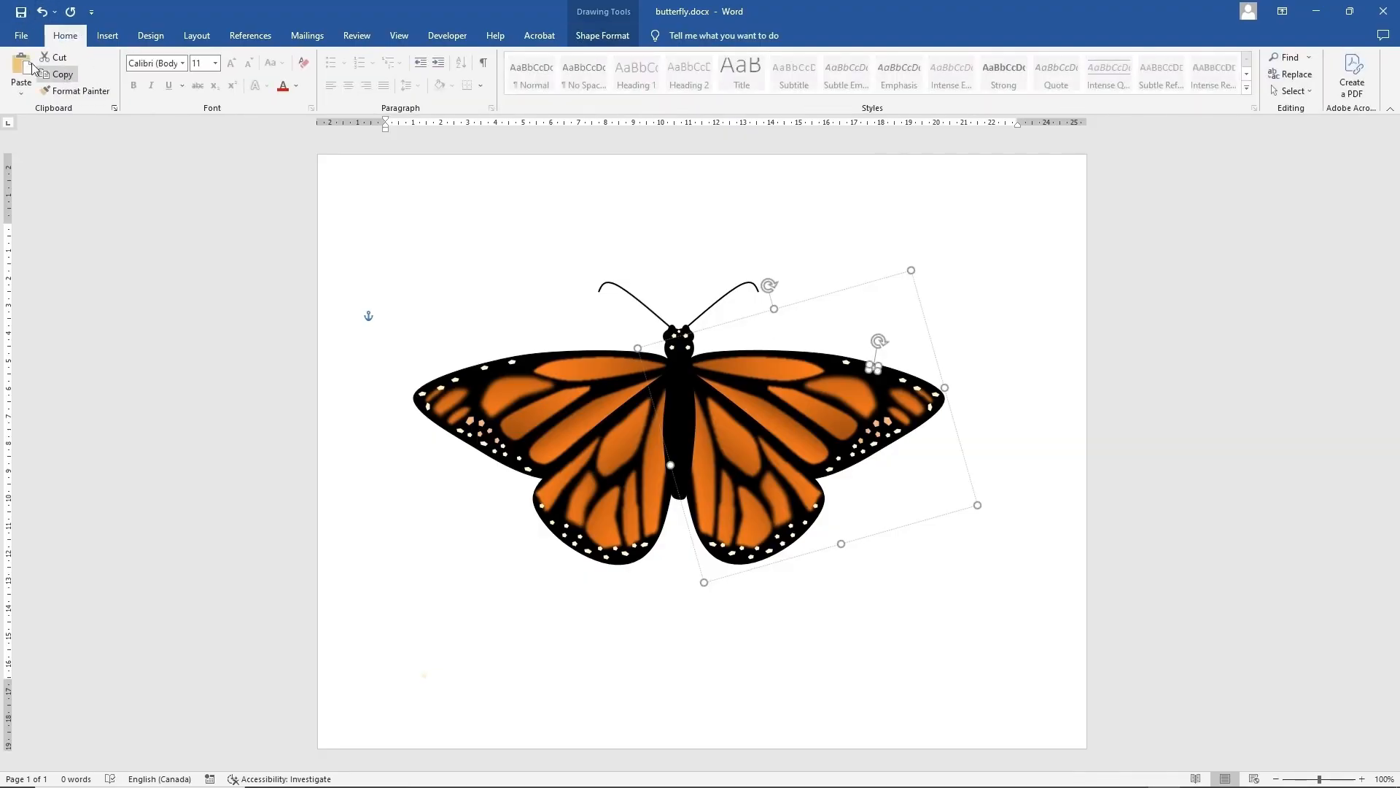
click(20, 67)
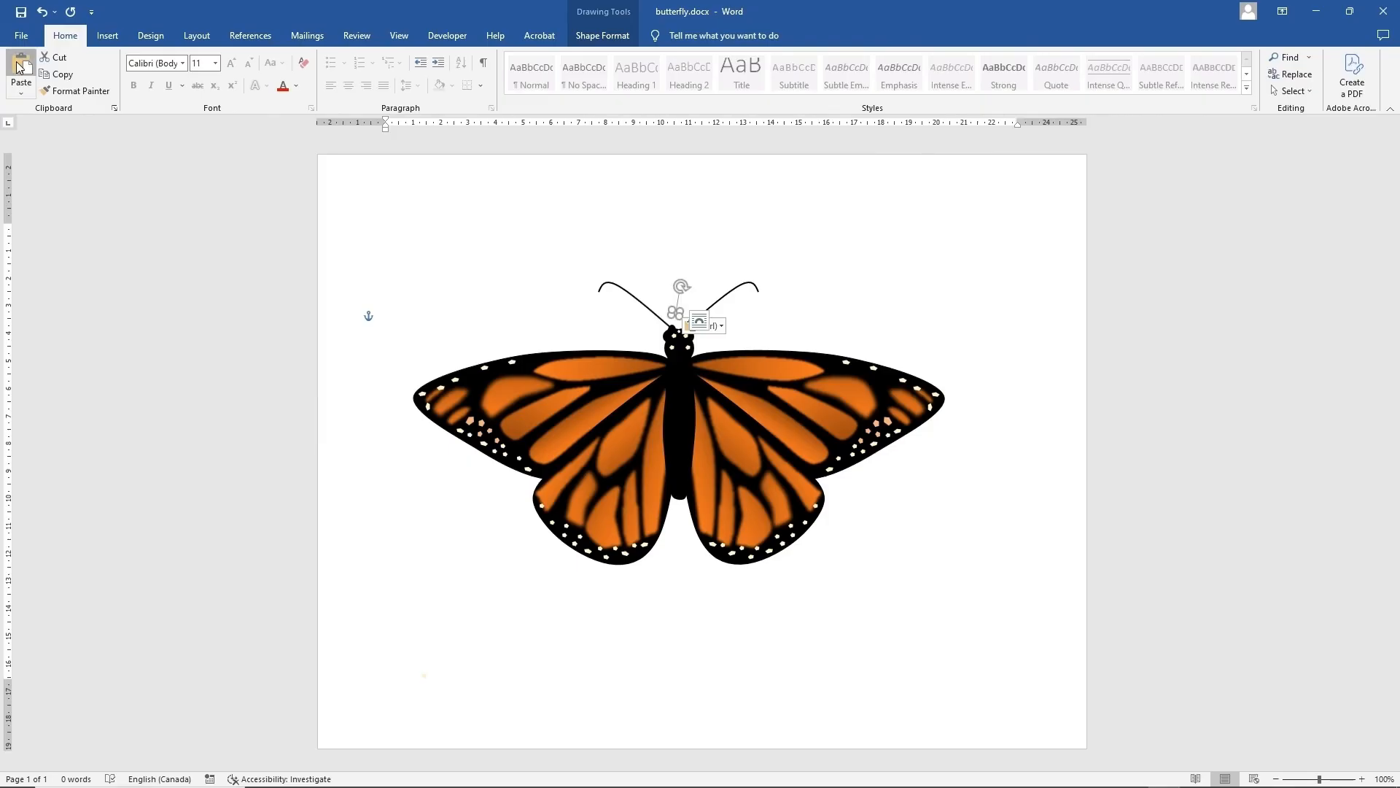
click(19, 67)
Rotate a pasted spot upright and place it on the left side where the body meets the head
click(725, 270)
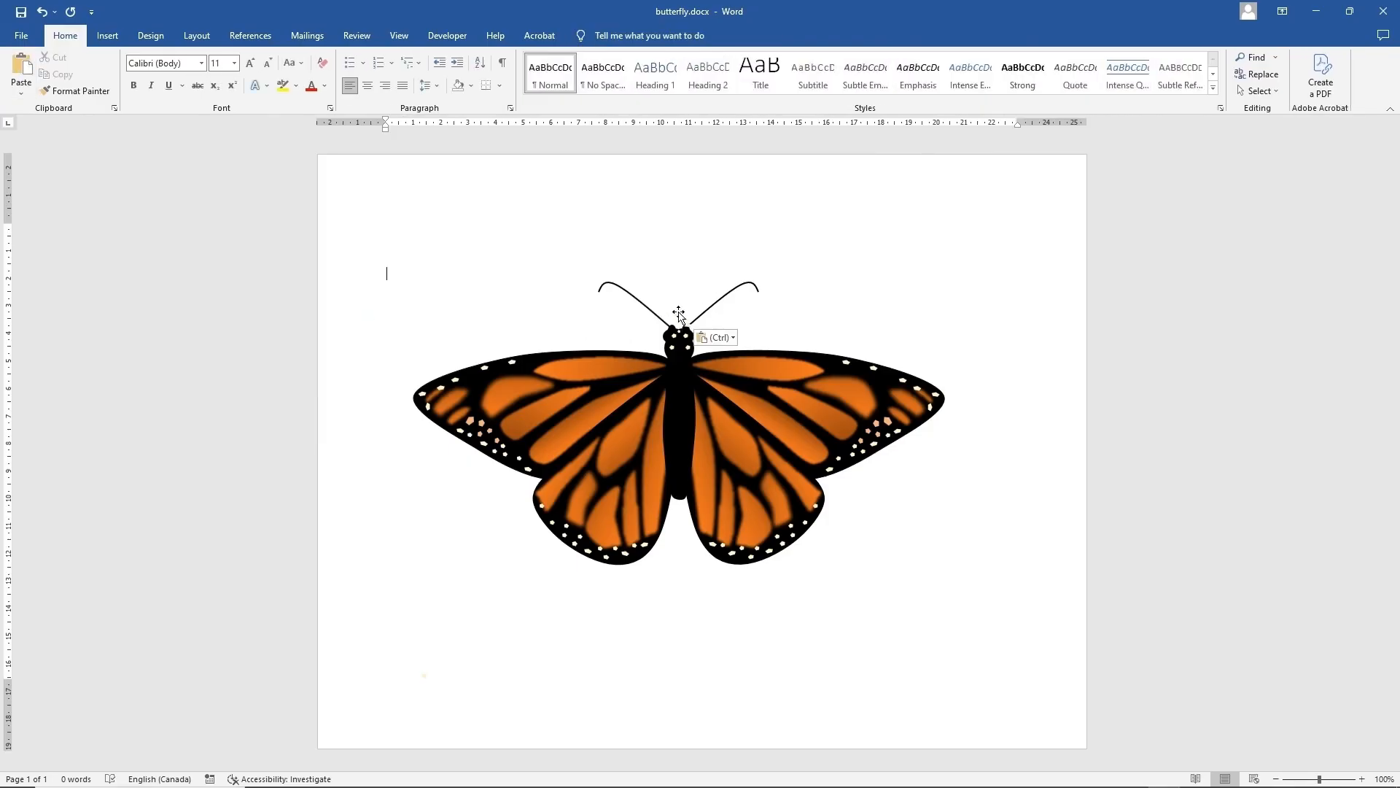
drag(673, 312, 703, 268)
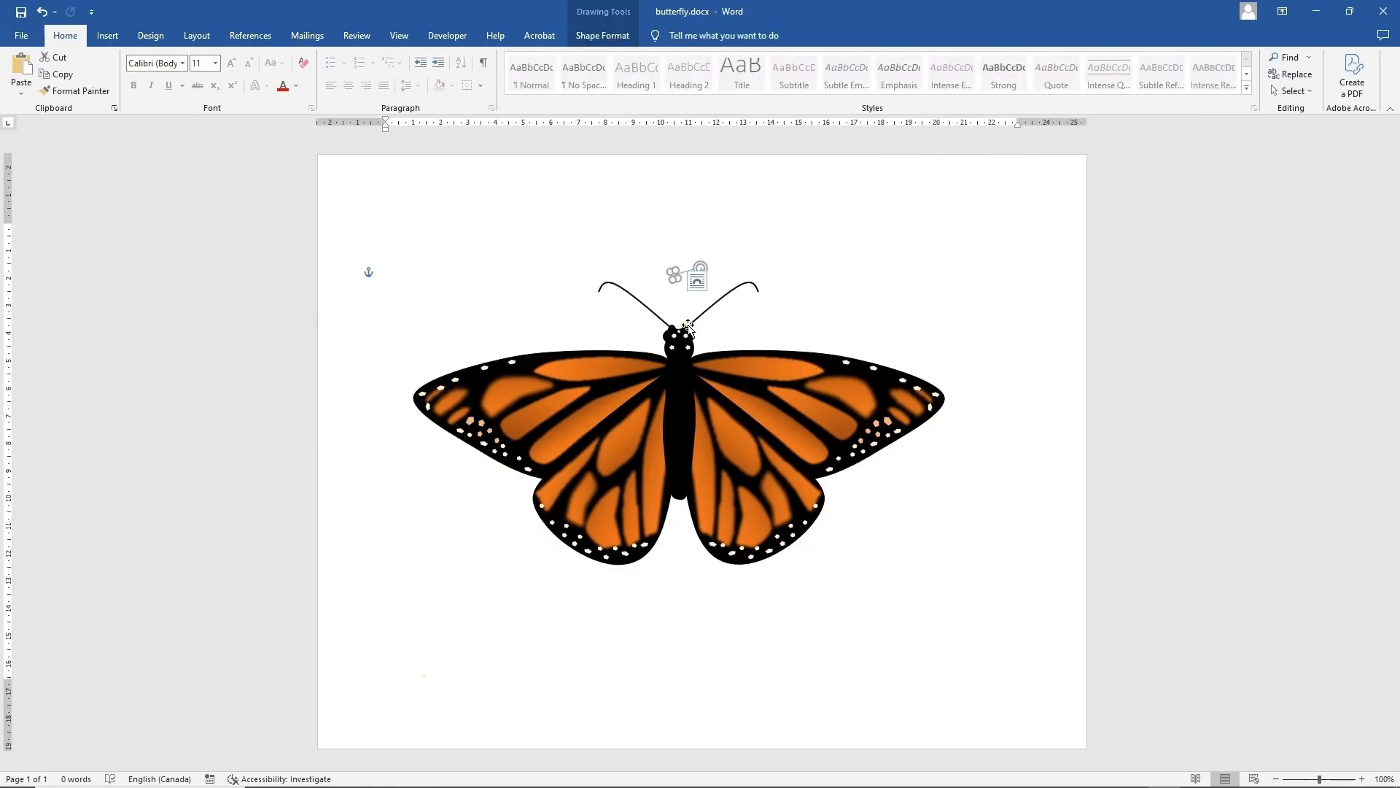
click(689, 328)
drag(686, 323, 667, 364)
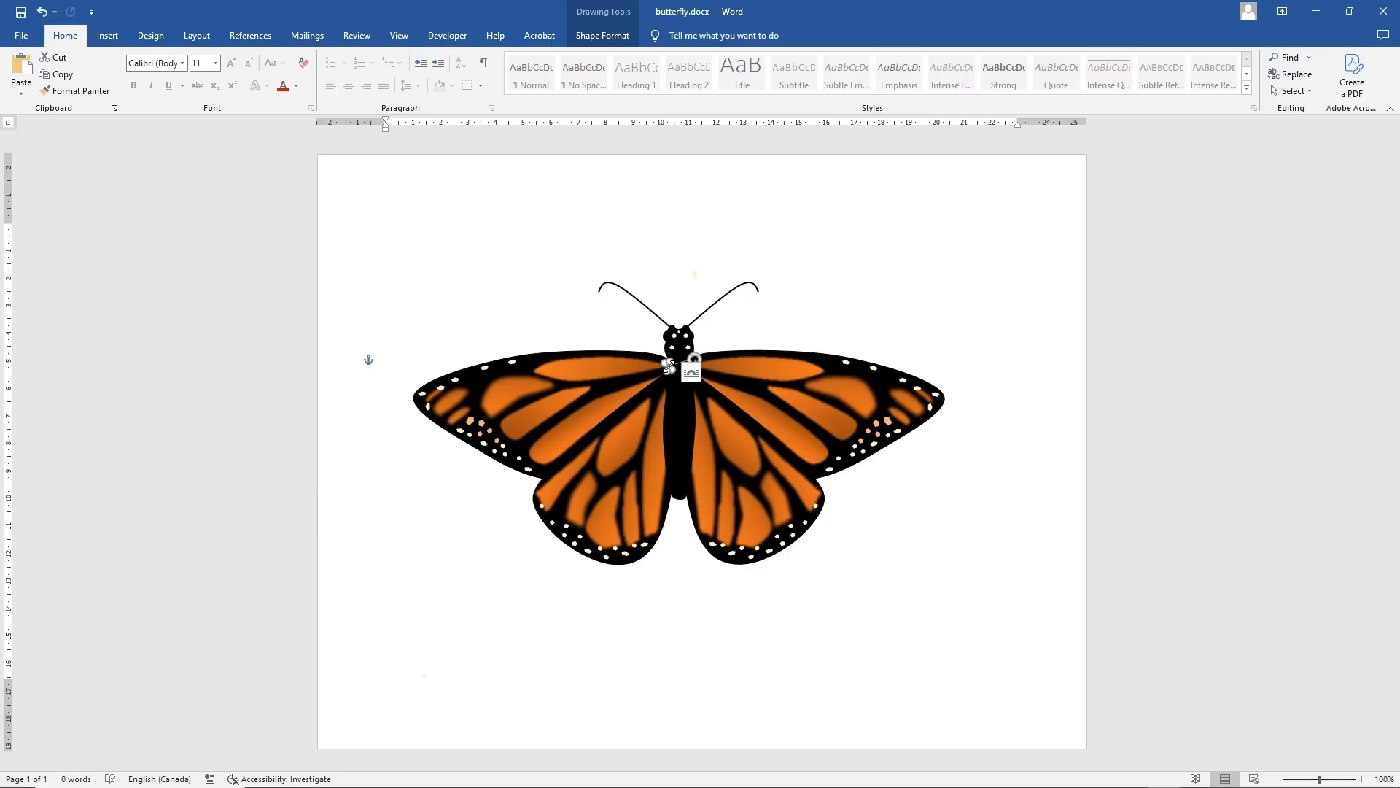
Size the left neck spot to 0.18 cm high and 0.35 cm wide, and place the other spot opposite it
click(668, 365)
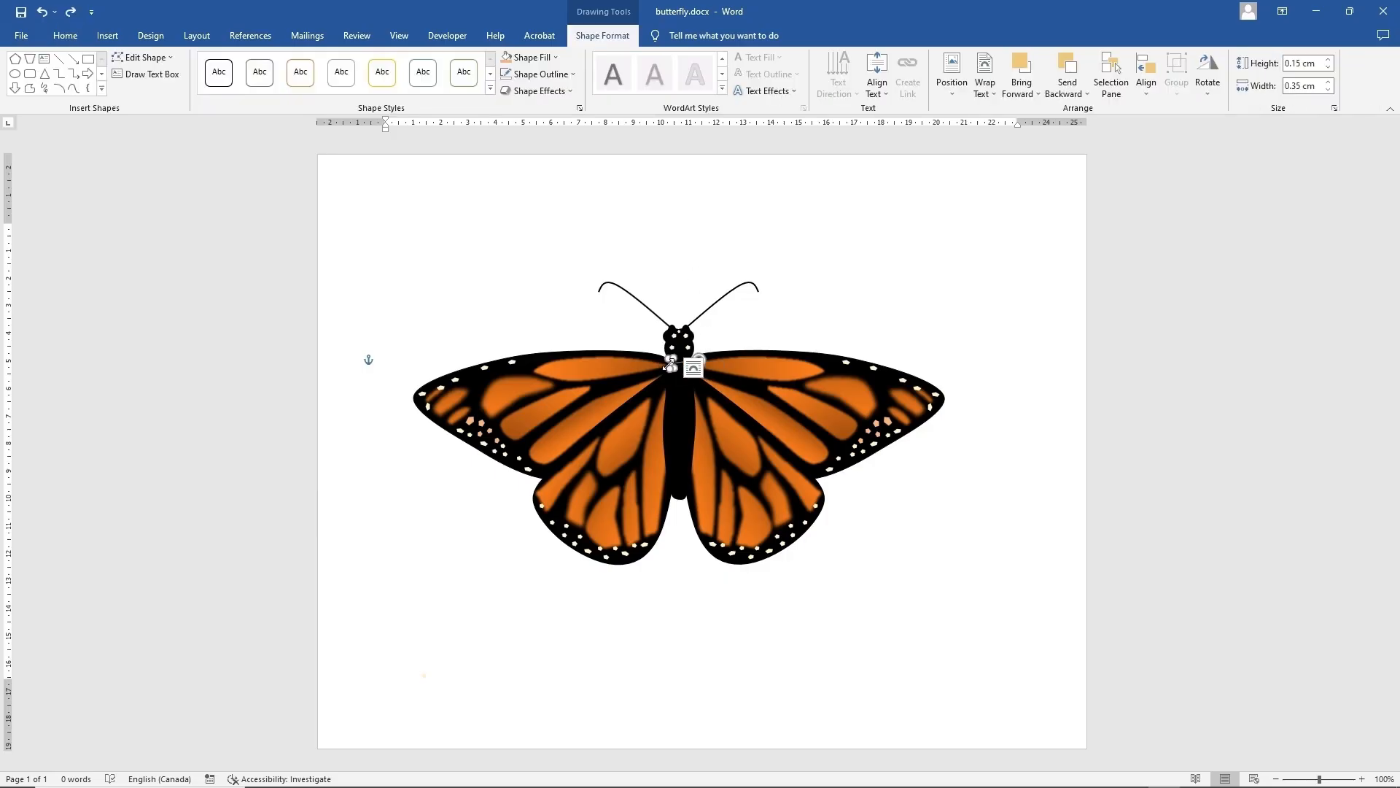
click(1301, 64)
key(BackSpace)
text(.18)
key(Return)
click(827, 307)
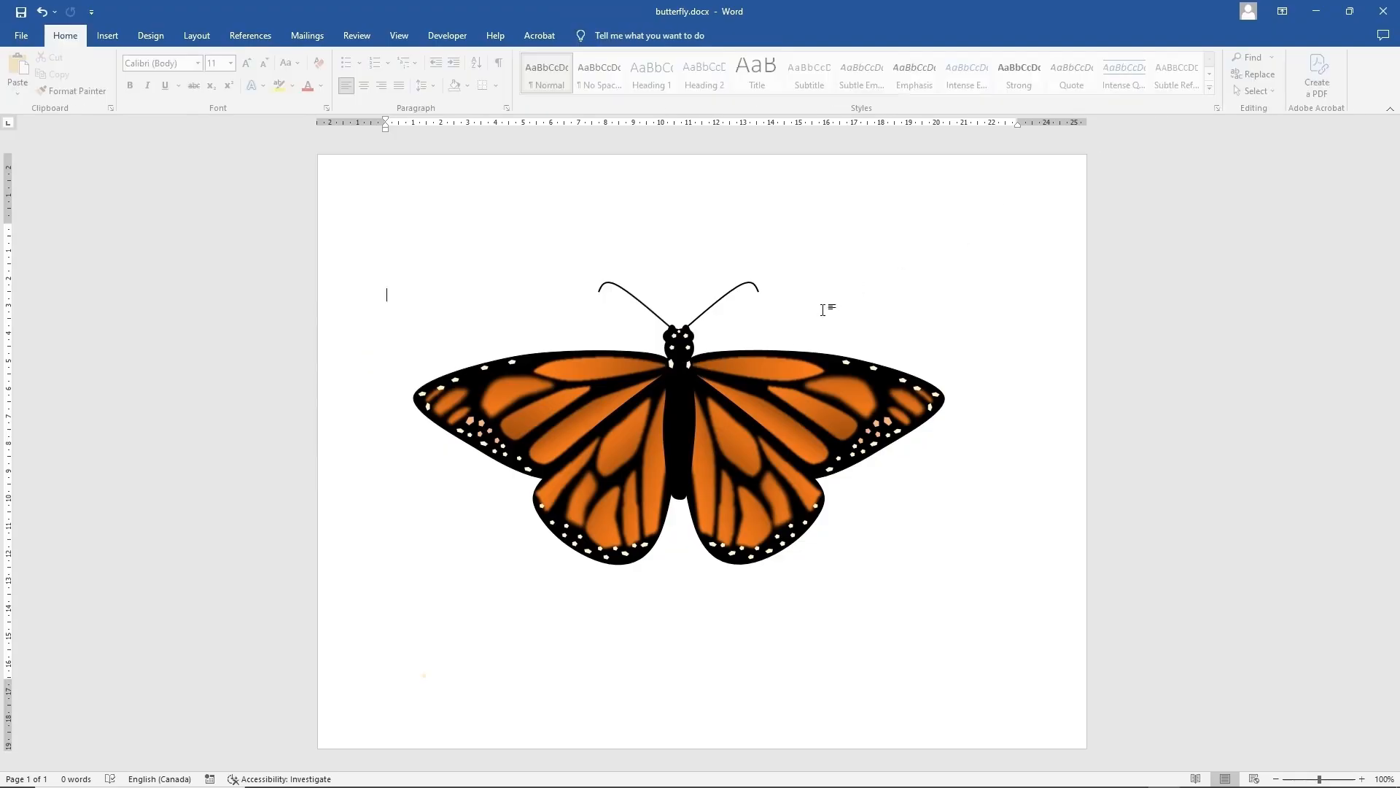
Set the right neck spot's height to 0.18 cm and its width to 0.35 cm
click(688, 364)
click(1312, 64)
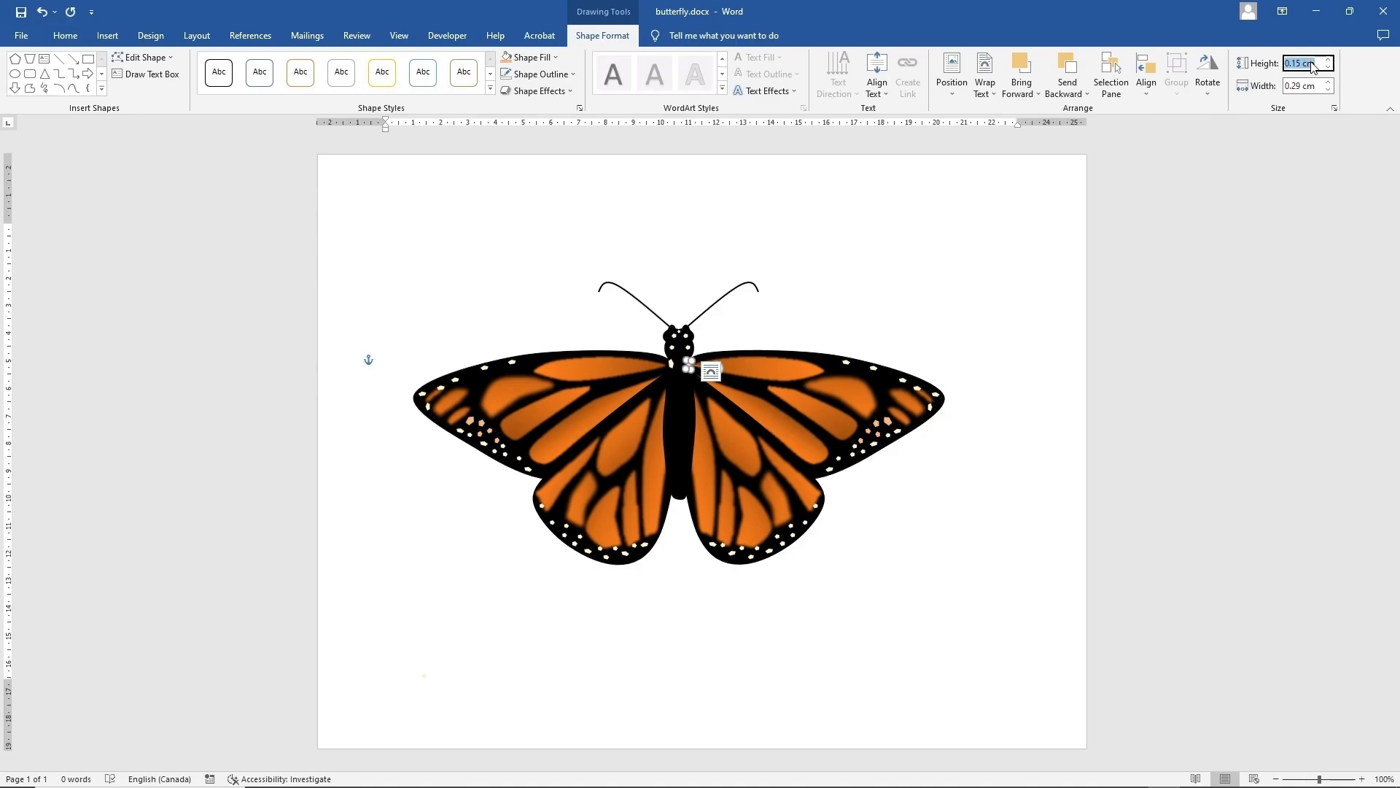
text(.18)
key(Return)
click(1308, 87)
text(.35)
key(Return)
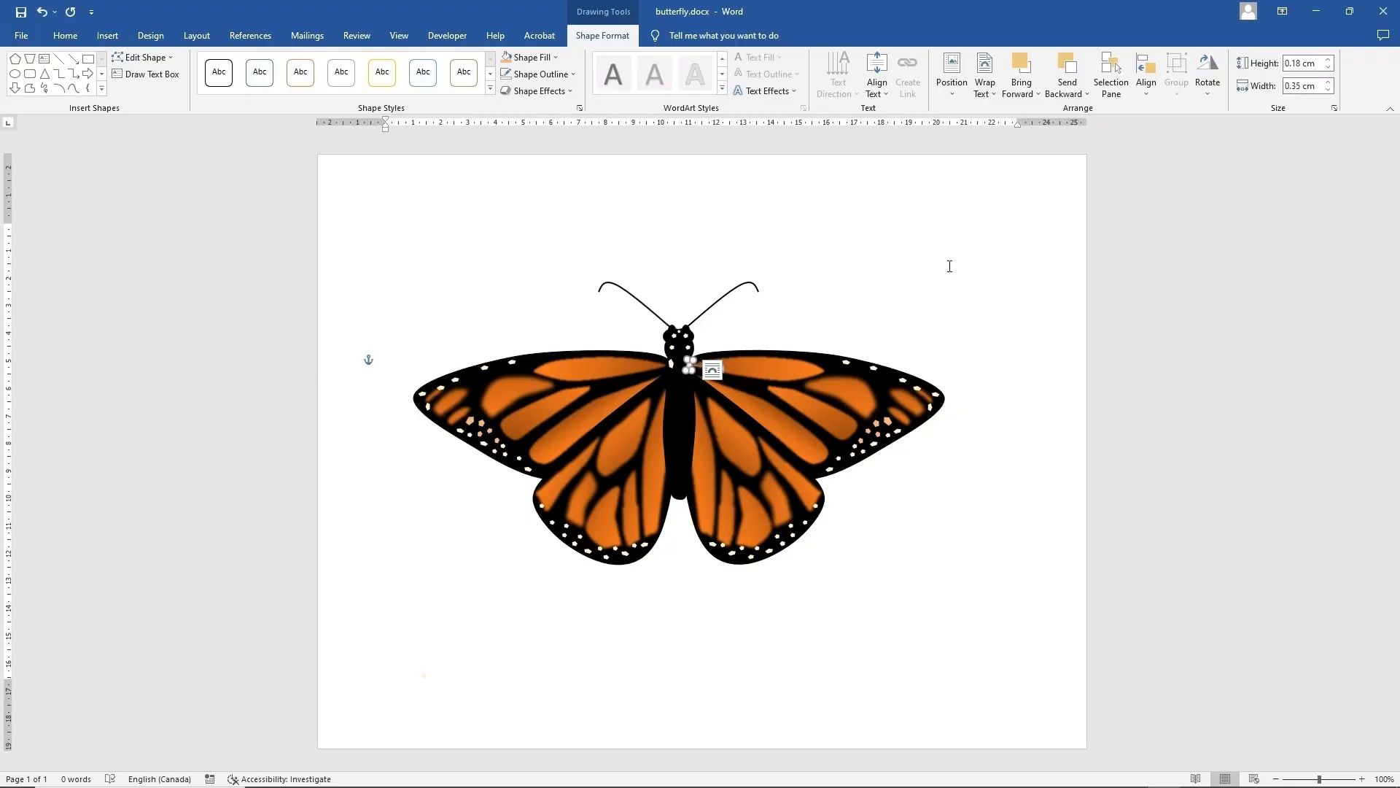
click(949, 266)
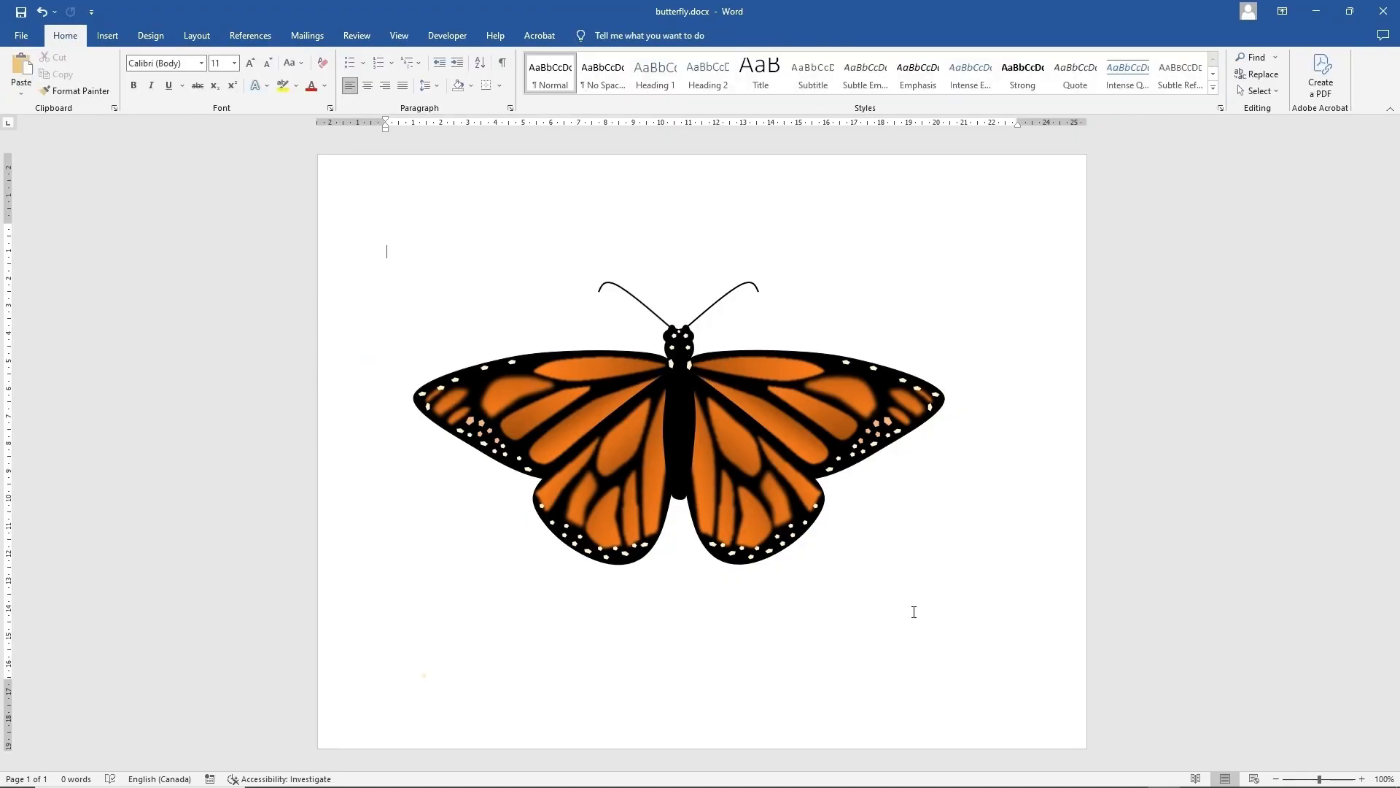
Select all the butterfly's shapes, including wings, body, head, antennae and spots, and group them into one object
click(1274, 90)
click(1227, 128)
drag(366, 234, 1006, 665)
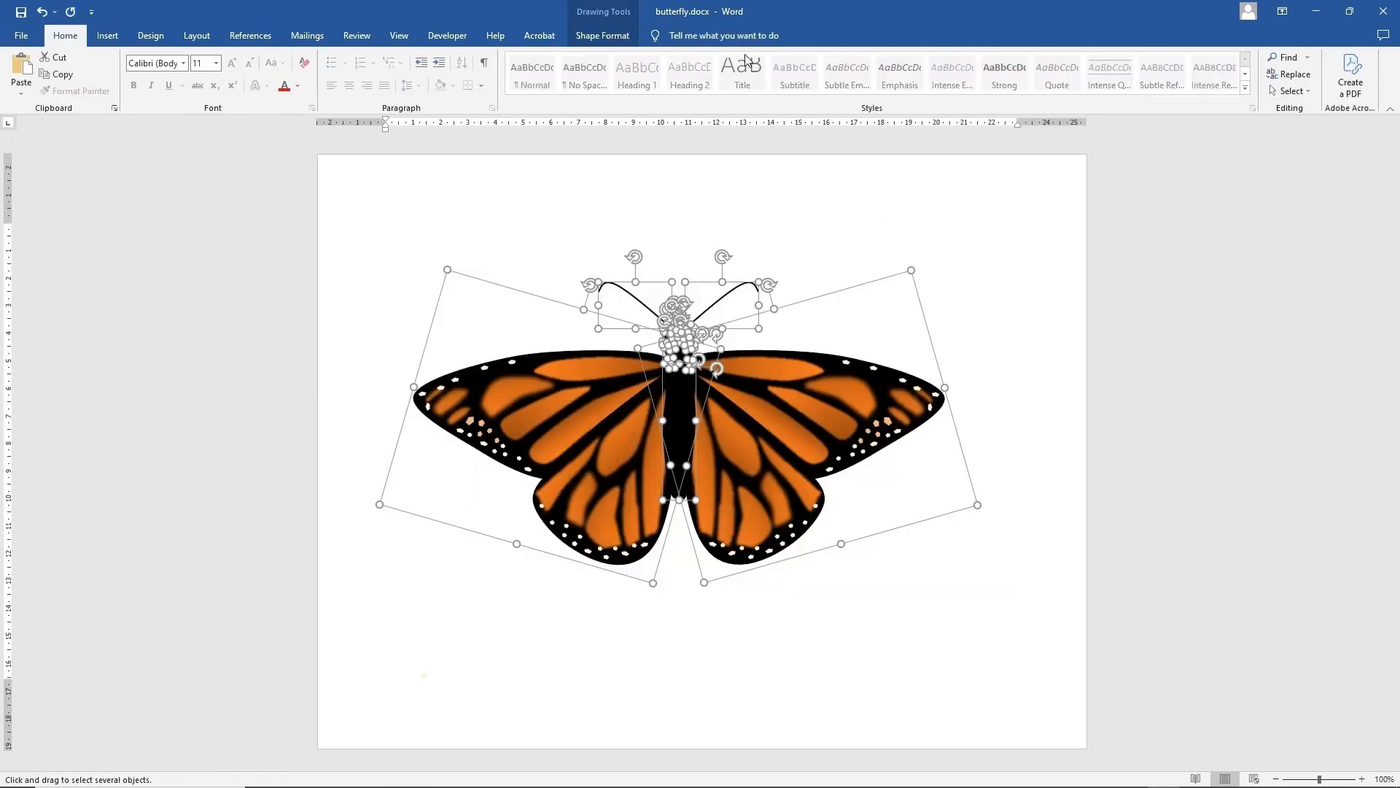
click(601, 36)
click(1167, 72)
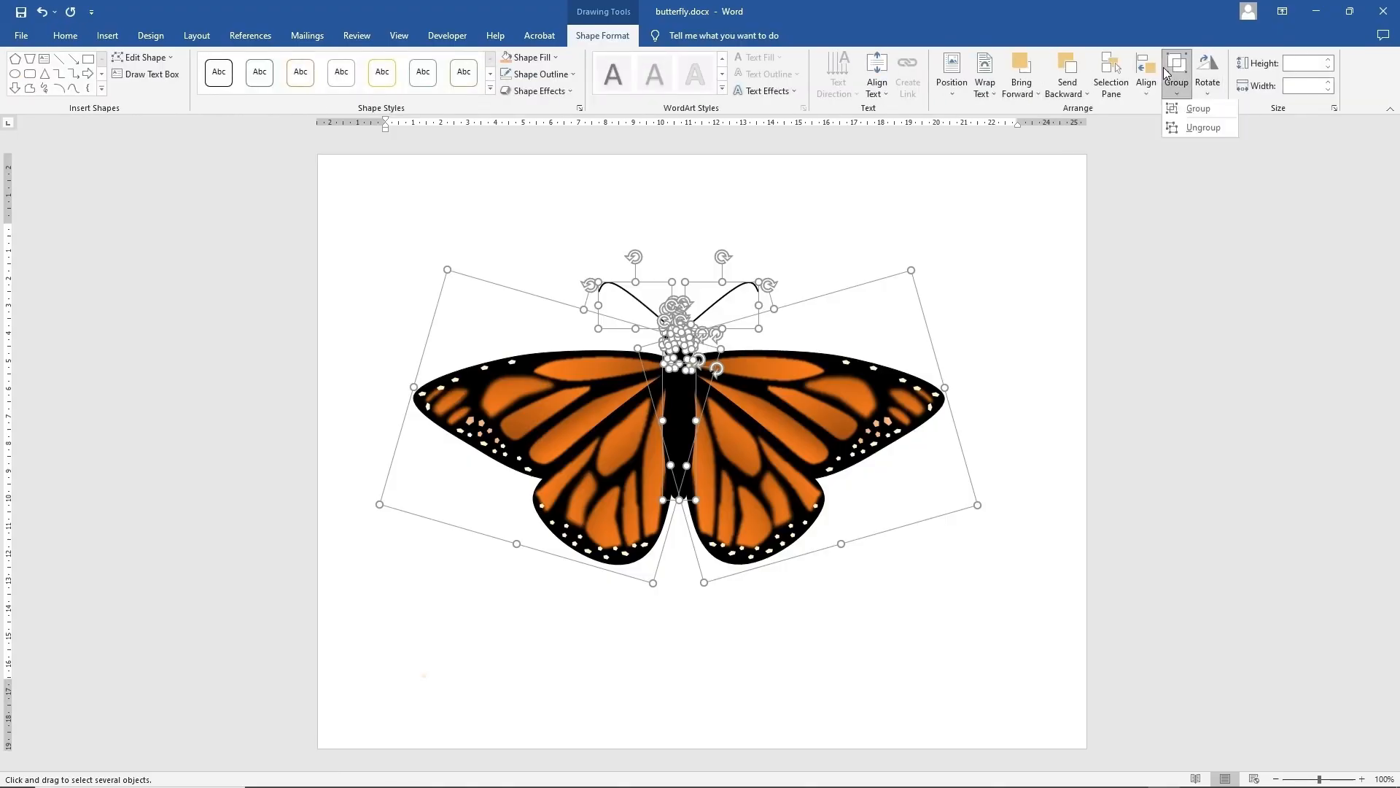
click(1198, 108)
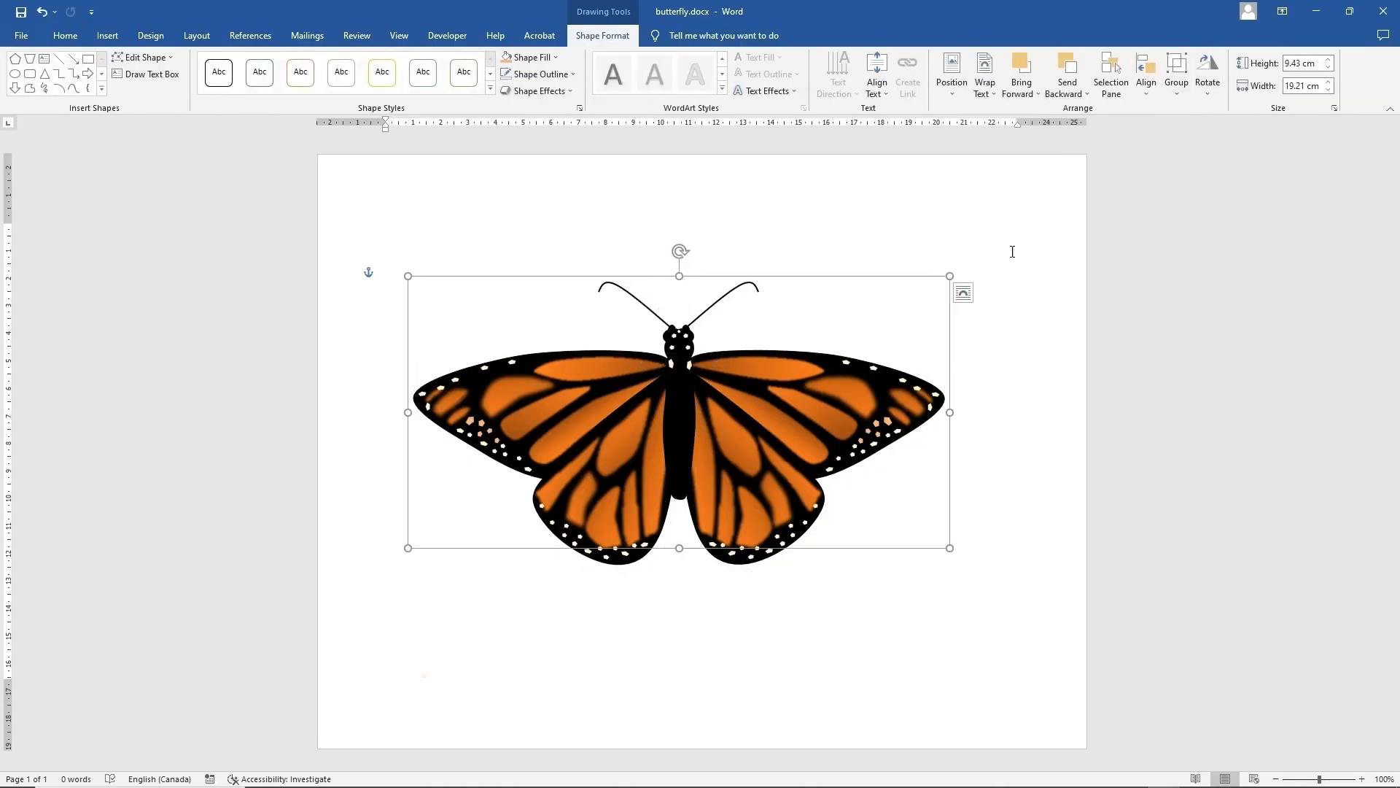
Move the grouped butterfly up and slightly right so it sits horizontally centred in the upper part of the page
click(964, 292)
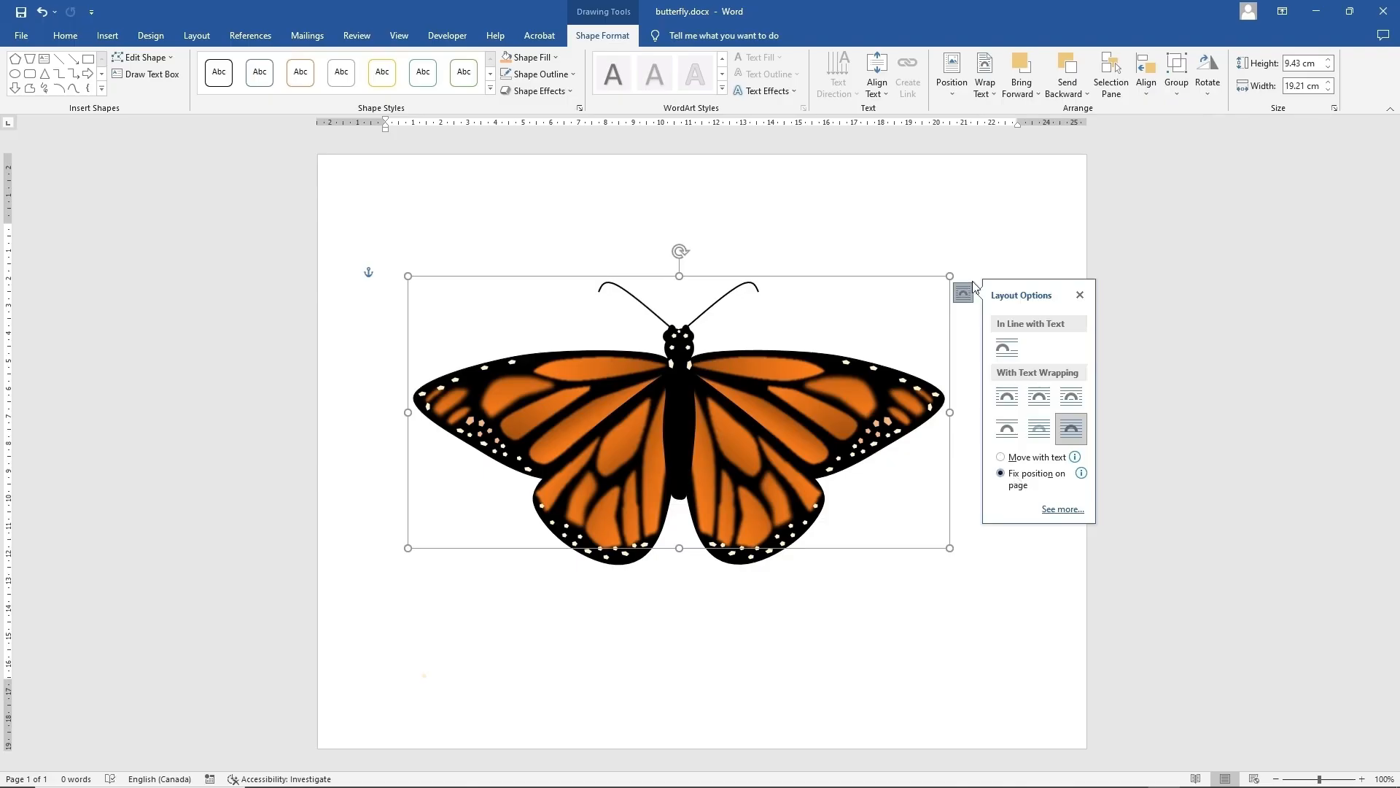
click(968, 241)
drag(815, 401, 926, 348)
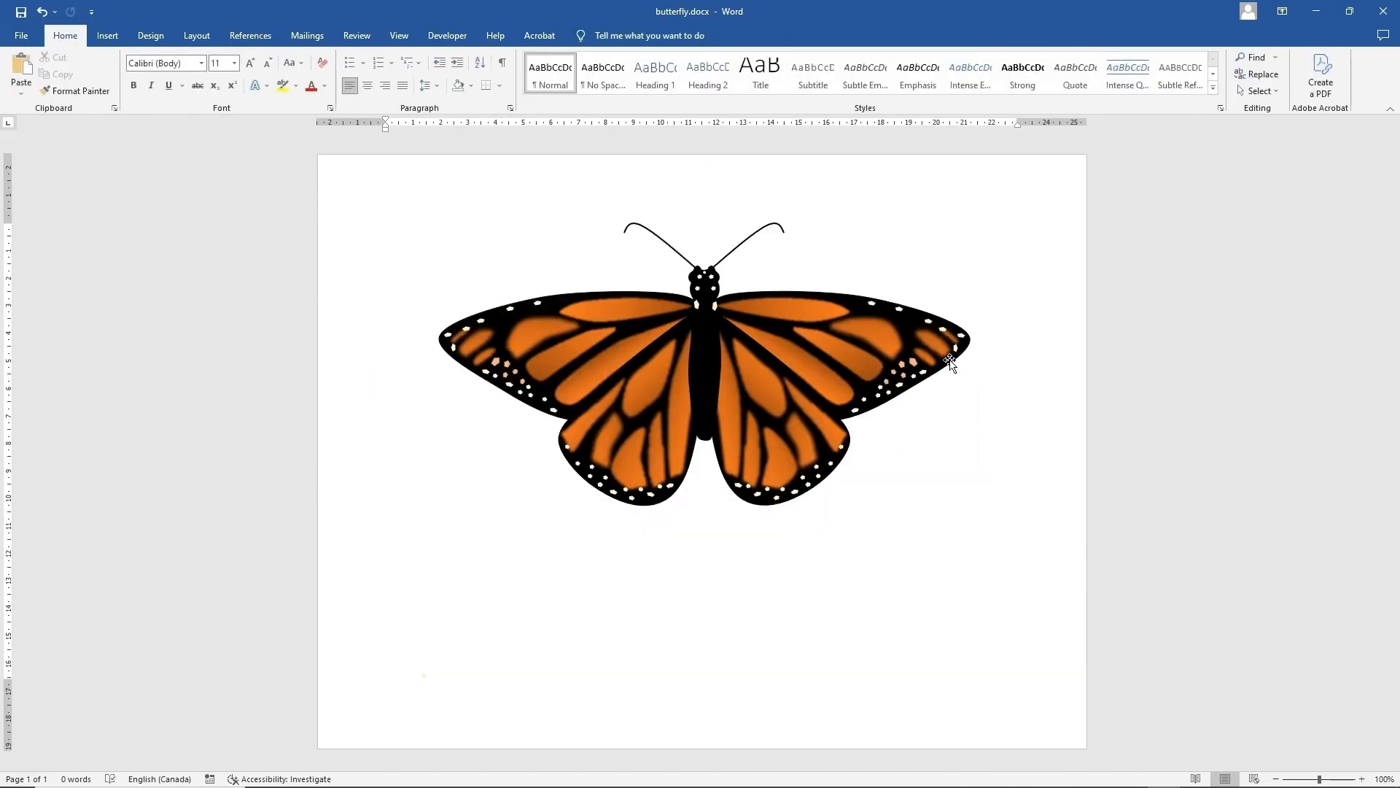